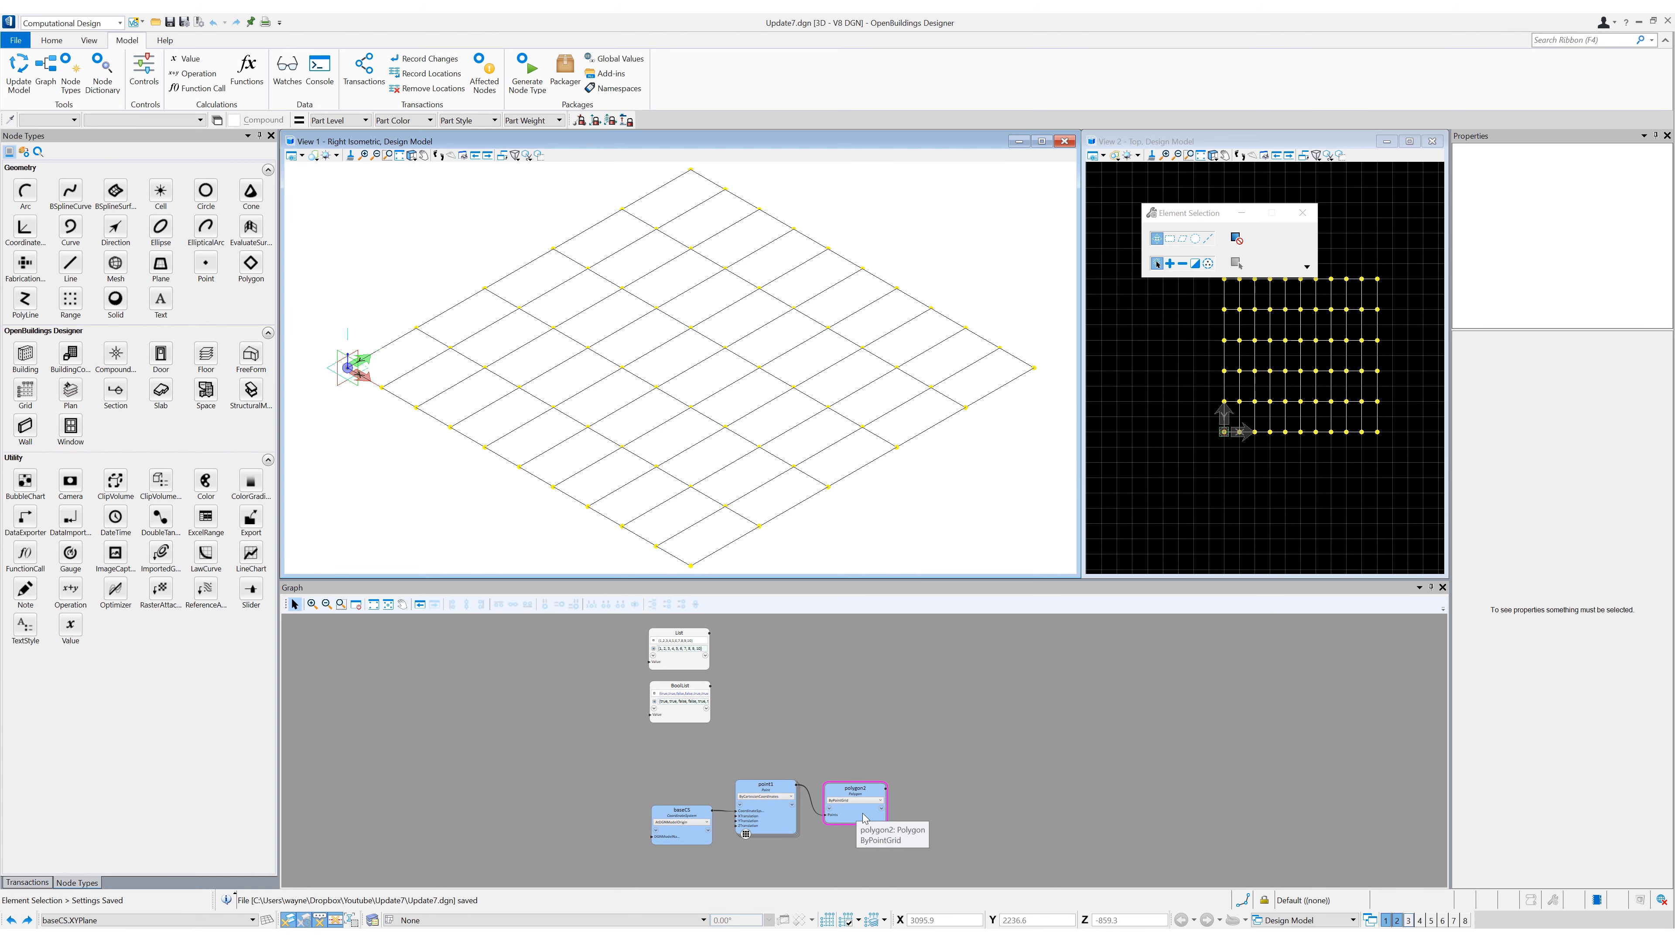
# - Examine the individual entries held in the List and BoolList value nodes
pyautogui.click(793, 688)
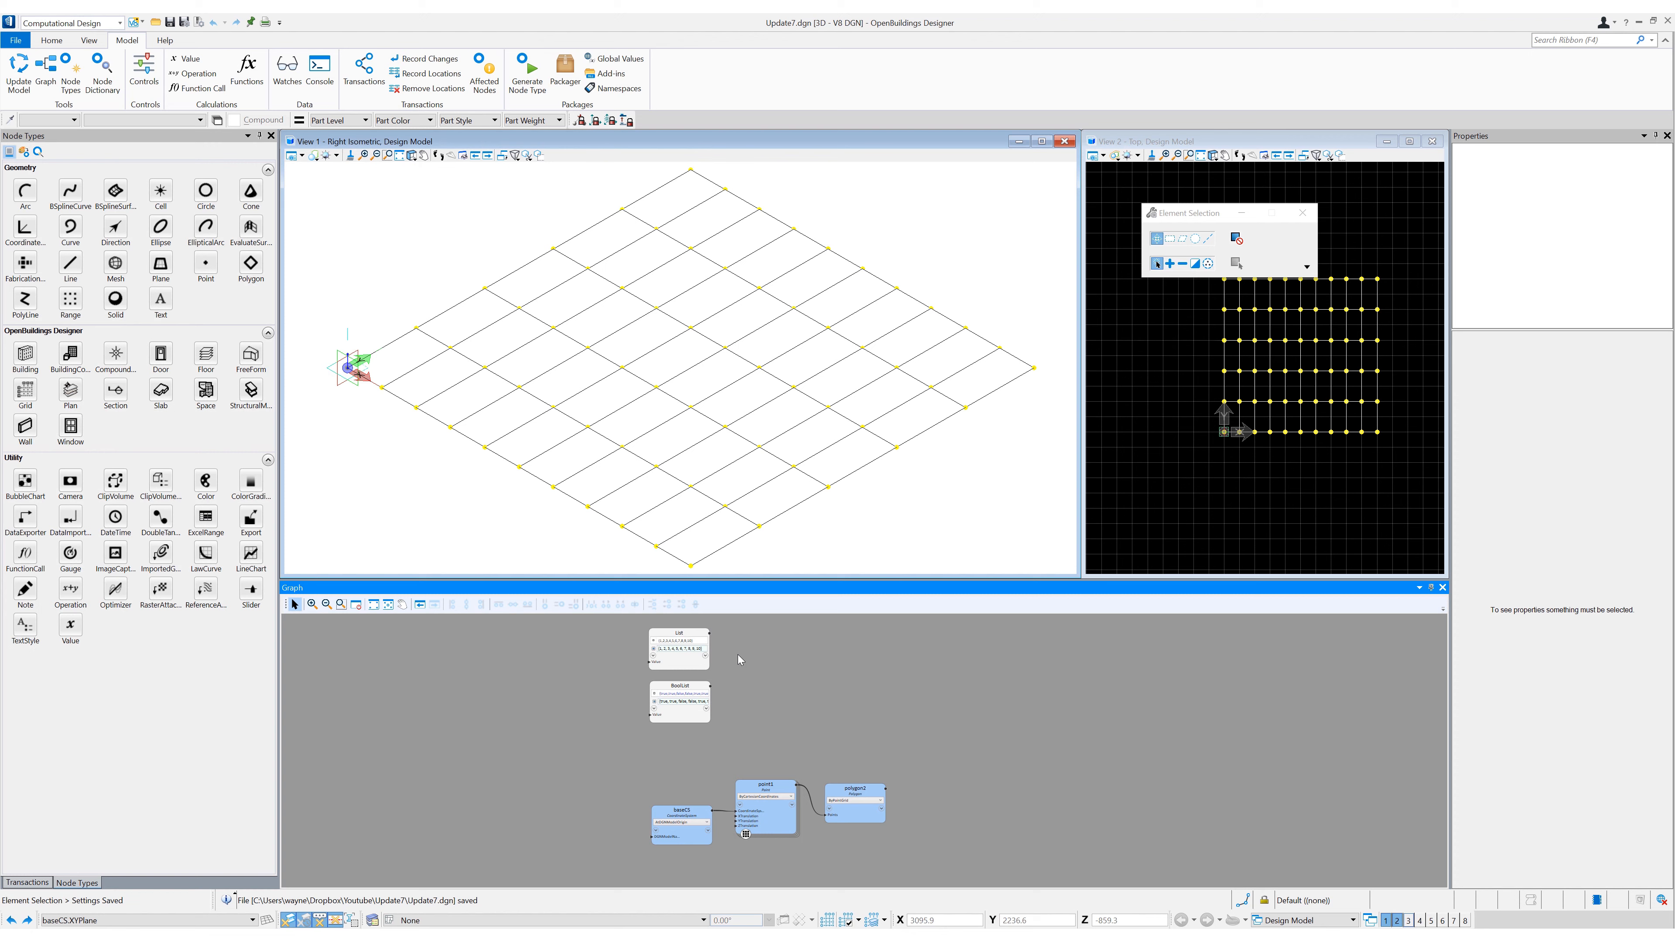
pyautogui.scroll(5, 738, 655)
pyautogui.moveTo(803, 678); pyautogui.dragTo(945, 718, button='middle')
pyautogui.click(669, 643)
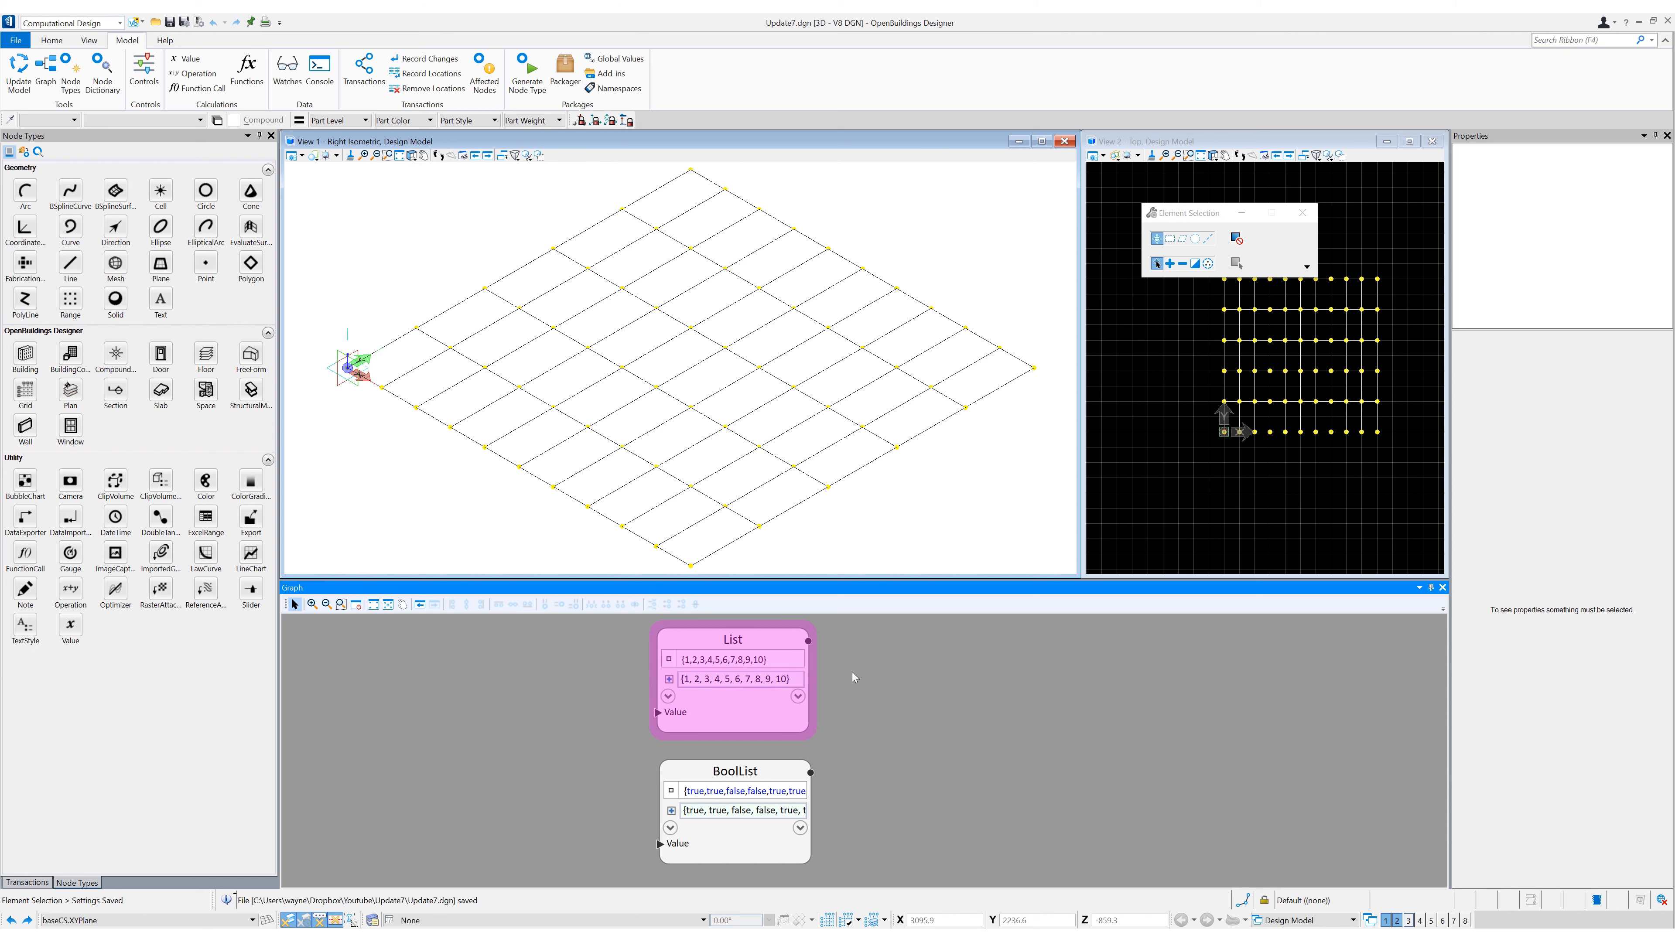
pyautogui.click(669, 679)
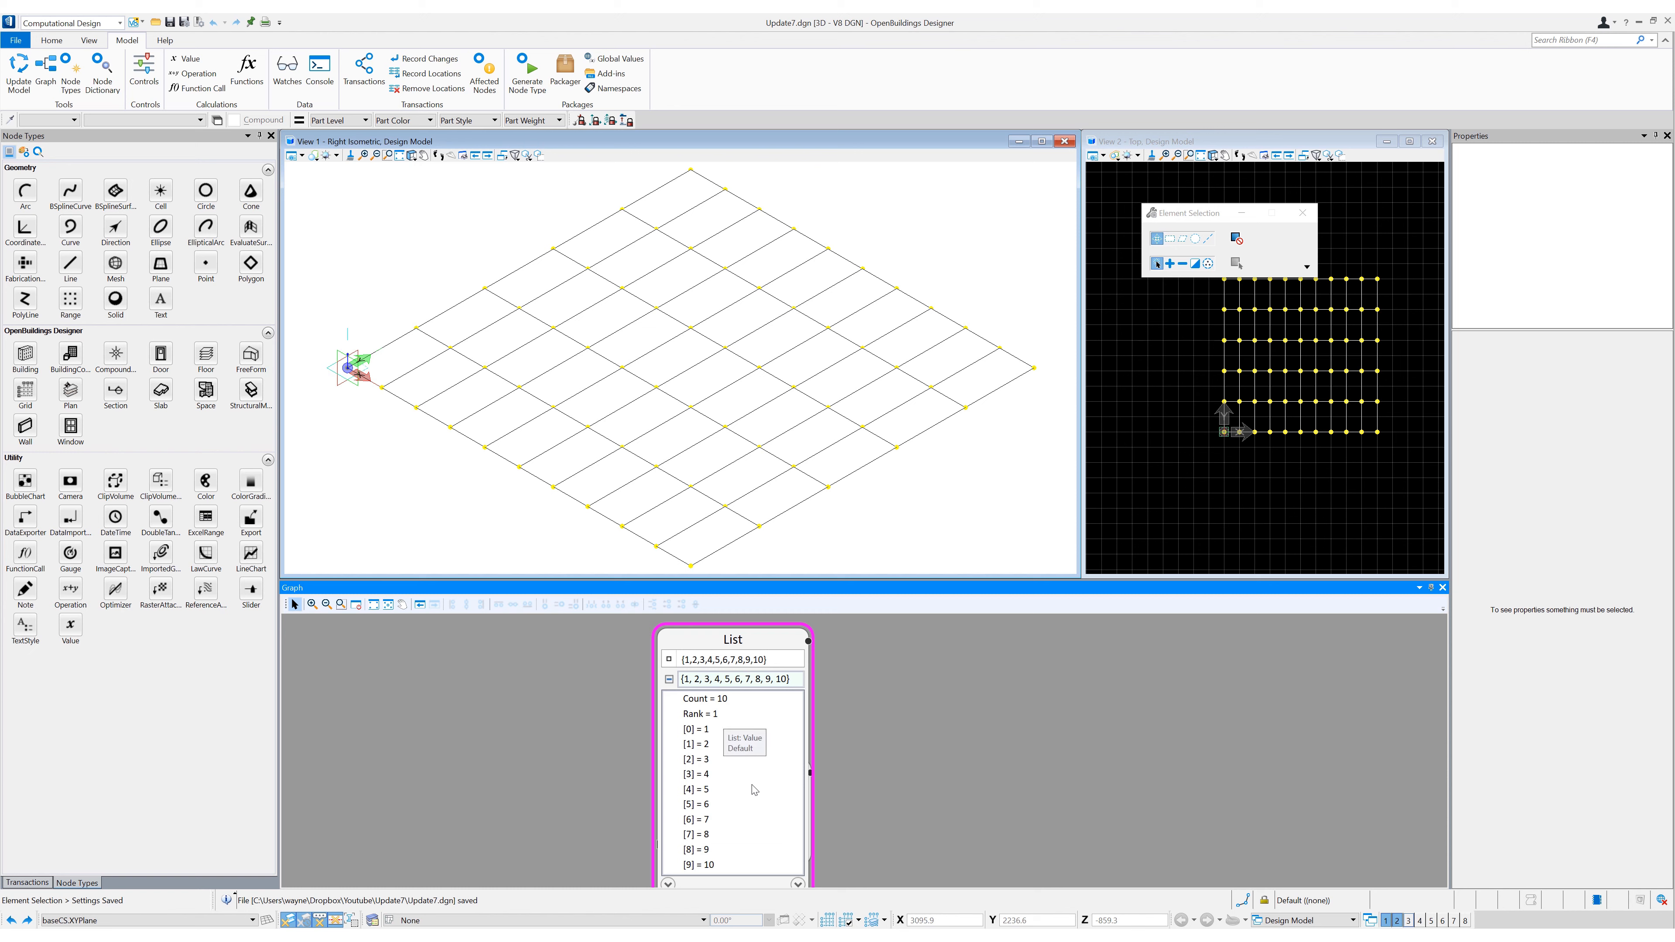
pyautogui.click(668, 678)
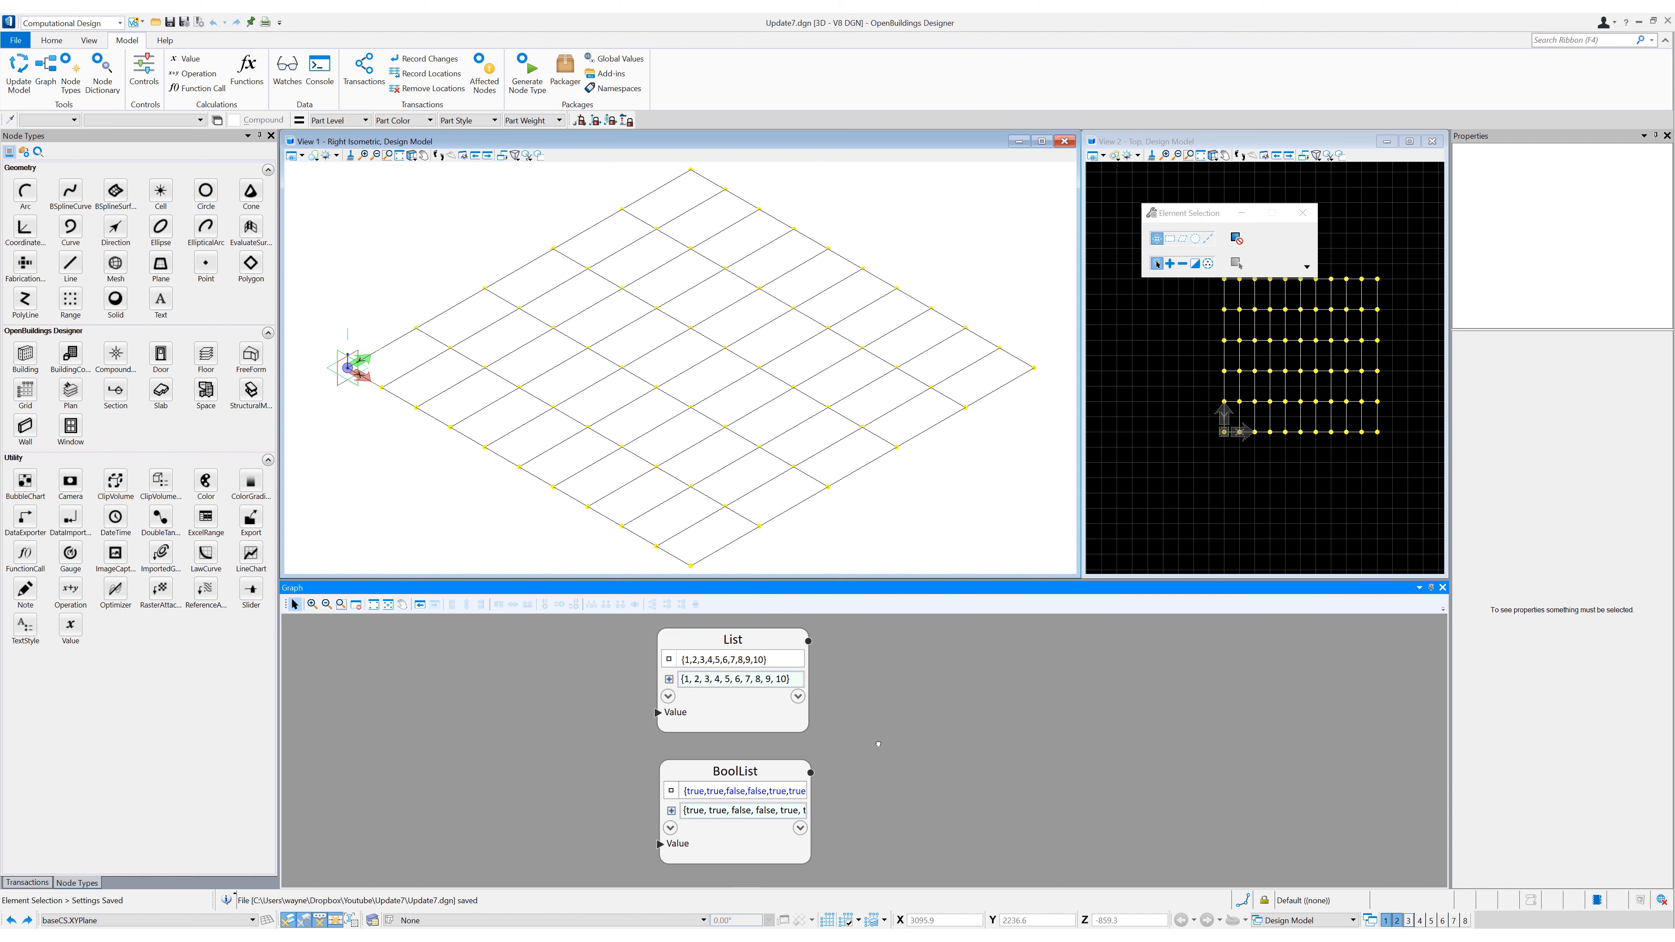
pyautogui.moveTo(827, 768); pyautogui.dragTo(827, 713, button='middle')
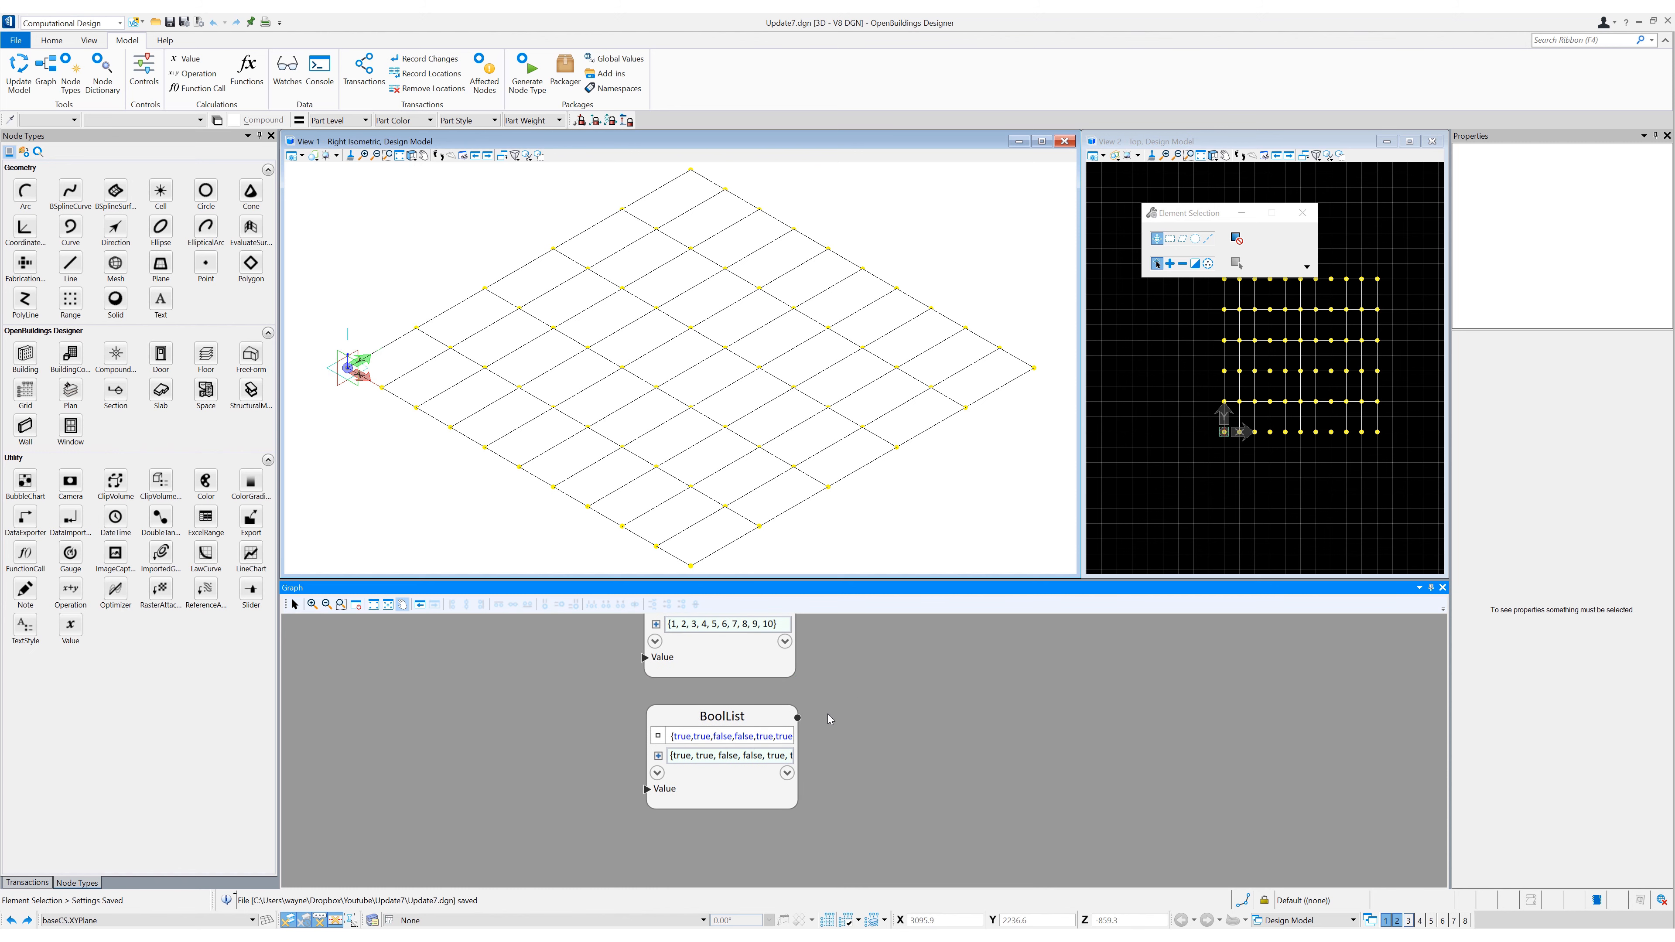
pyautogui.click(658, 756)
pyautogui.click(657, 756)
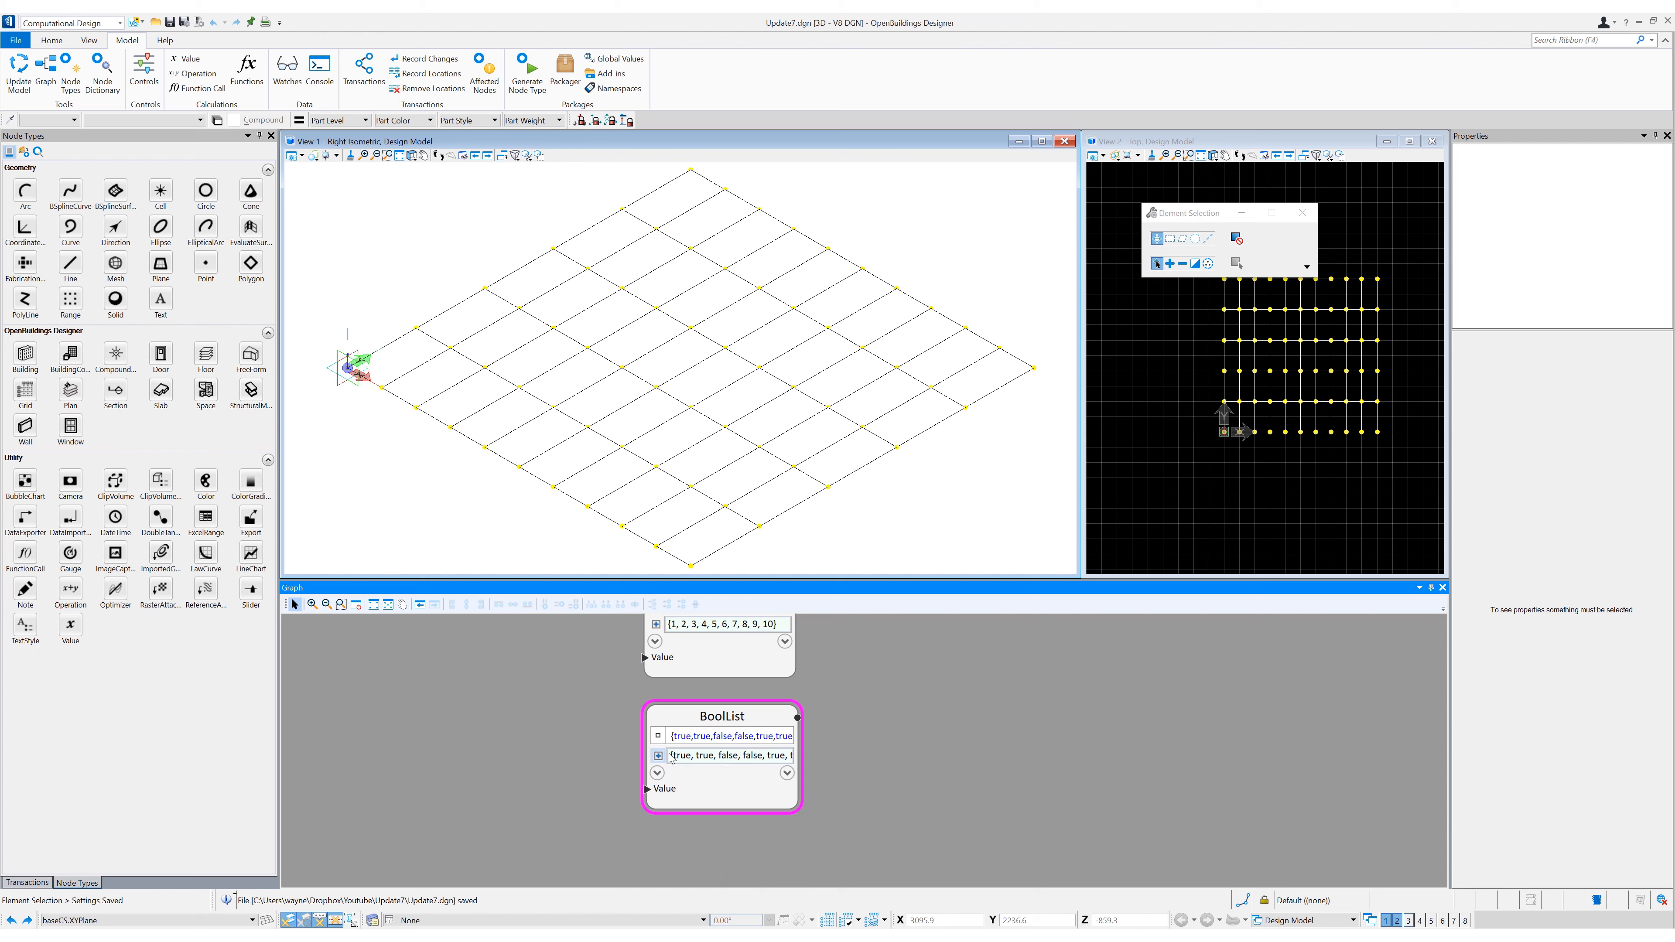
# - Add an Operation node beside the List node and wire List into its Subject input
pyautogui.moveTo(821, 703); pyautogui.dragTo(777, 762, button='middle')
pyautogui.scroll(-2, 854, 753)
pyautogui.moveTo(879, 745); pyautogui.dragTo(843, 743, button='middle')
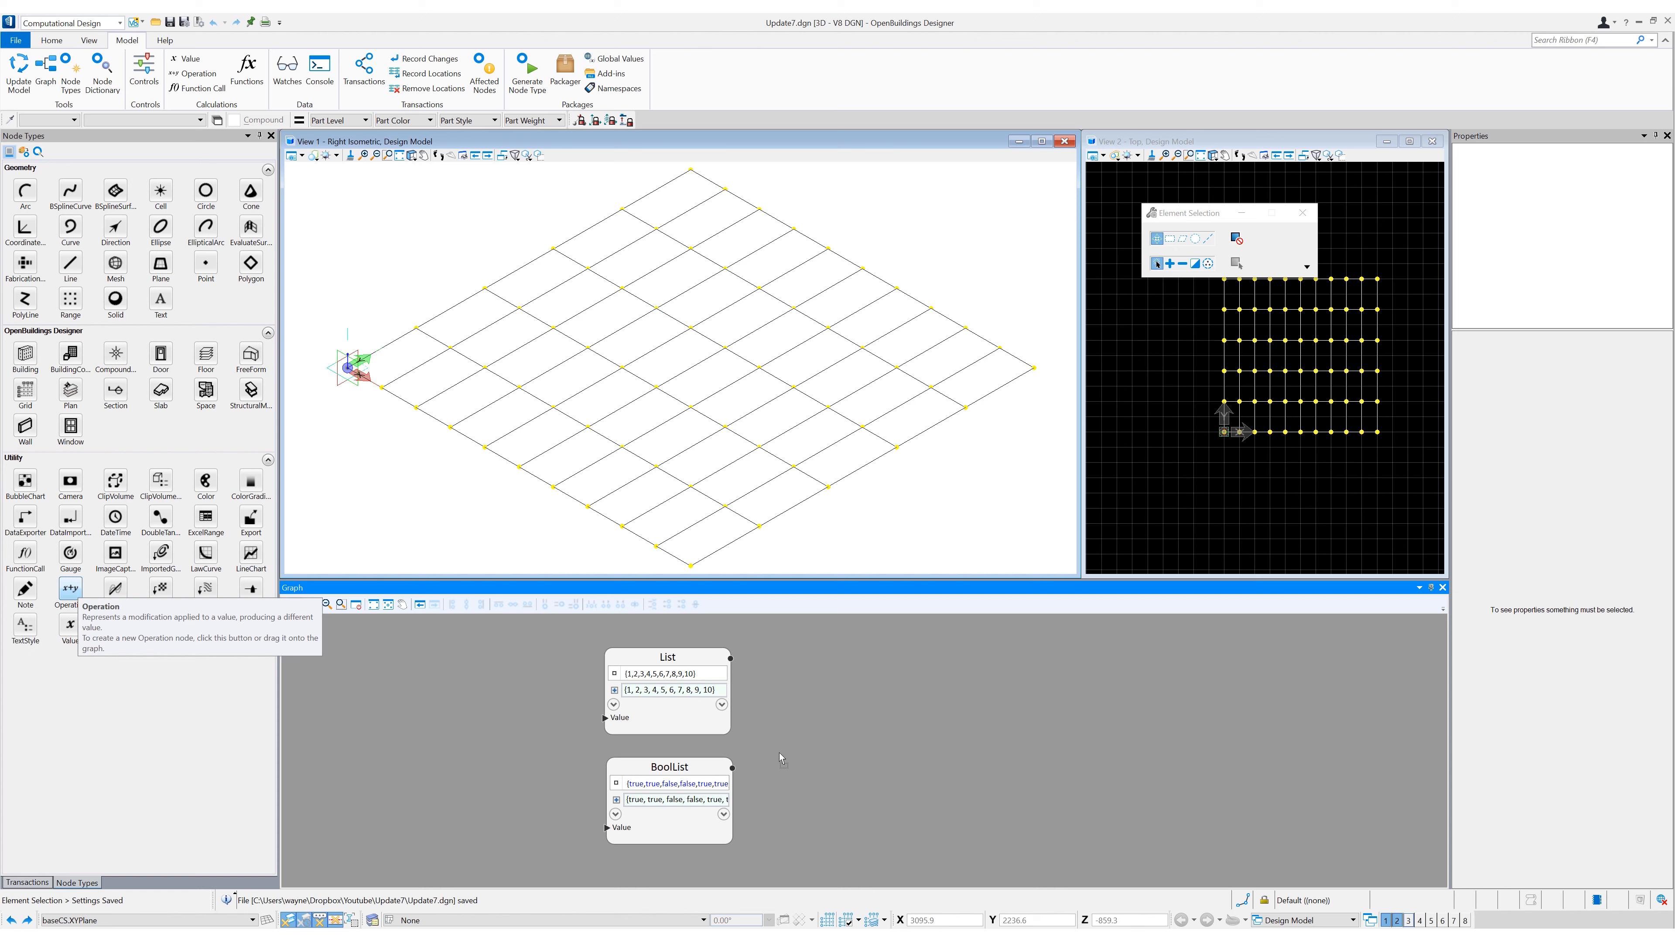
pyautogui.click(927, 700)
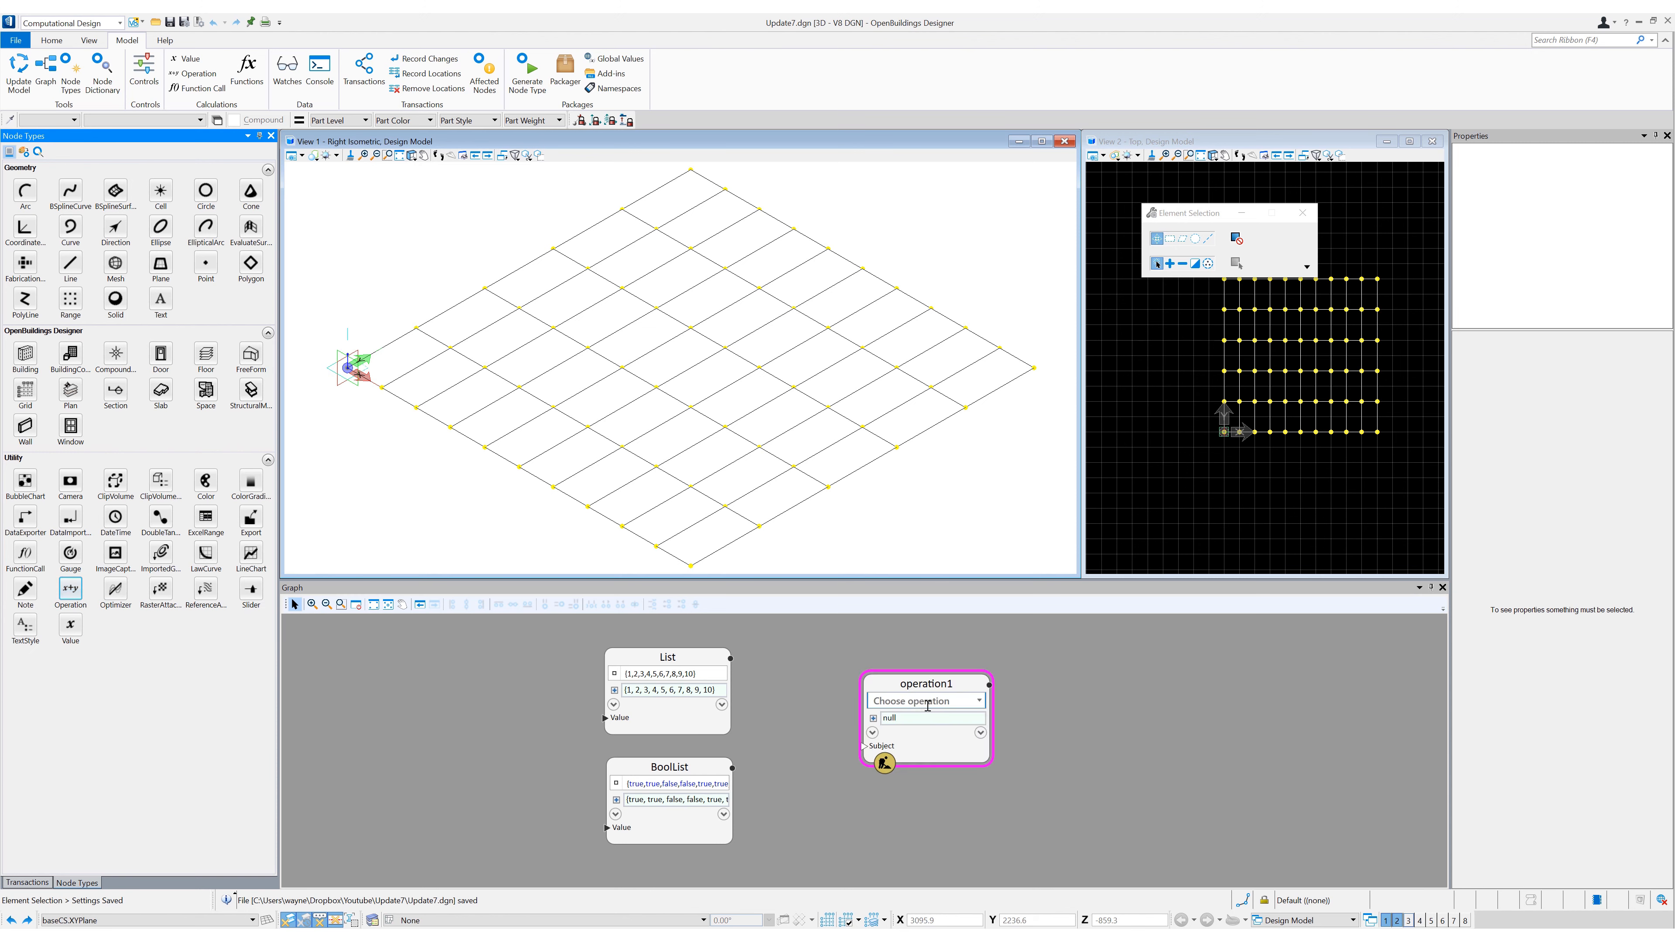
pyautogui.click(719, 664)
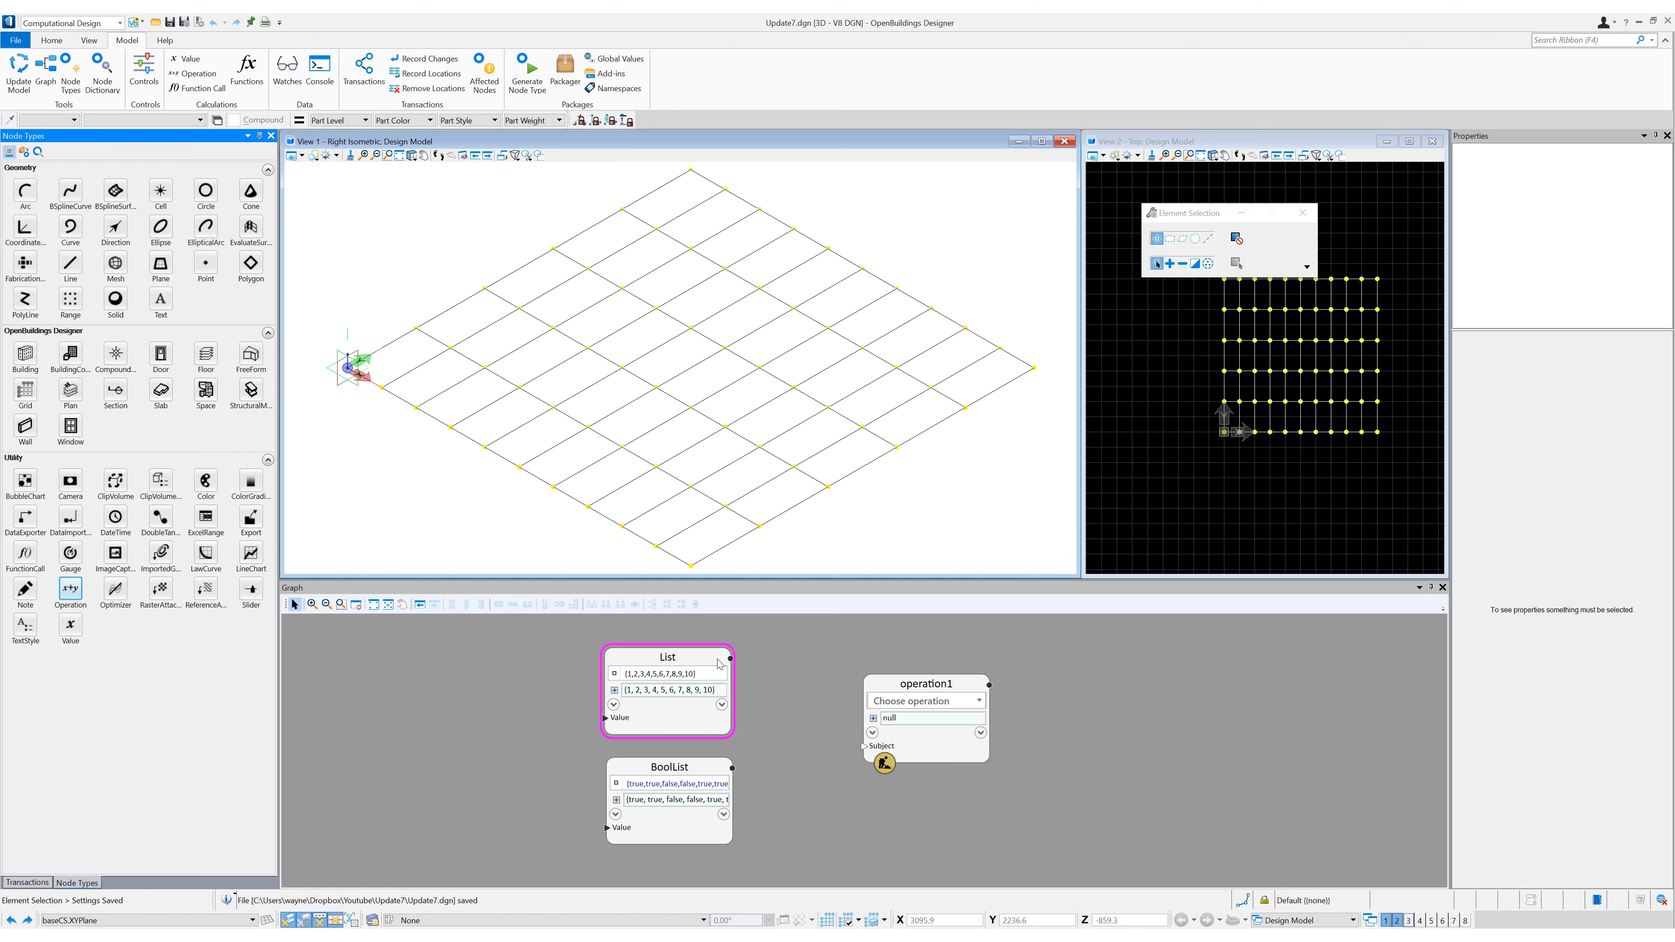
pyautogui.moveTo(730, 658); pyautogui.dragTo(867, 747)
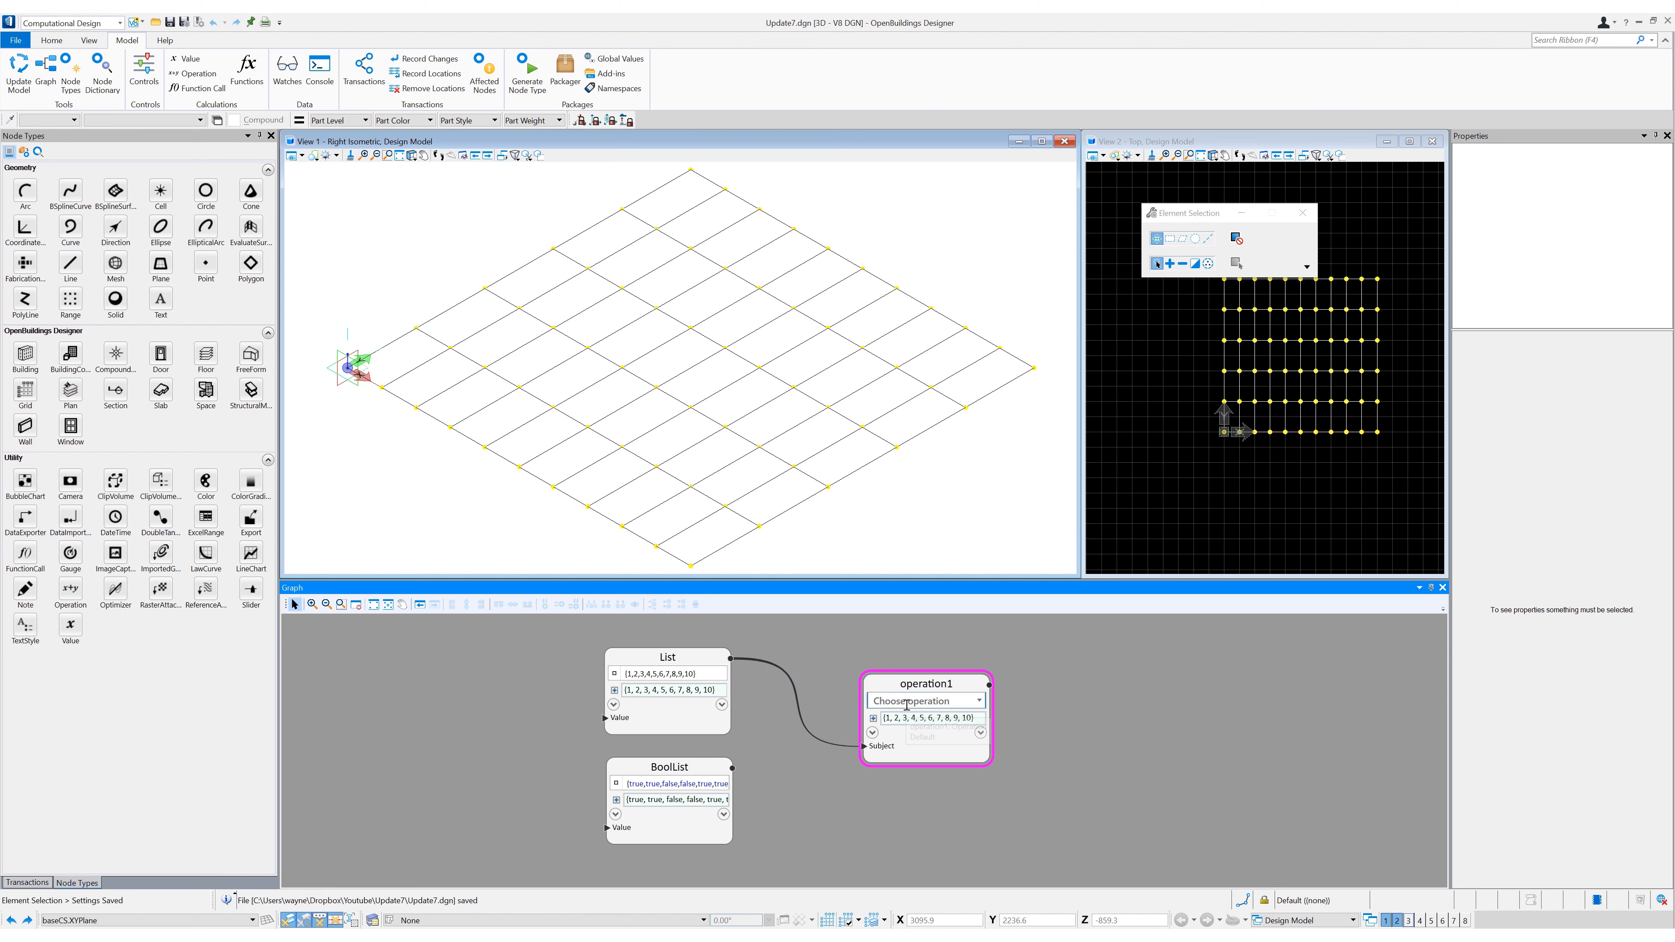
# - Set the new operation to Where and wire BoolList into its mask input
pyautogui.click(906, 702)
pyautogui.write('Where')
pyautogui.press('Return')
pyautogui.click(732, 768)
pyautogui.click(868, 776)
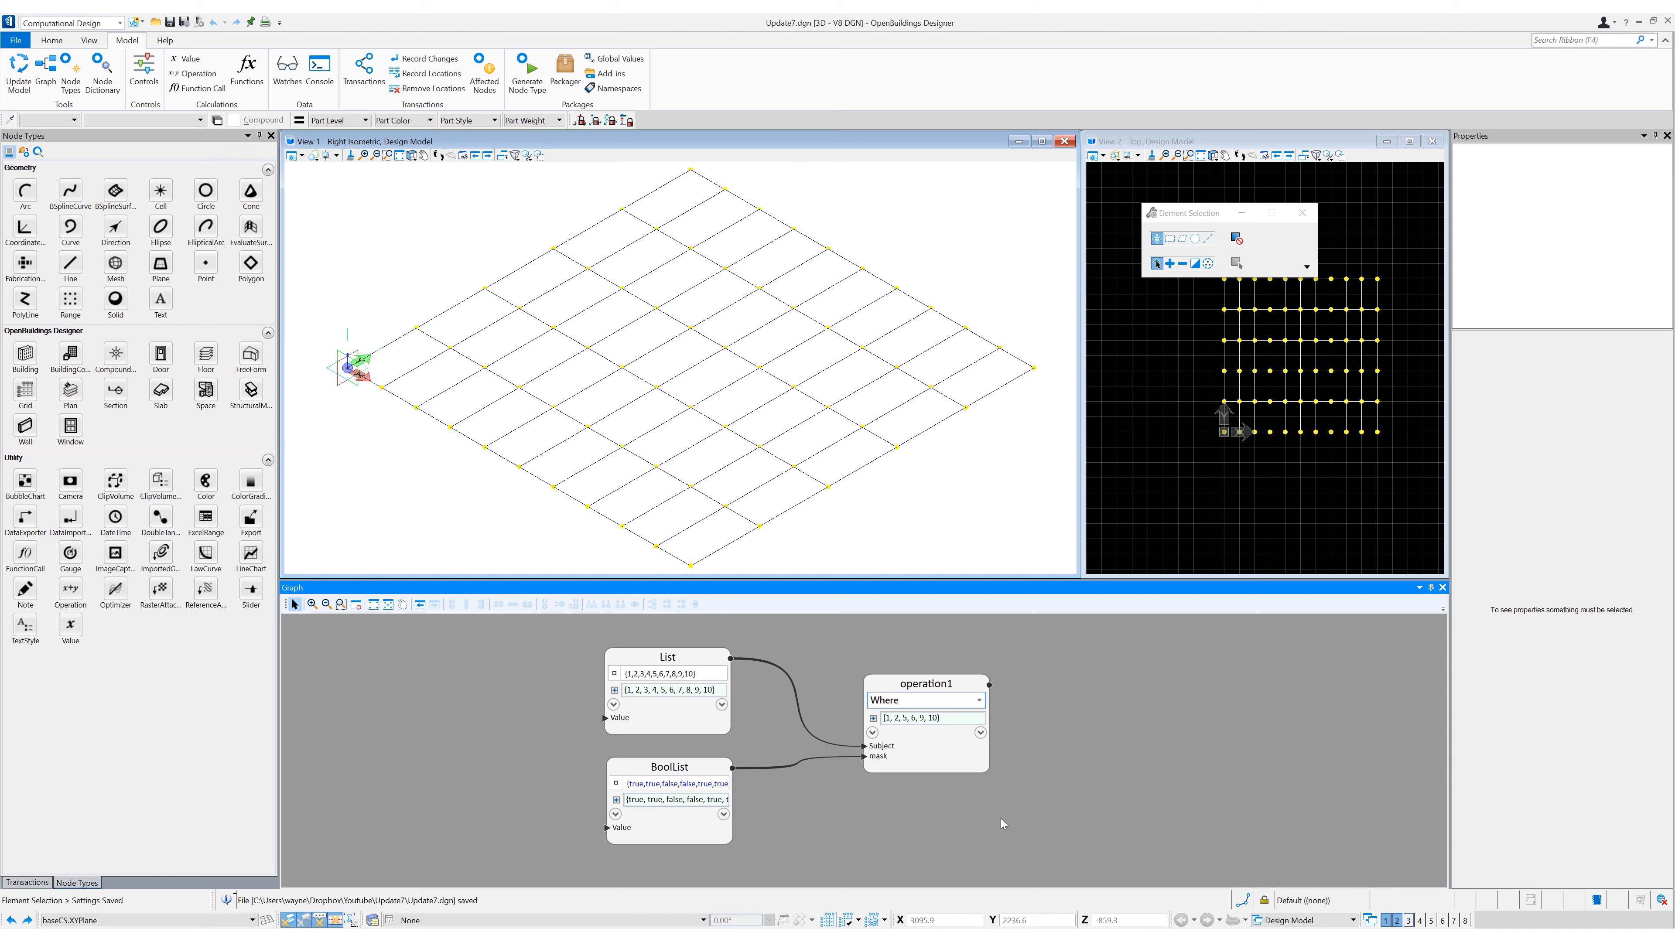
# - Add a second Operation node after the Where node and wire the Where result into its Subject input
pyautogui.moveTo(995, 822); pyautogui.dragTo(884, 825, button='middle')
pyautogui.scroll(-2, 993, 799)
pyautogui.moveTo(993, 800); pyautogui.dragTo(858, 795, button='middle')
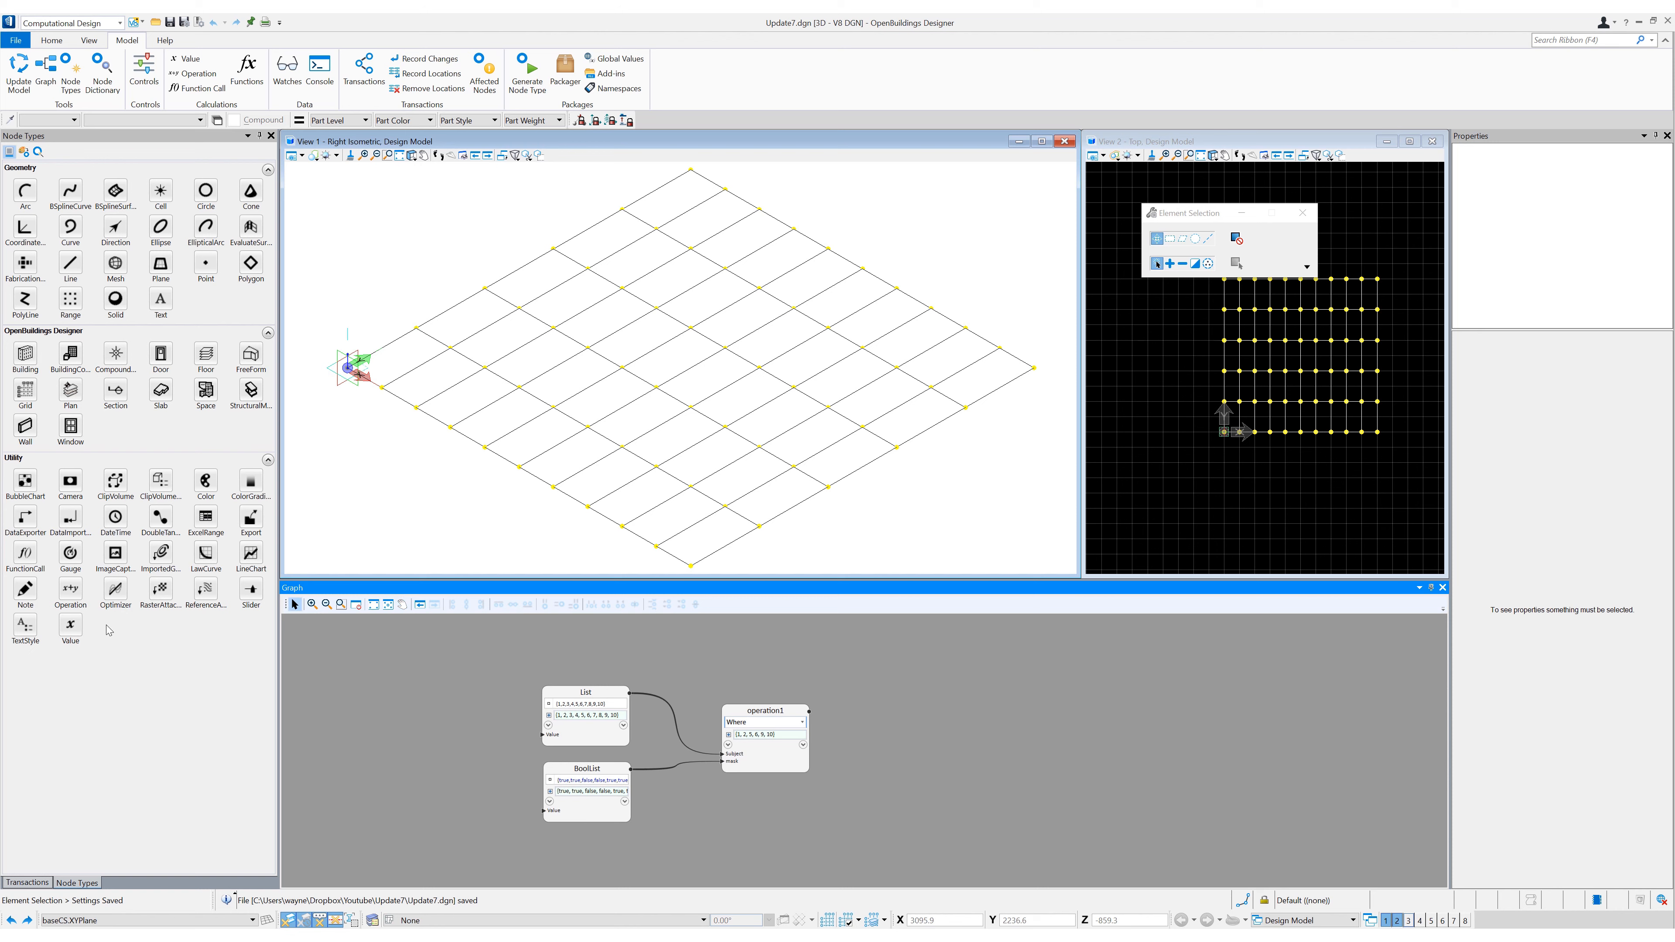
pyautogui.click(70, 594)
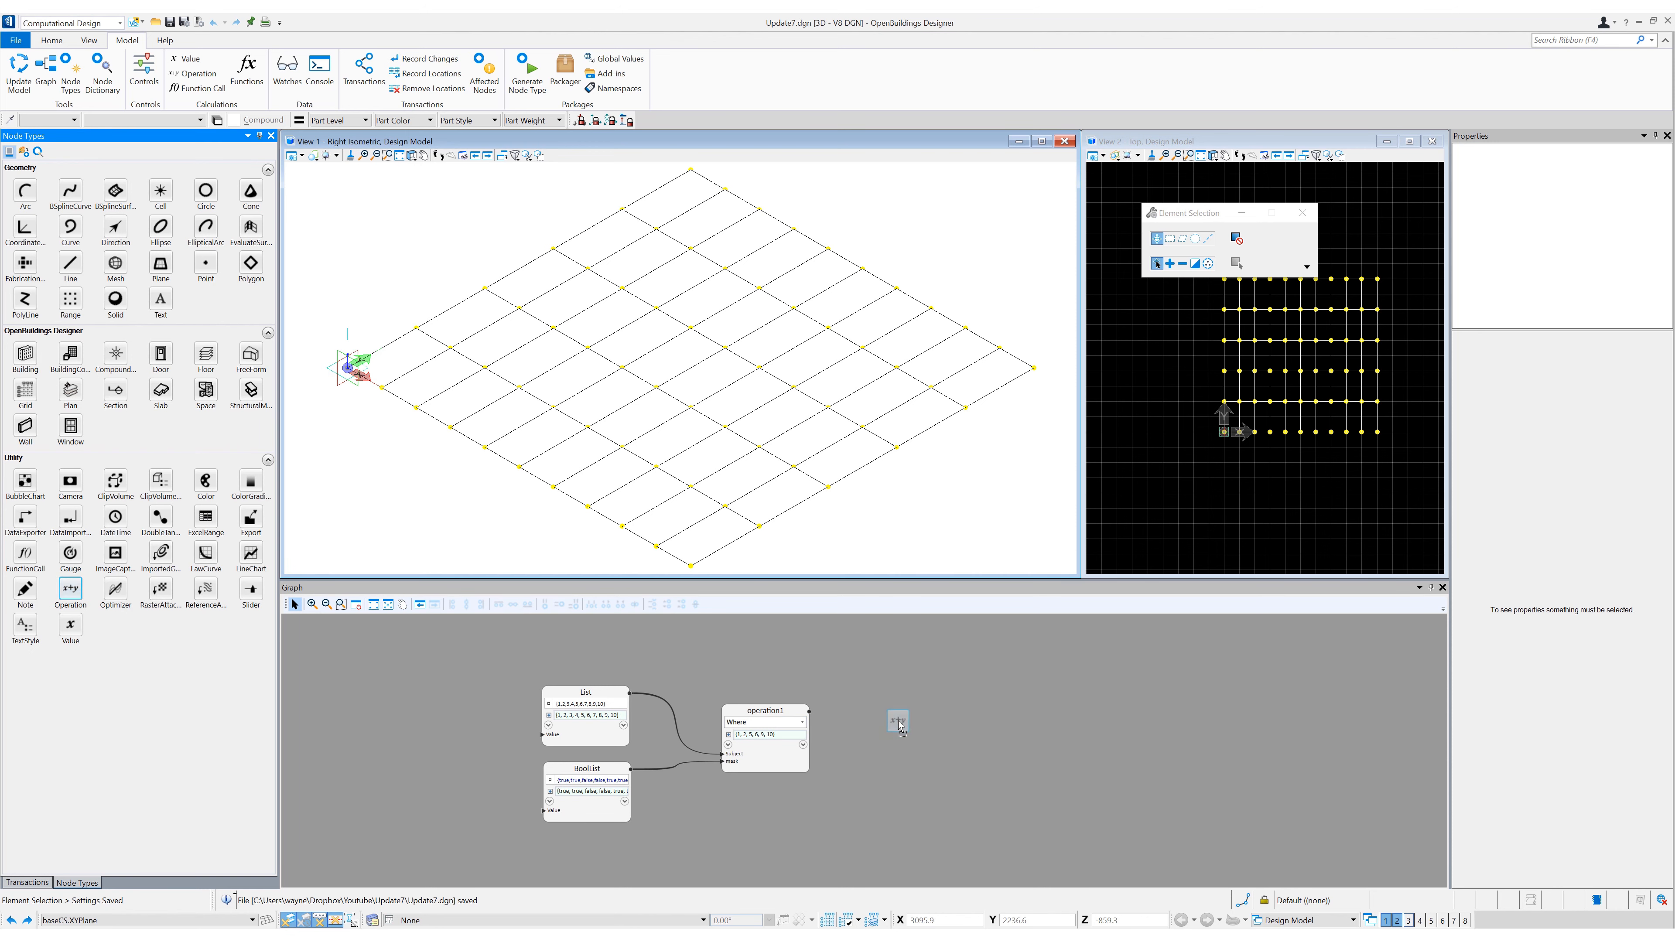
pyautogui.click(884, 720)
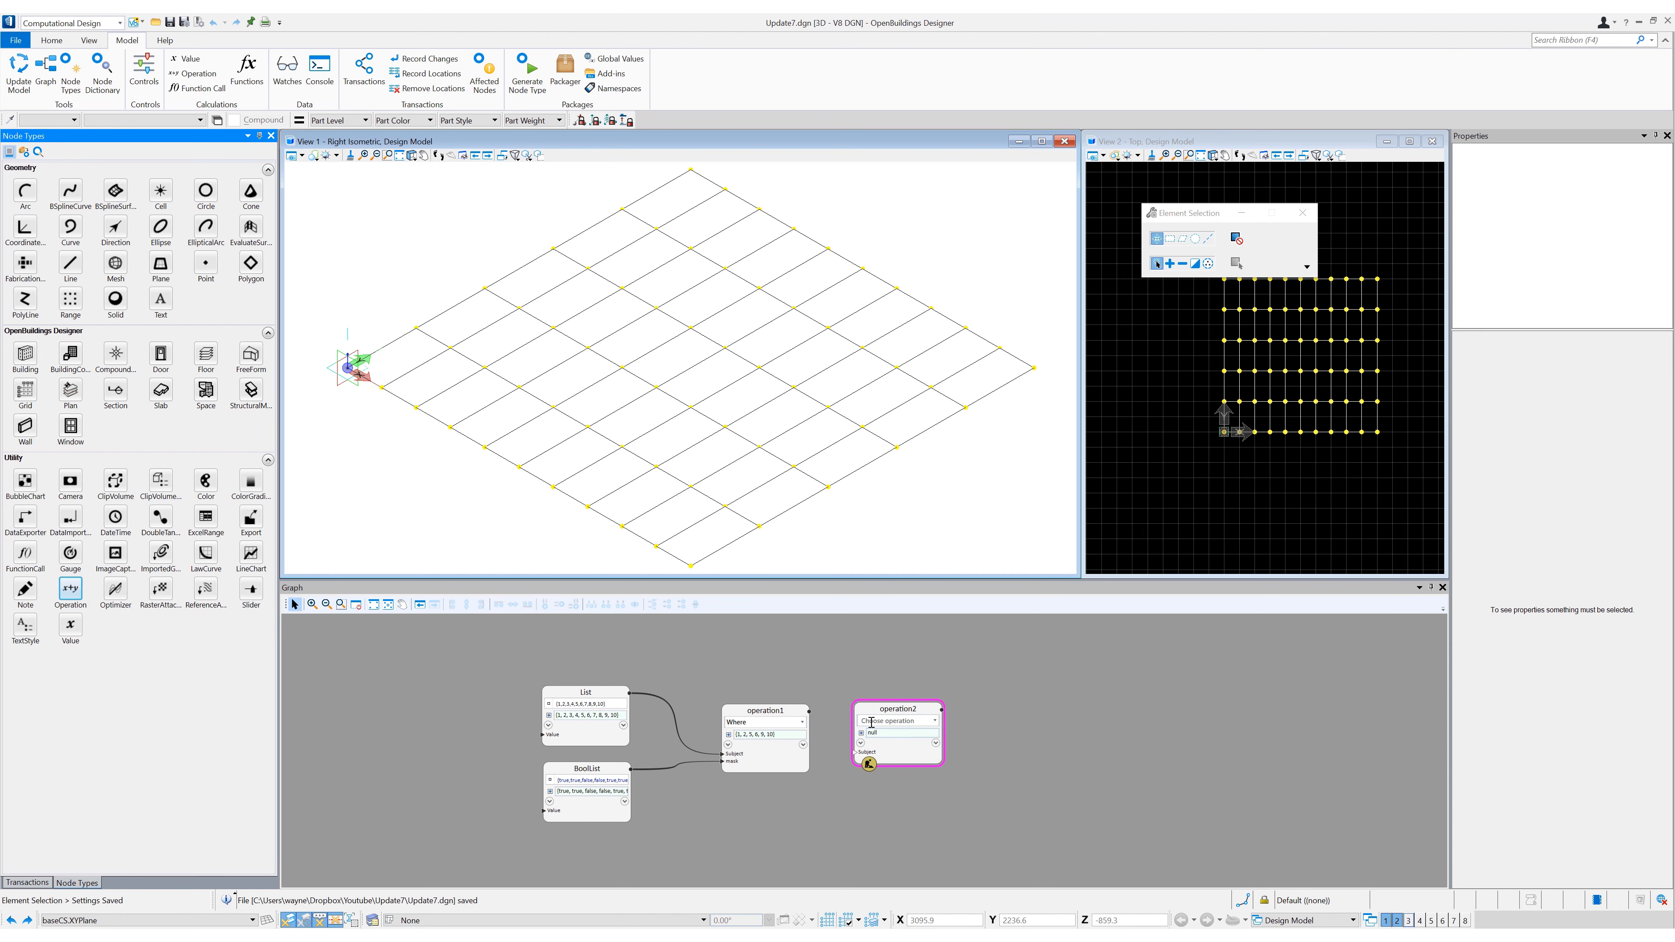
pyautogui.click(807, 713)
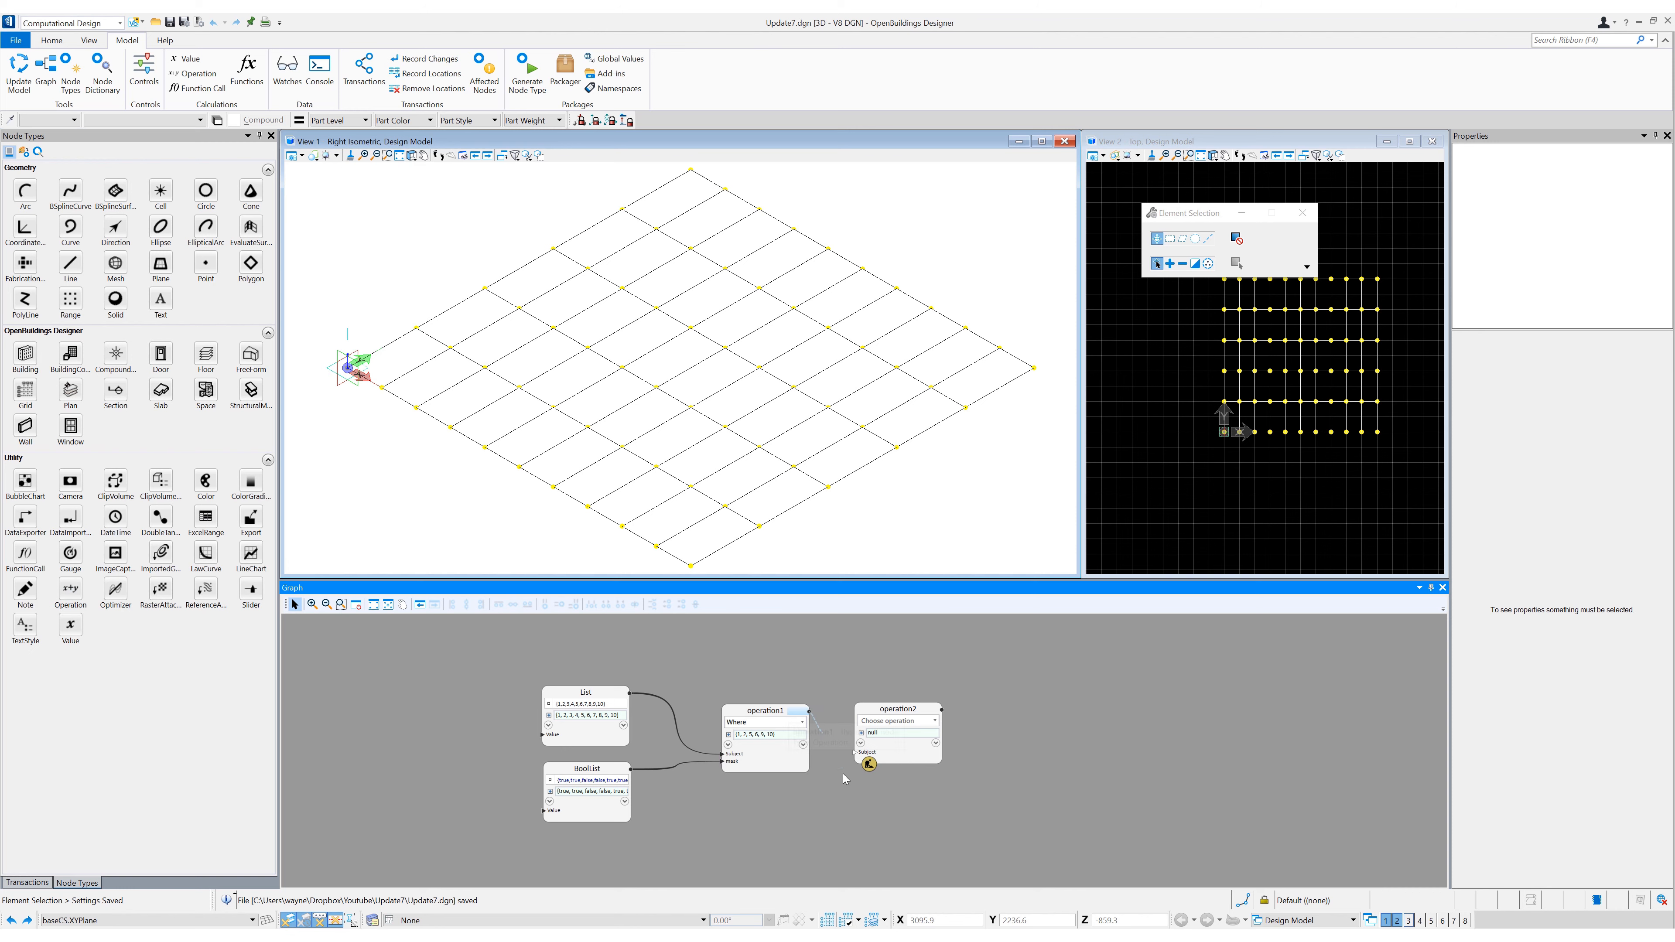
pyautogui.click(854, 751)
# - Set the second operation to Rotate with a rotation amount of 2
pyautogui.click(885, 721)
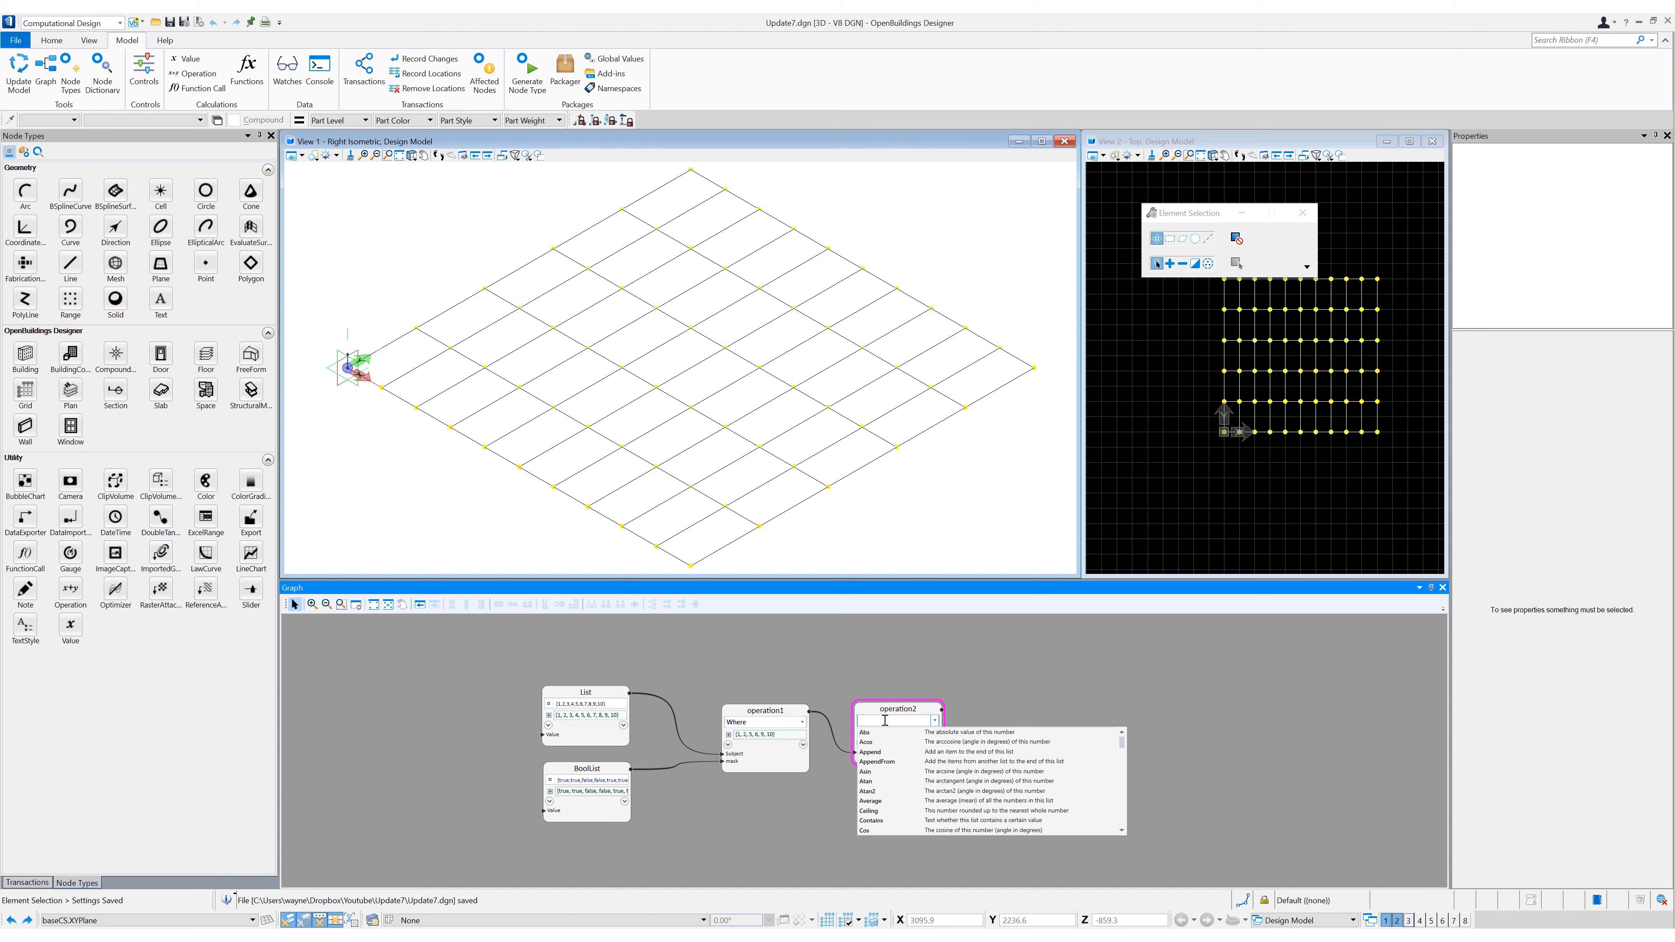
pyautogui.write('rotat')
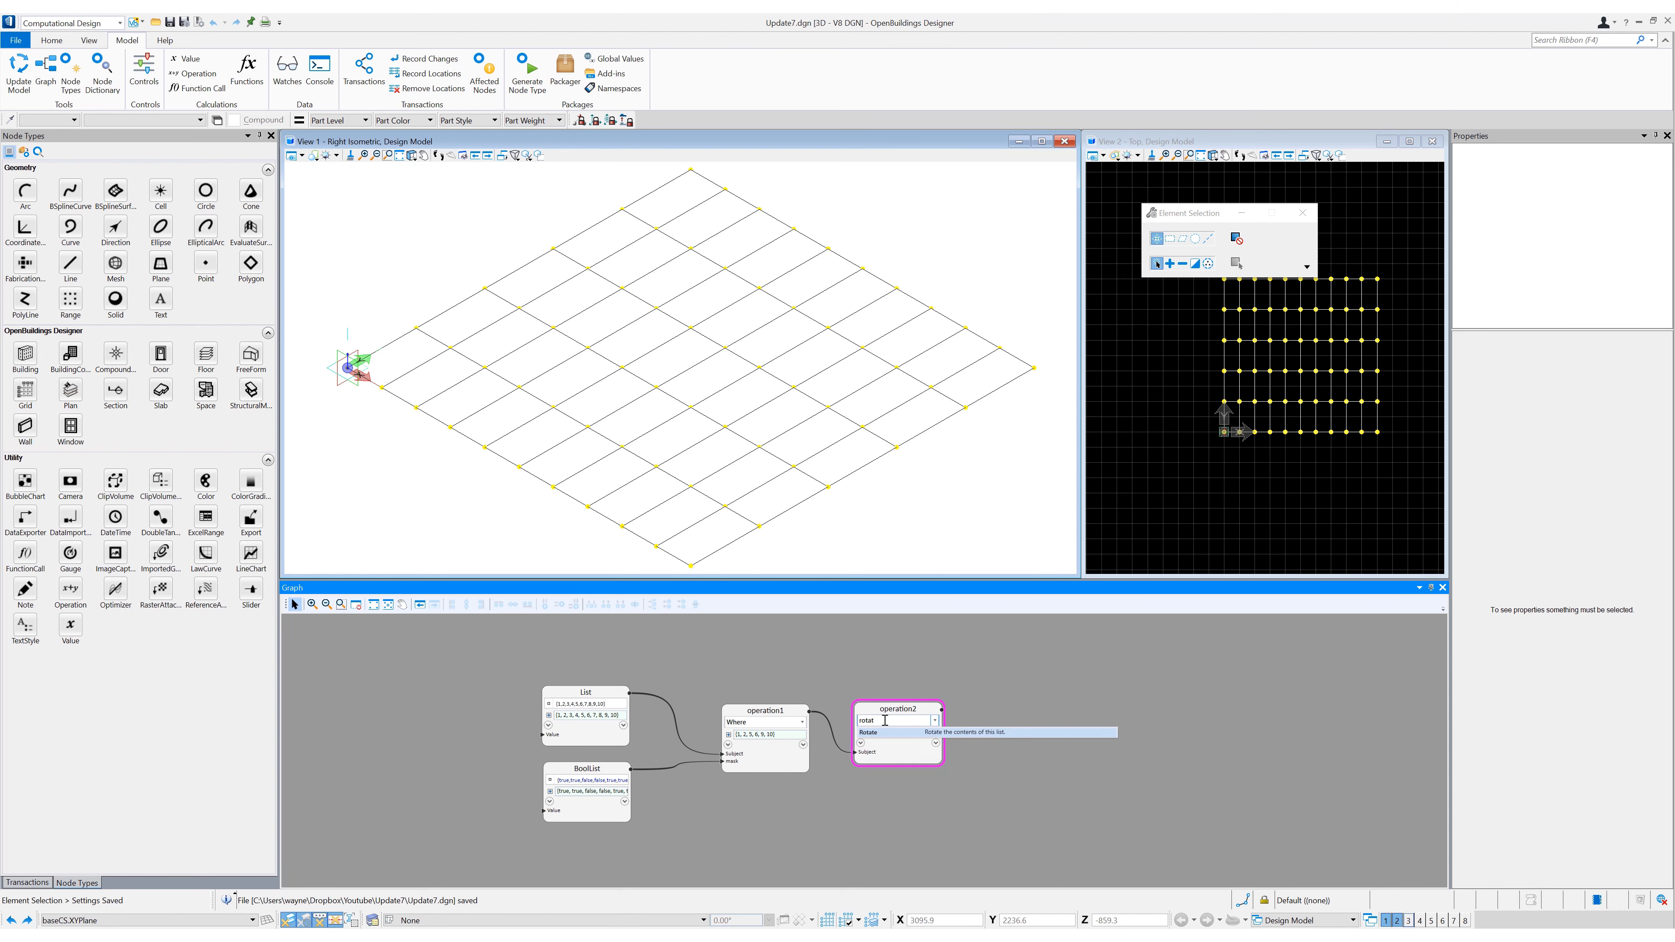
pyautogui.press('Return')
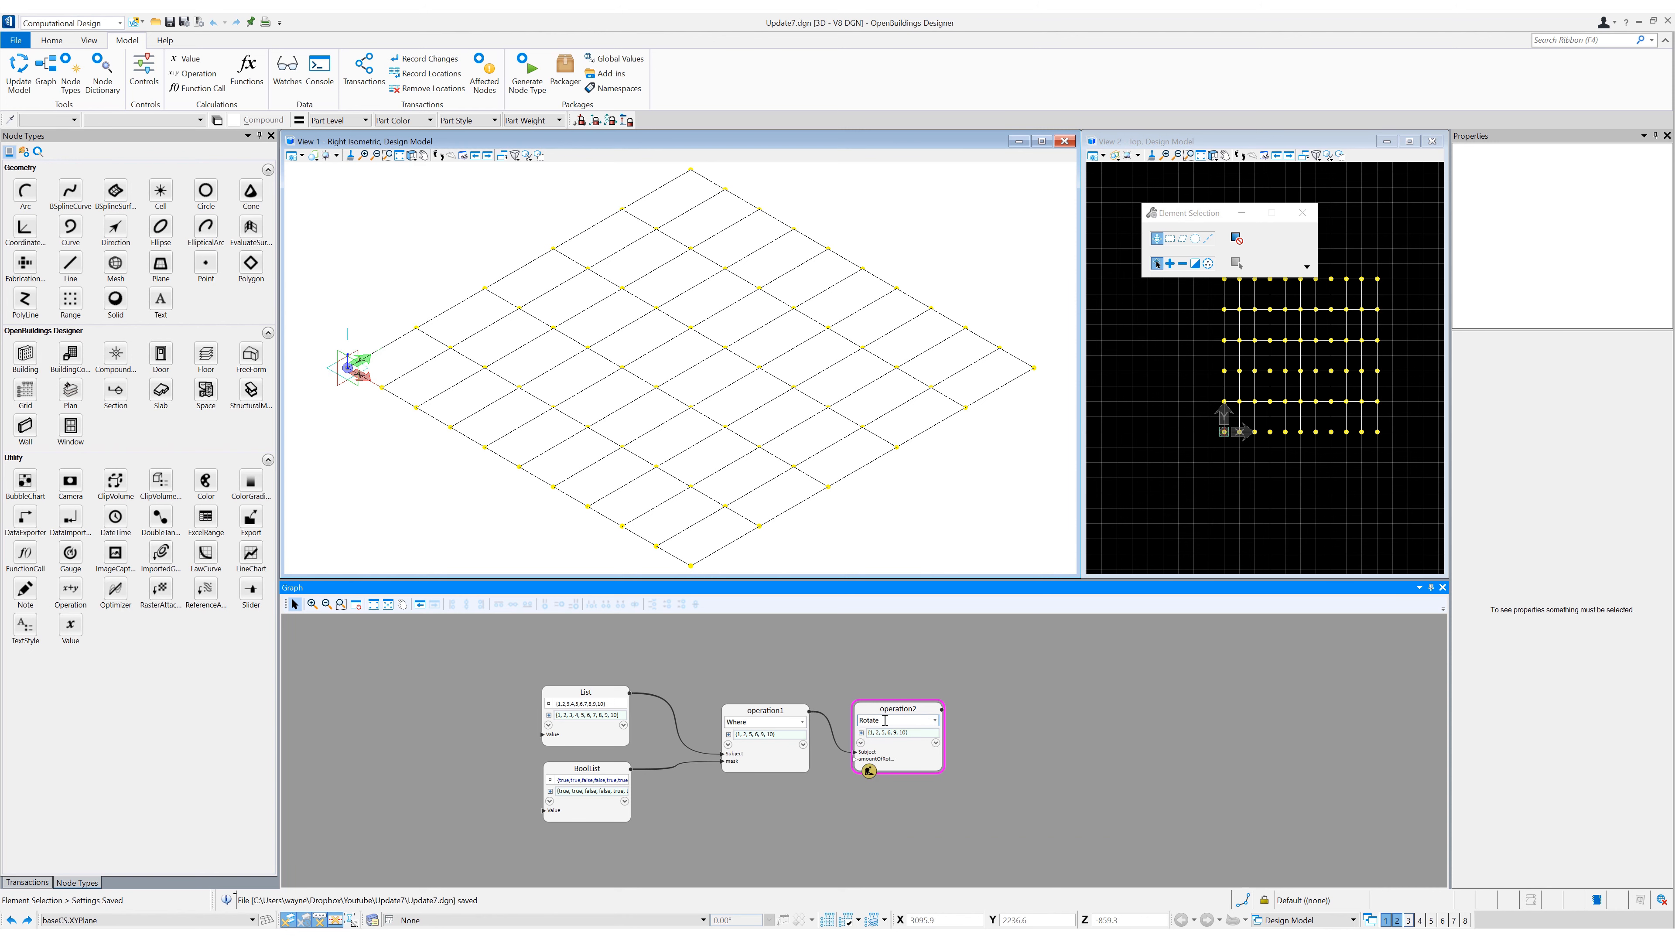
pyautogui.moveTo(897, 762)
pyautogui.write('2')
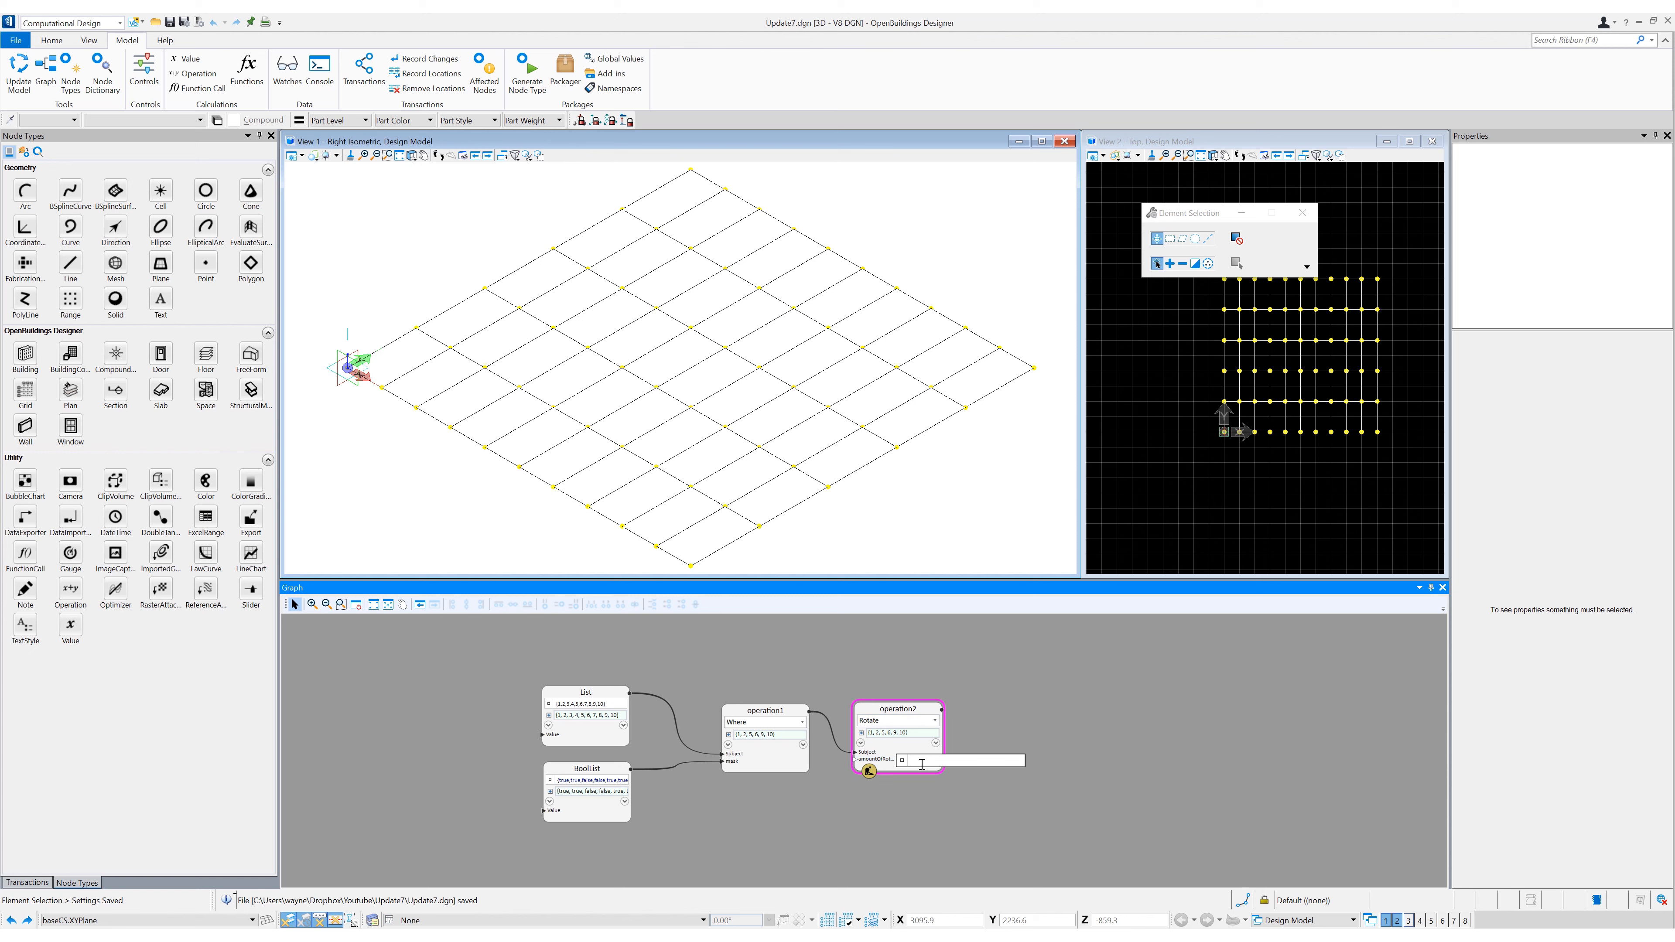
pyautogui.press('Return')
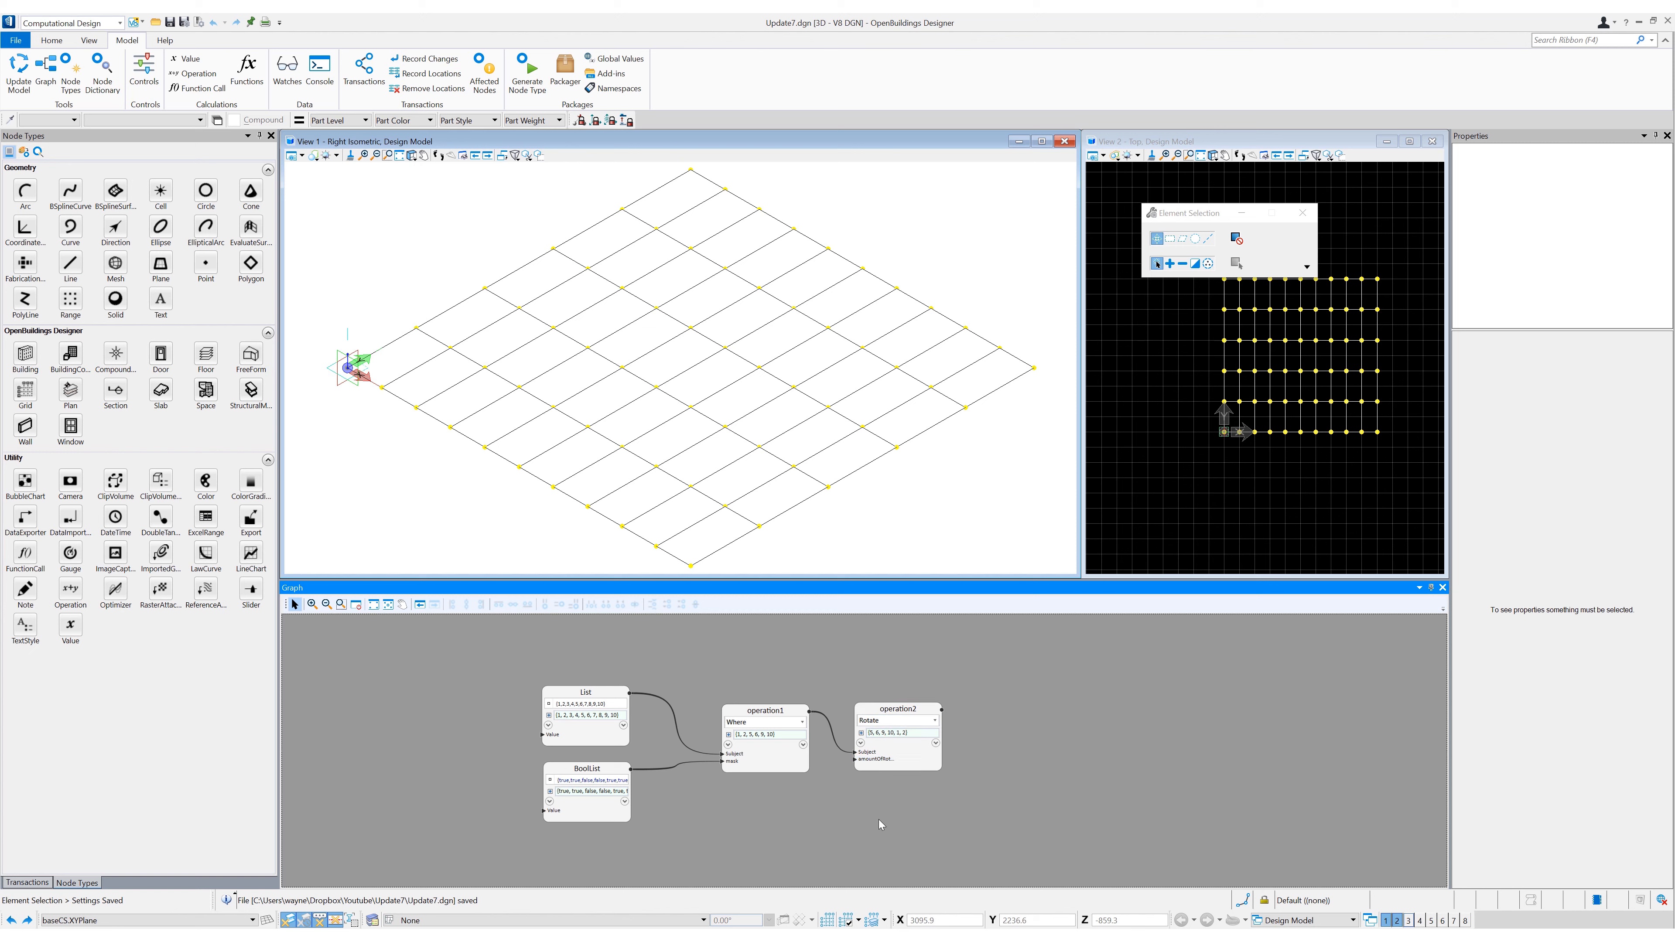
# - Add an Operation node above the Where node, feed it the List values and set it to IsEven
pyautogui.moveTo(743, 666); pyautogui.dragTo(694, 695, button='middle')
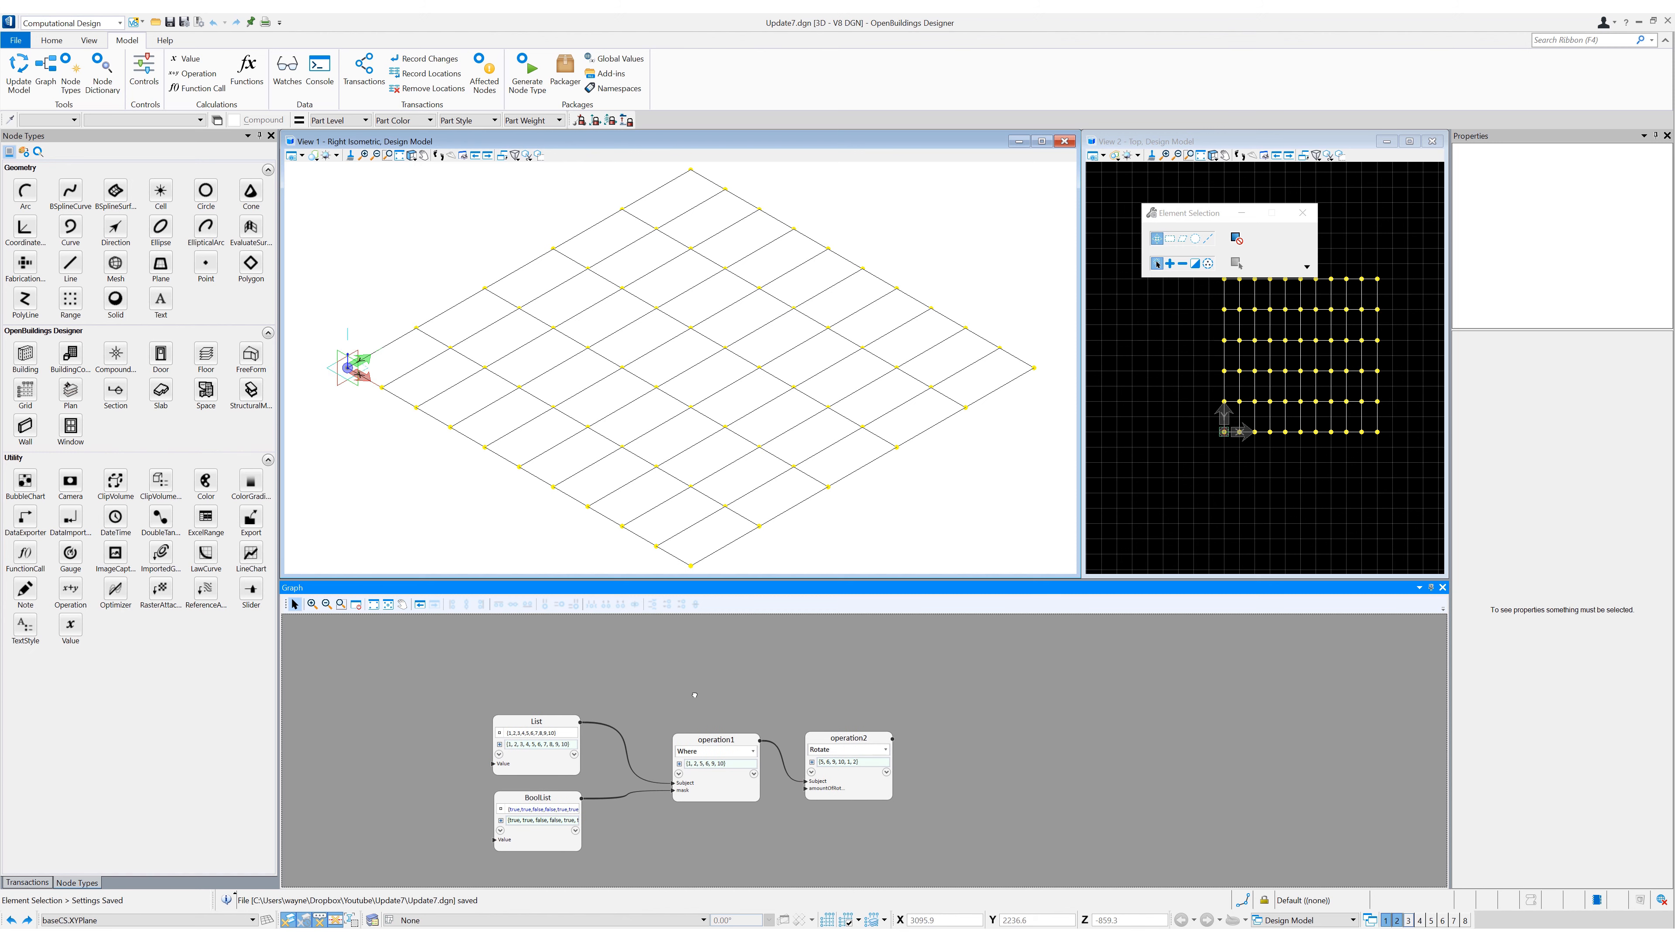
pyautogui.click(84, 601)
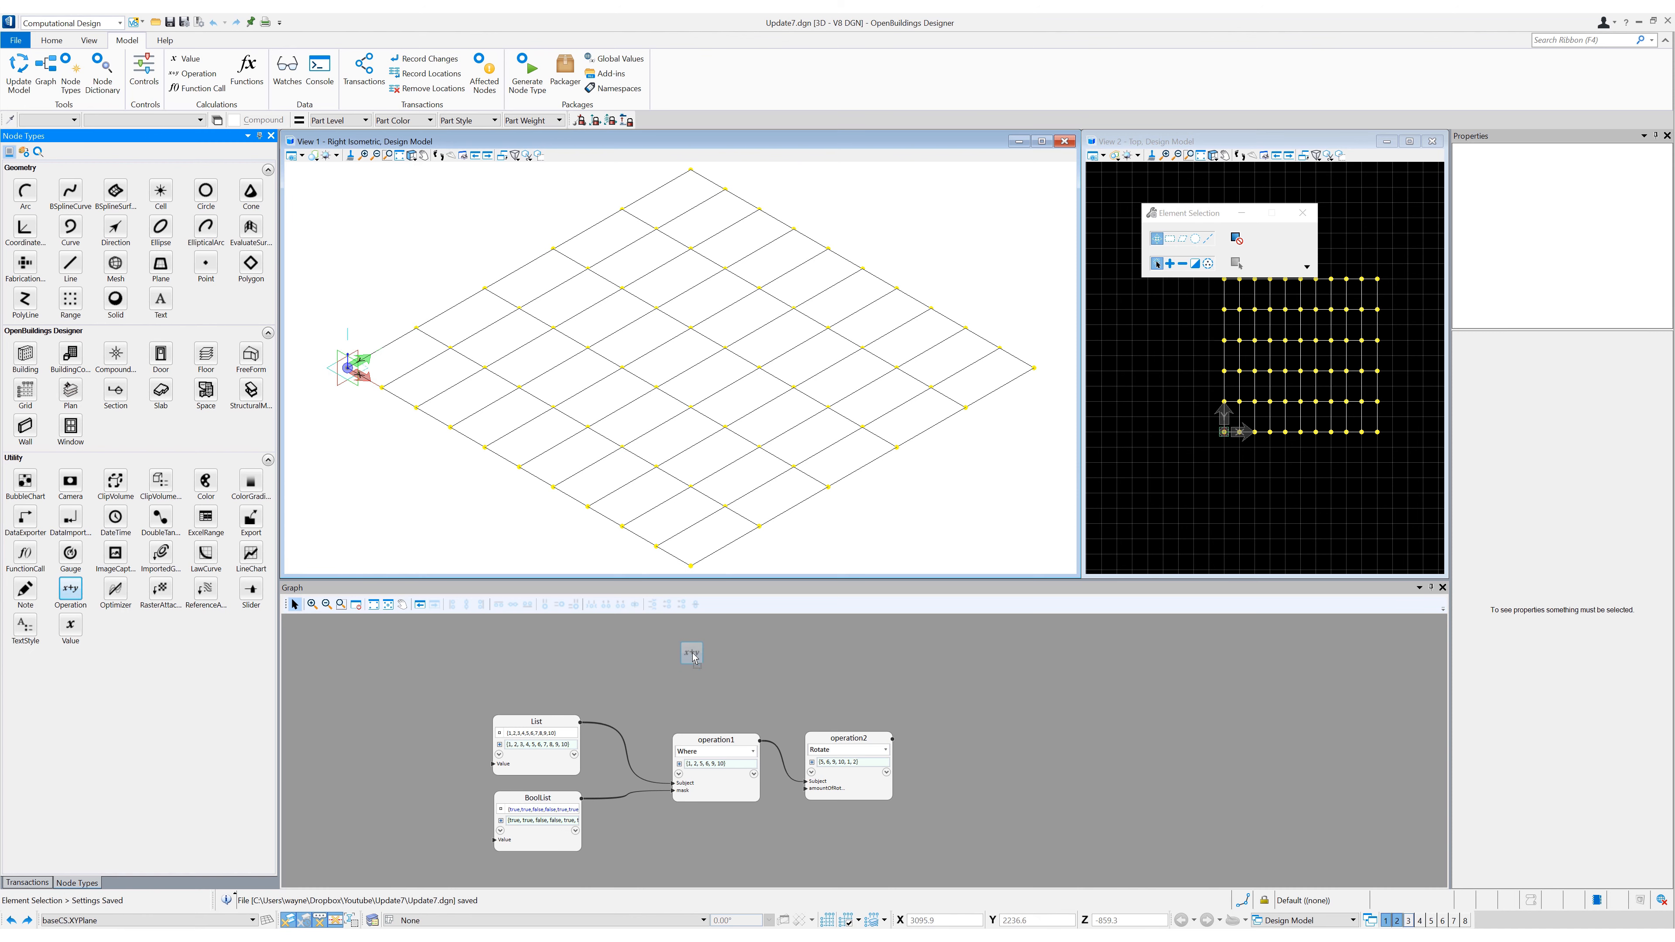
pyautogui.click(692, 650)
pyautogui.moveTo(580, 722); pyautogui.dragTo(648, 684)
pyautogui.click(674, 653)
pyautogui.write('isev')
pyautogui.press('Return')
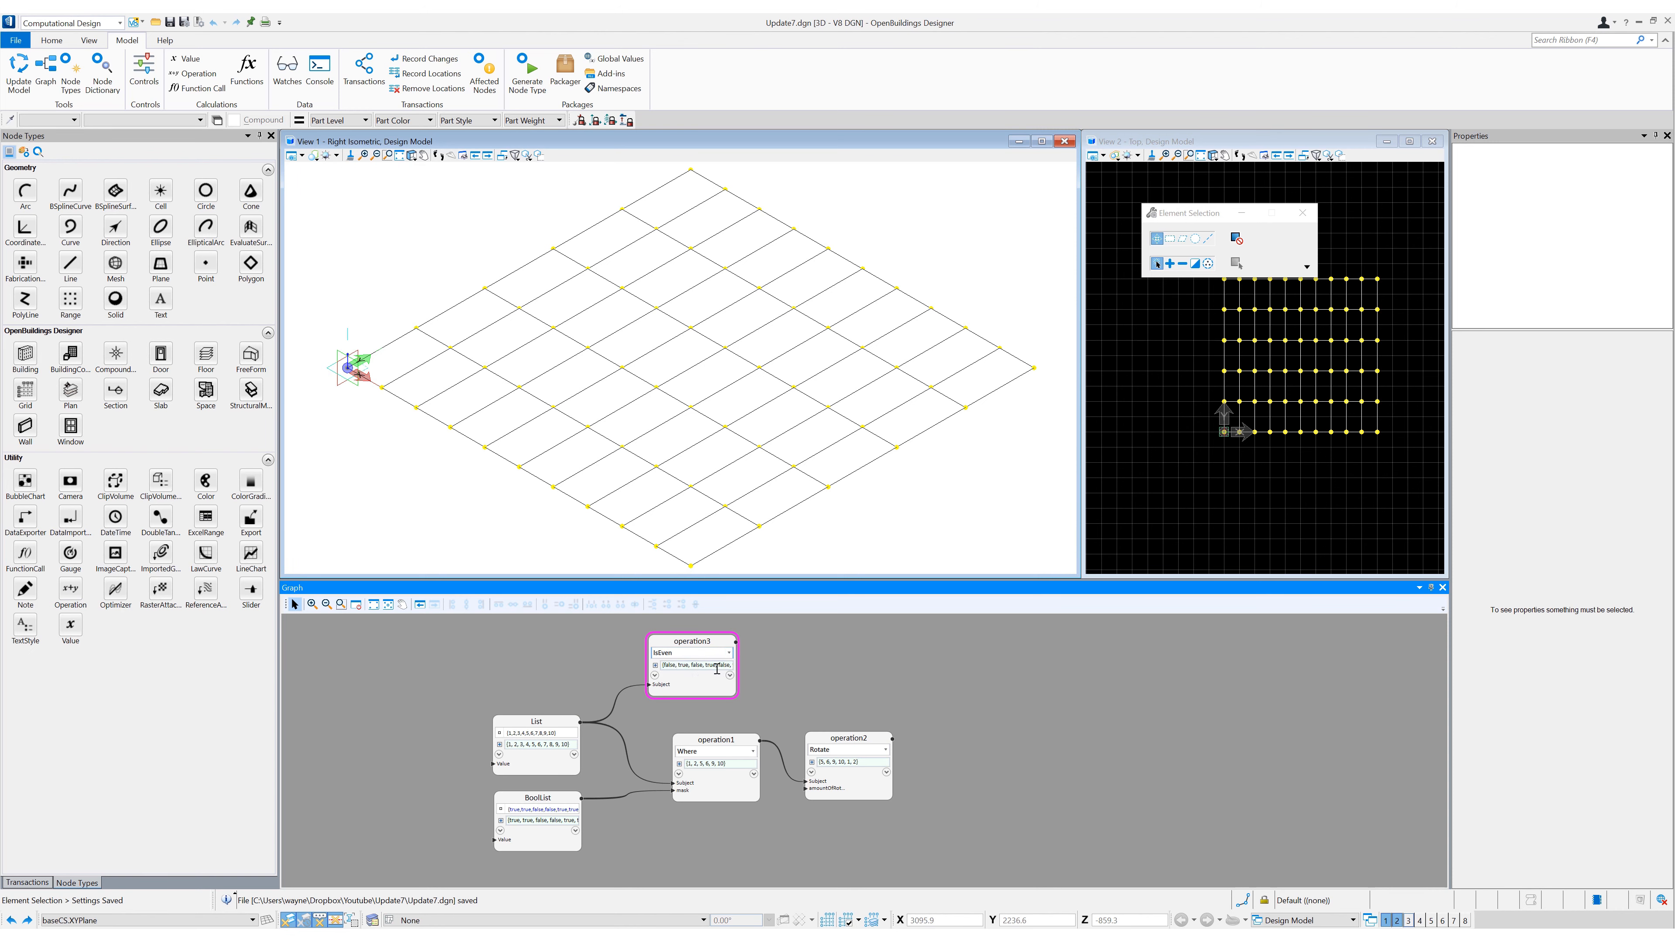
# - Add another Operation node beside the IsEven node and wire List into its Subject input
pyautogui.moveTo(832, 698)
pyautogui.mouseDown(button='middle')
pyautogui.moveTo(774, 688)
pyautogui.moveTo(755, 733)
pyautogui.mouseUp(button='middle')
pyautogui.moveTo(628, 689); pyautogui.dragTo(584, 659)
pyautogui.click(71, 589)
pyautogui.click(711, 641)
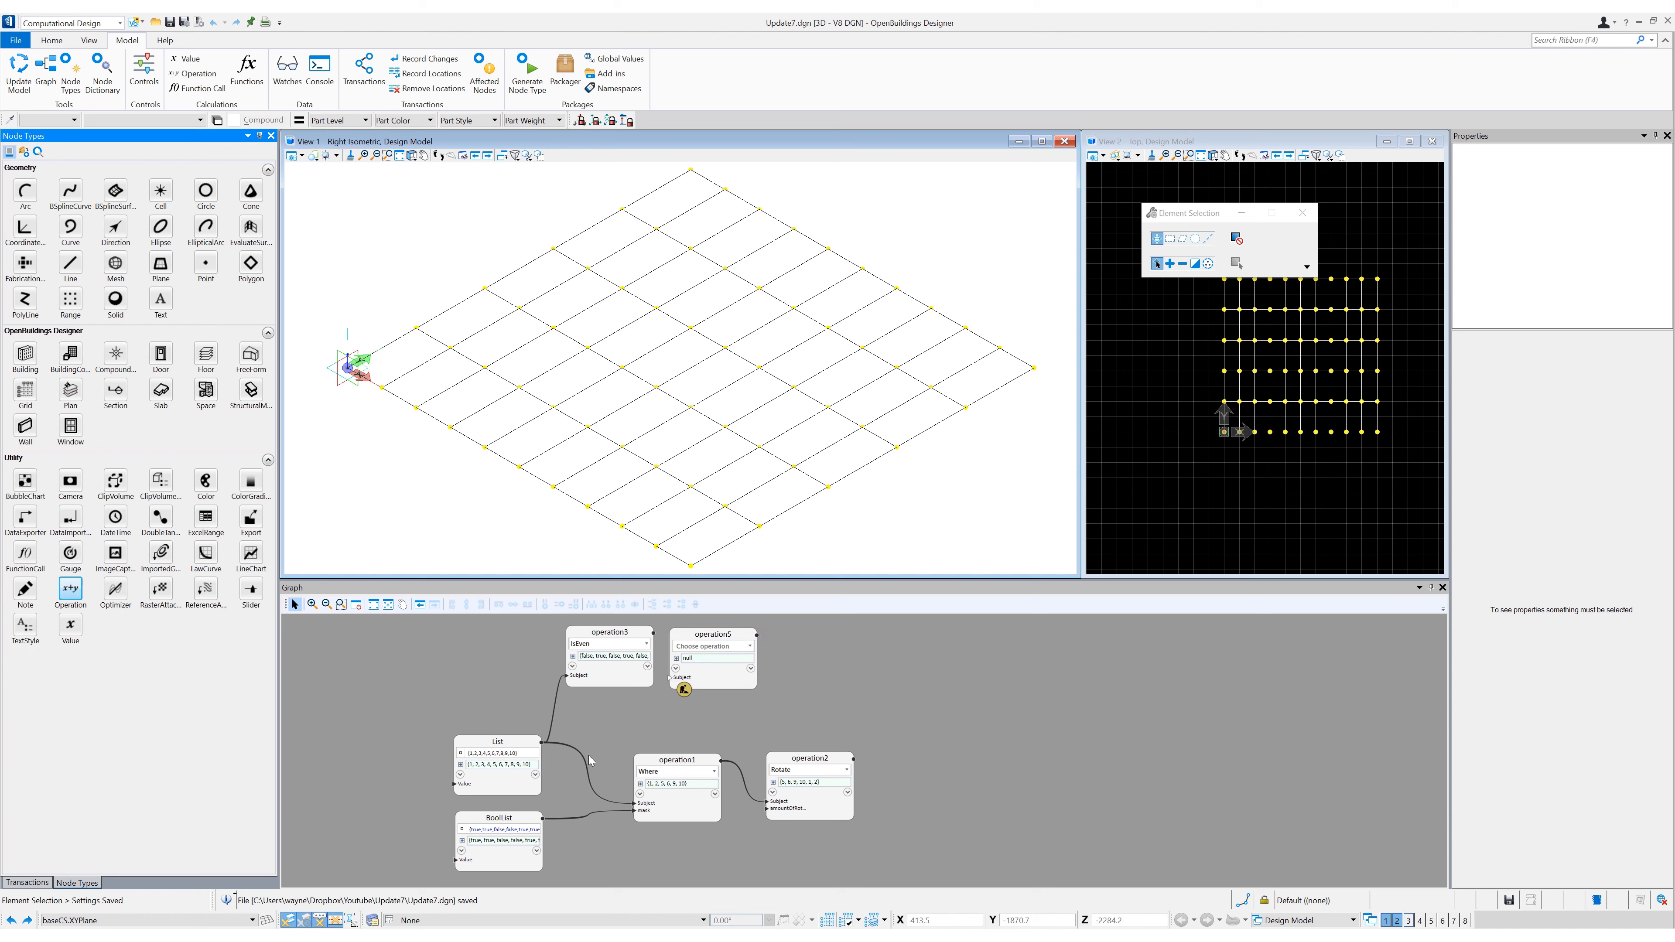
pyautogui.moveTo(541, 743); pyautogui.dragTo(671, 678)
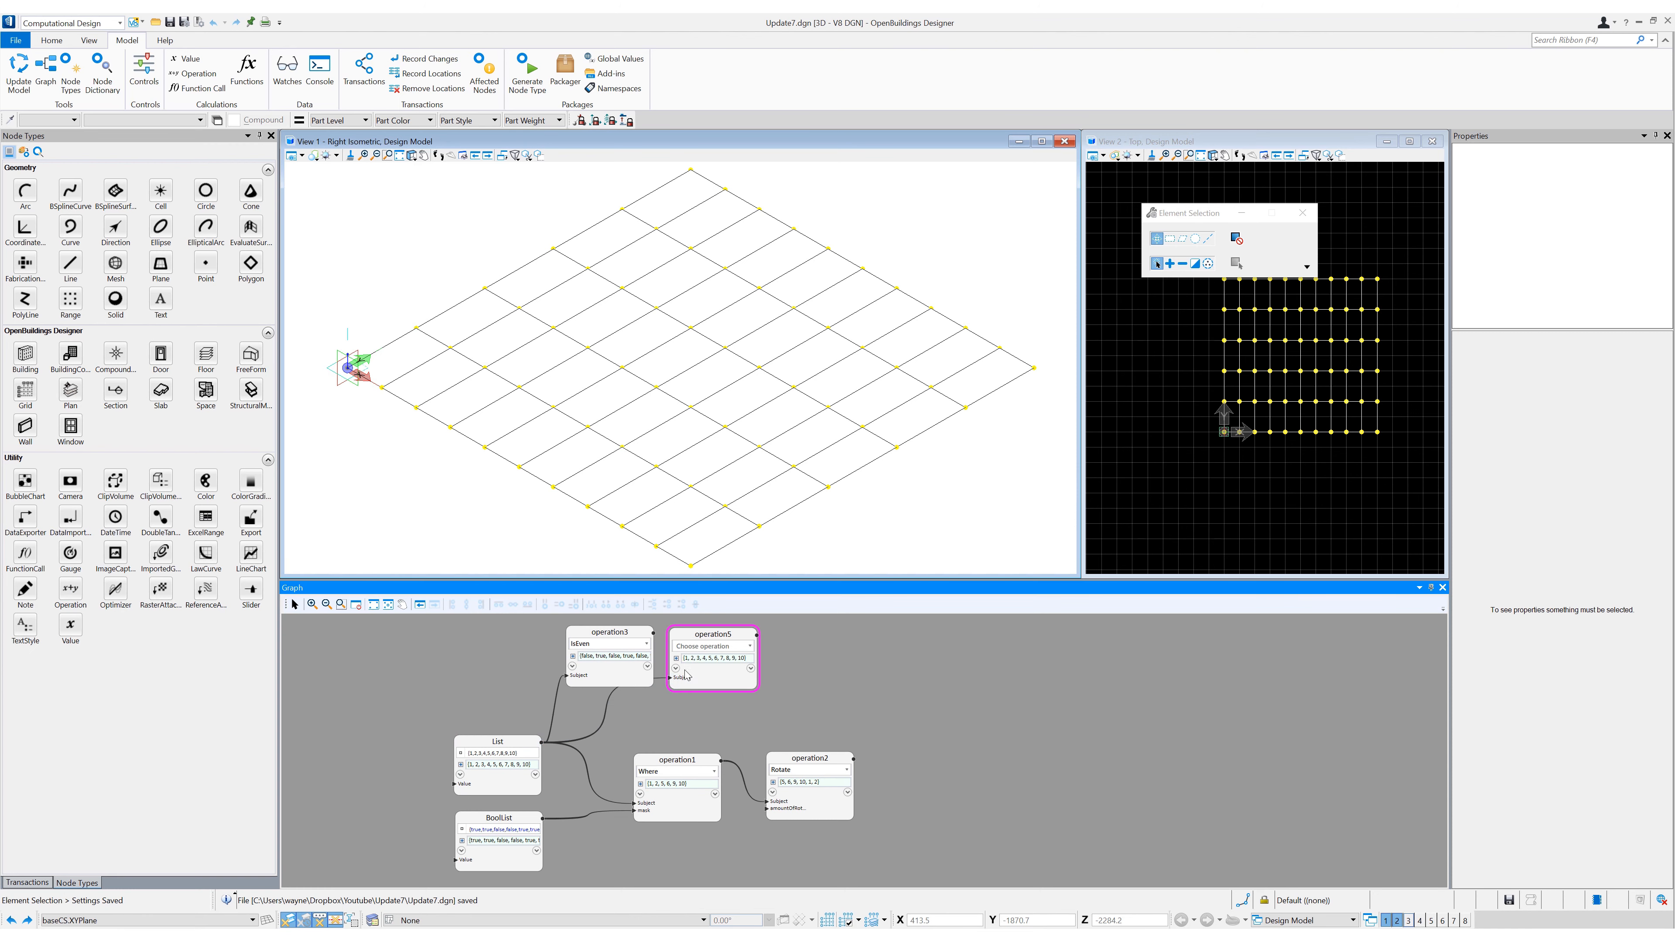
# - Set the node beside IsEven to Where and wire the IsEven result into its mask input
pyautogui.click(694, 649)
pyautogui.click(699, 717)
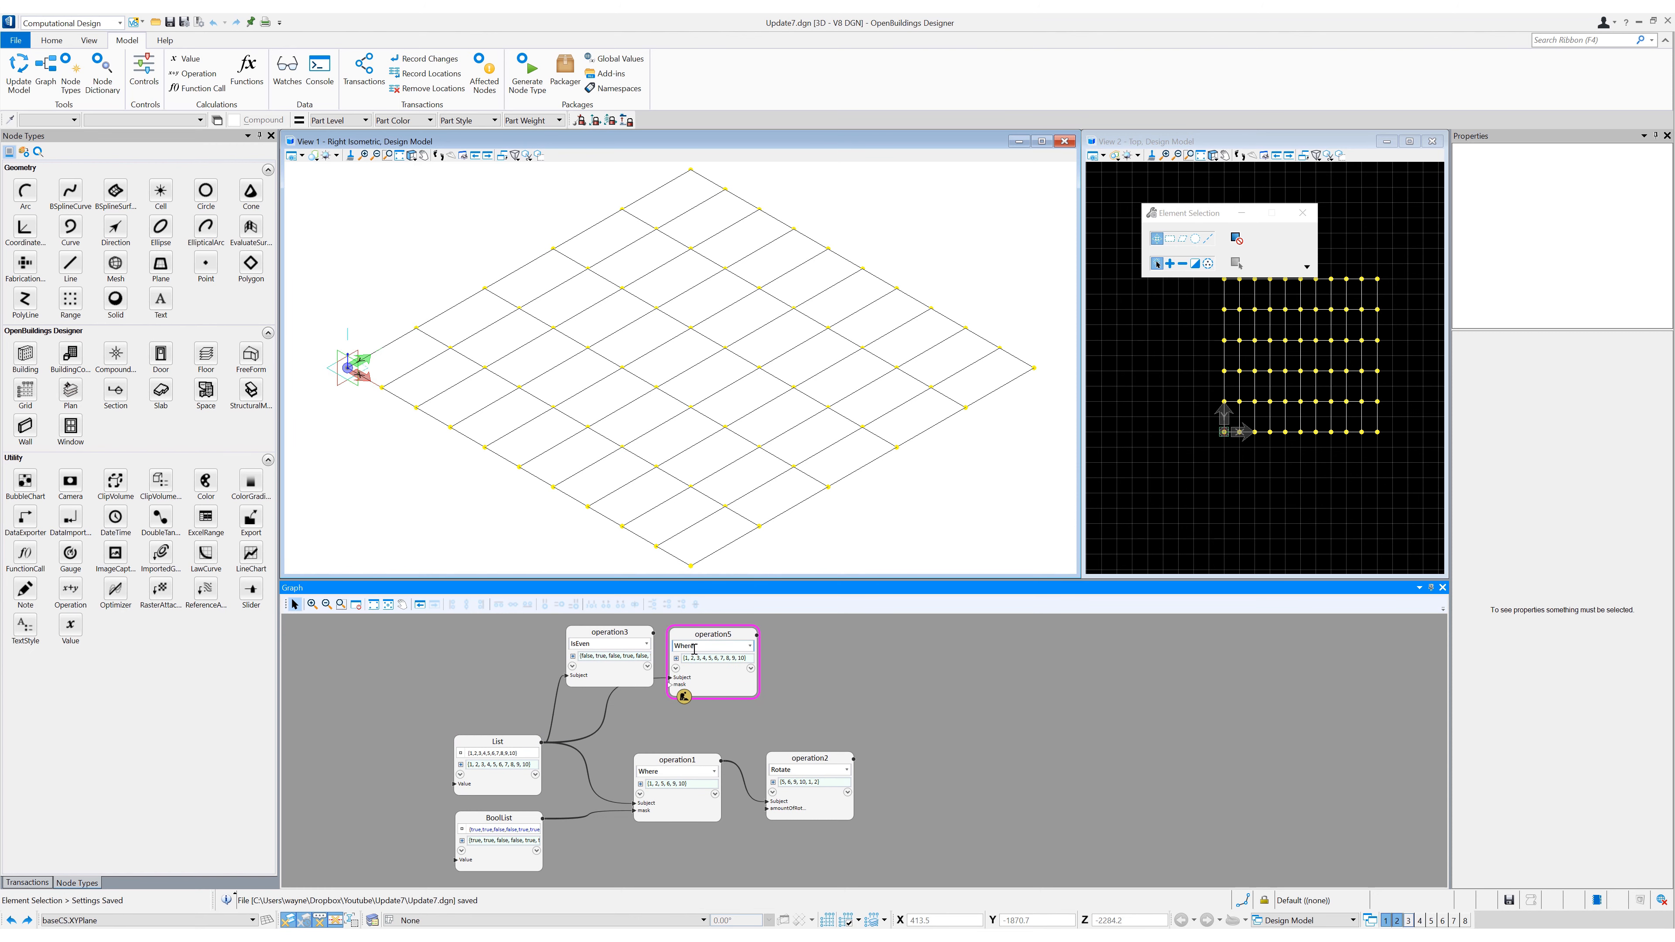
pyautogui.moveTo(651, 628); pyautogui.dragTo(670, 684)
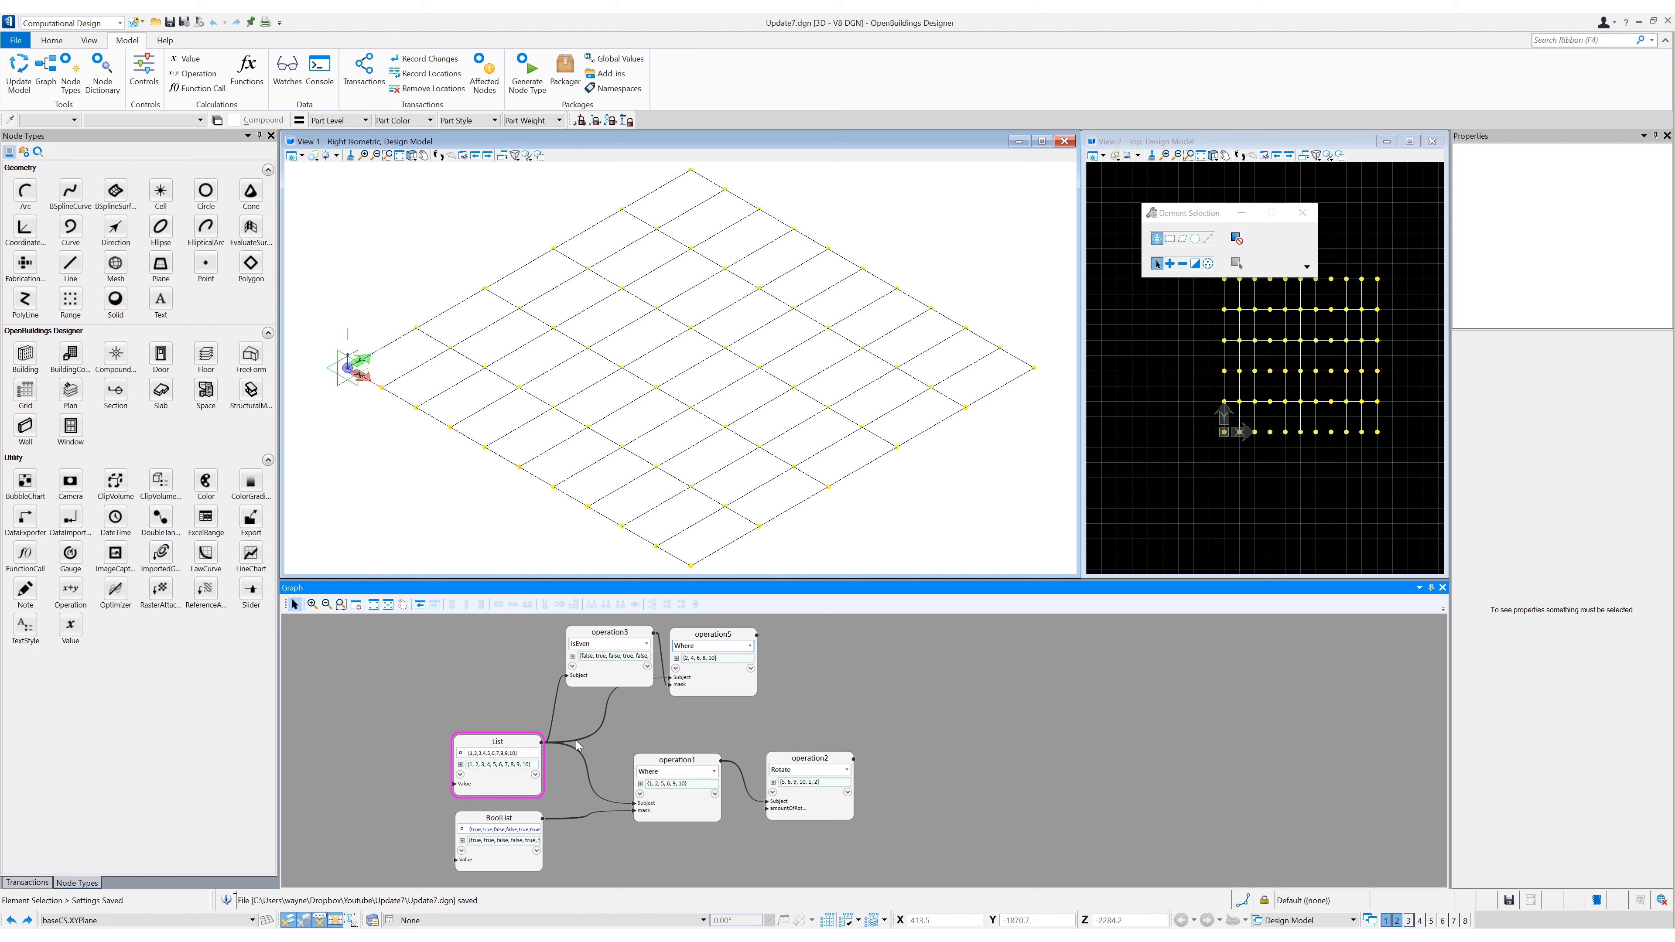
# - Add an Operation node after the polygon node, wire the polygons into its Subject input and set it to IsPlanar
pyautogui.moveTo(636, 848); pyautogui.dragTo(674, 784, button='middle')
pyautogui.scroll(-2, 674, 784)
pyautogui.moveTo(835, 871); pyautogui.dragTo(687, 812, button='middle')
pyautogui.scroll(1, 716, 751)
pyautogui.moveTo(72, 589); pyautogui.dragTo(713, 735)
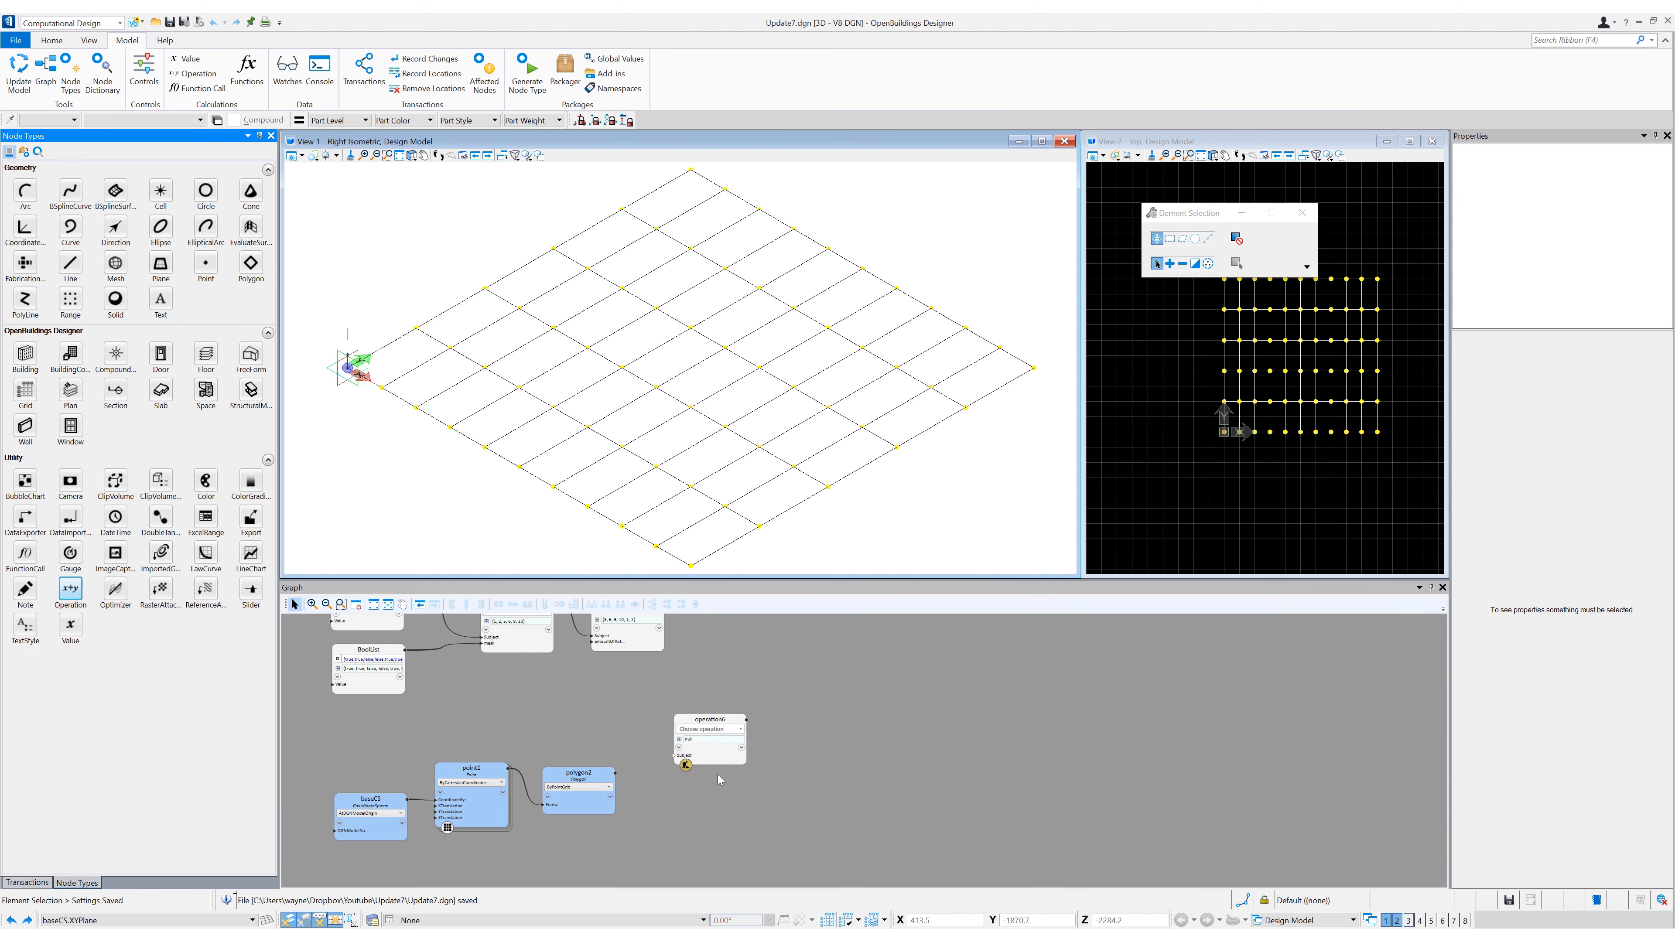
pyautogui.moveTo(615, 773); pyautogui.dragTo(675, 755)
pyautogui.click(704, 729)
pyautogui.write('ispl')
pyautogui.press('Return')
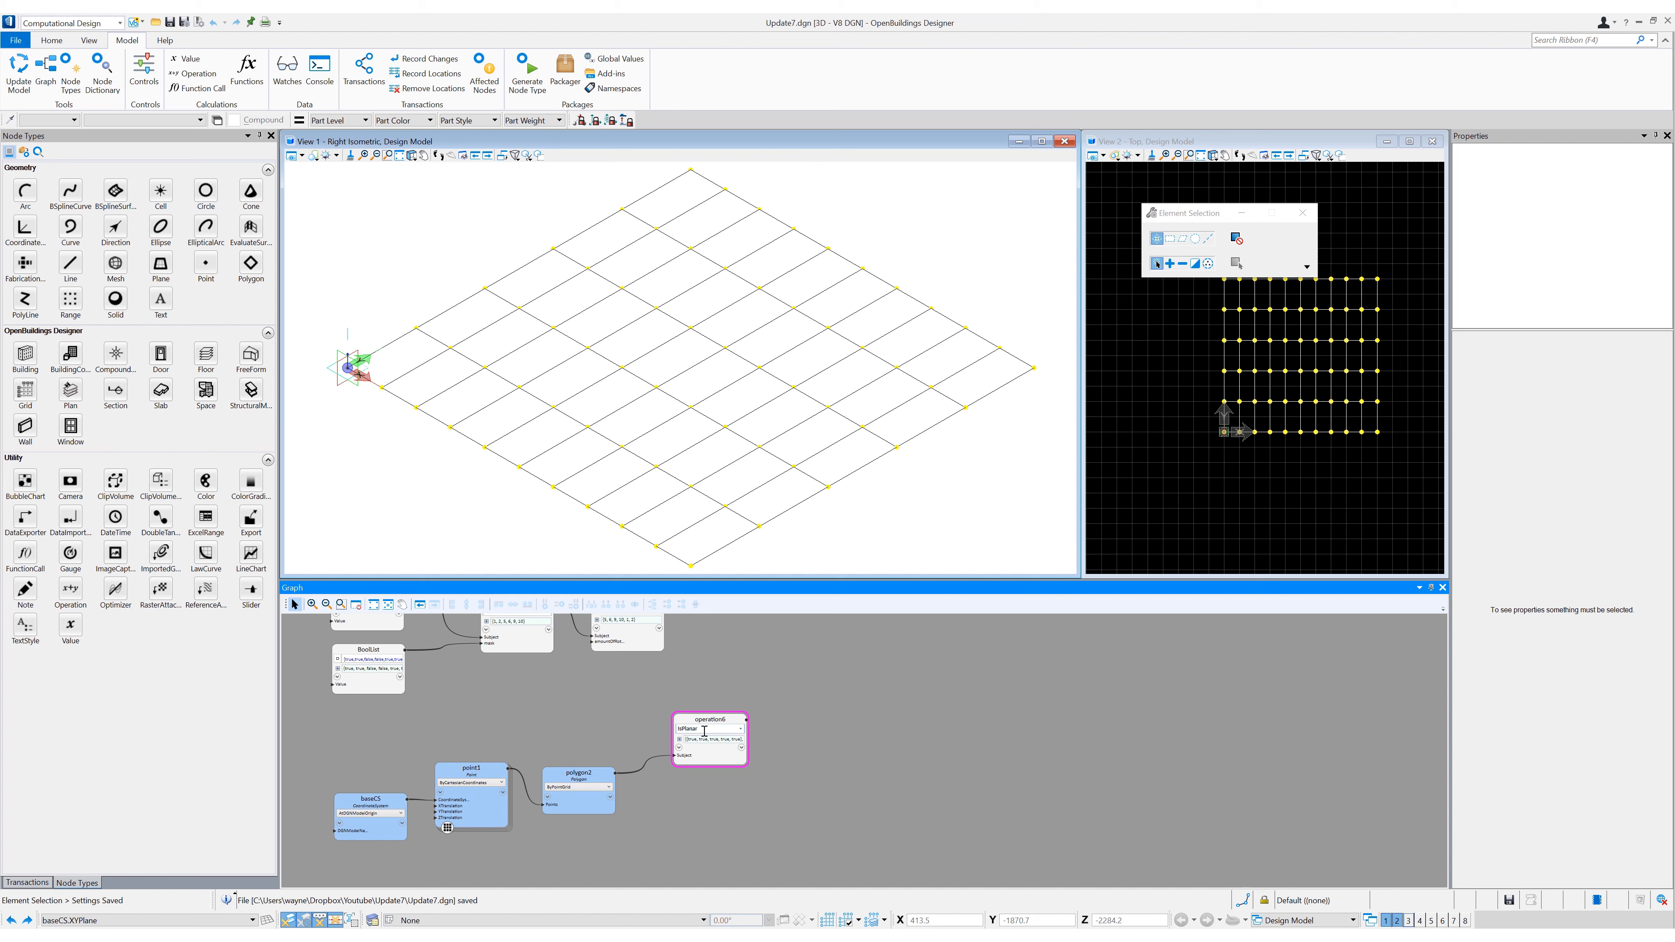
# - Add a Value node fed by the IsPlanar operation and expand its nested list
pyautogui.click(70, 627)
pyautogui.click(823, 706)
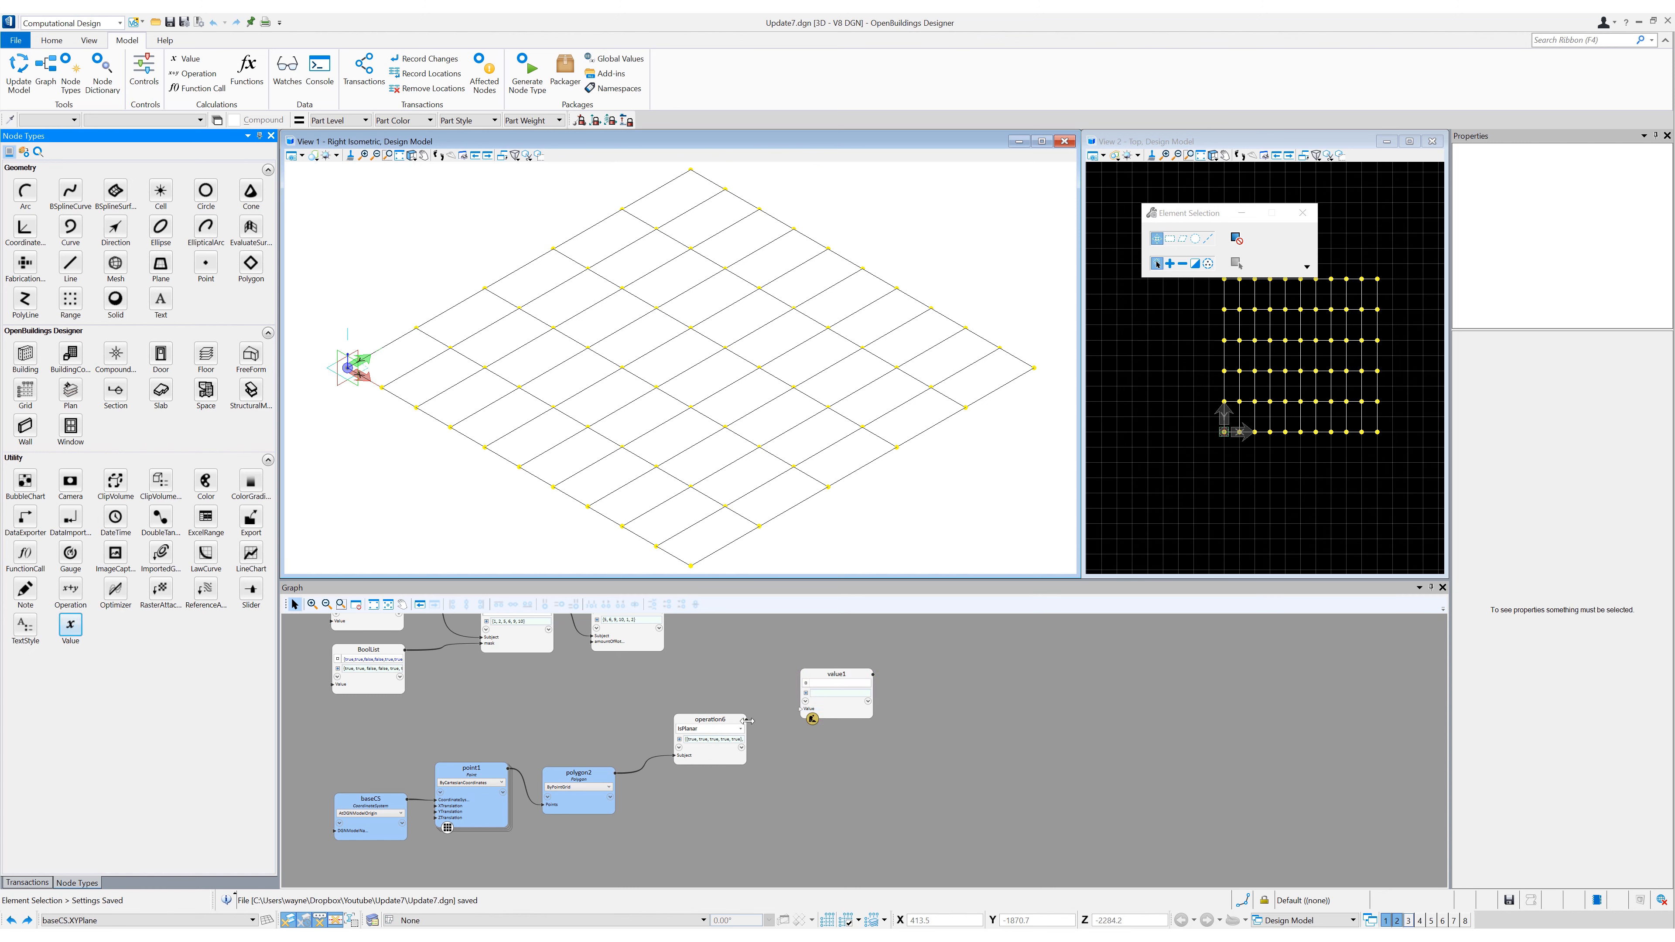
pyautogui.moveTo(747, 720); pyautogui.dragTo(803, 712)
pyautogui.click(806, 692)
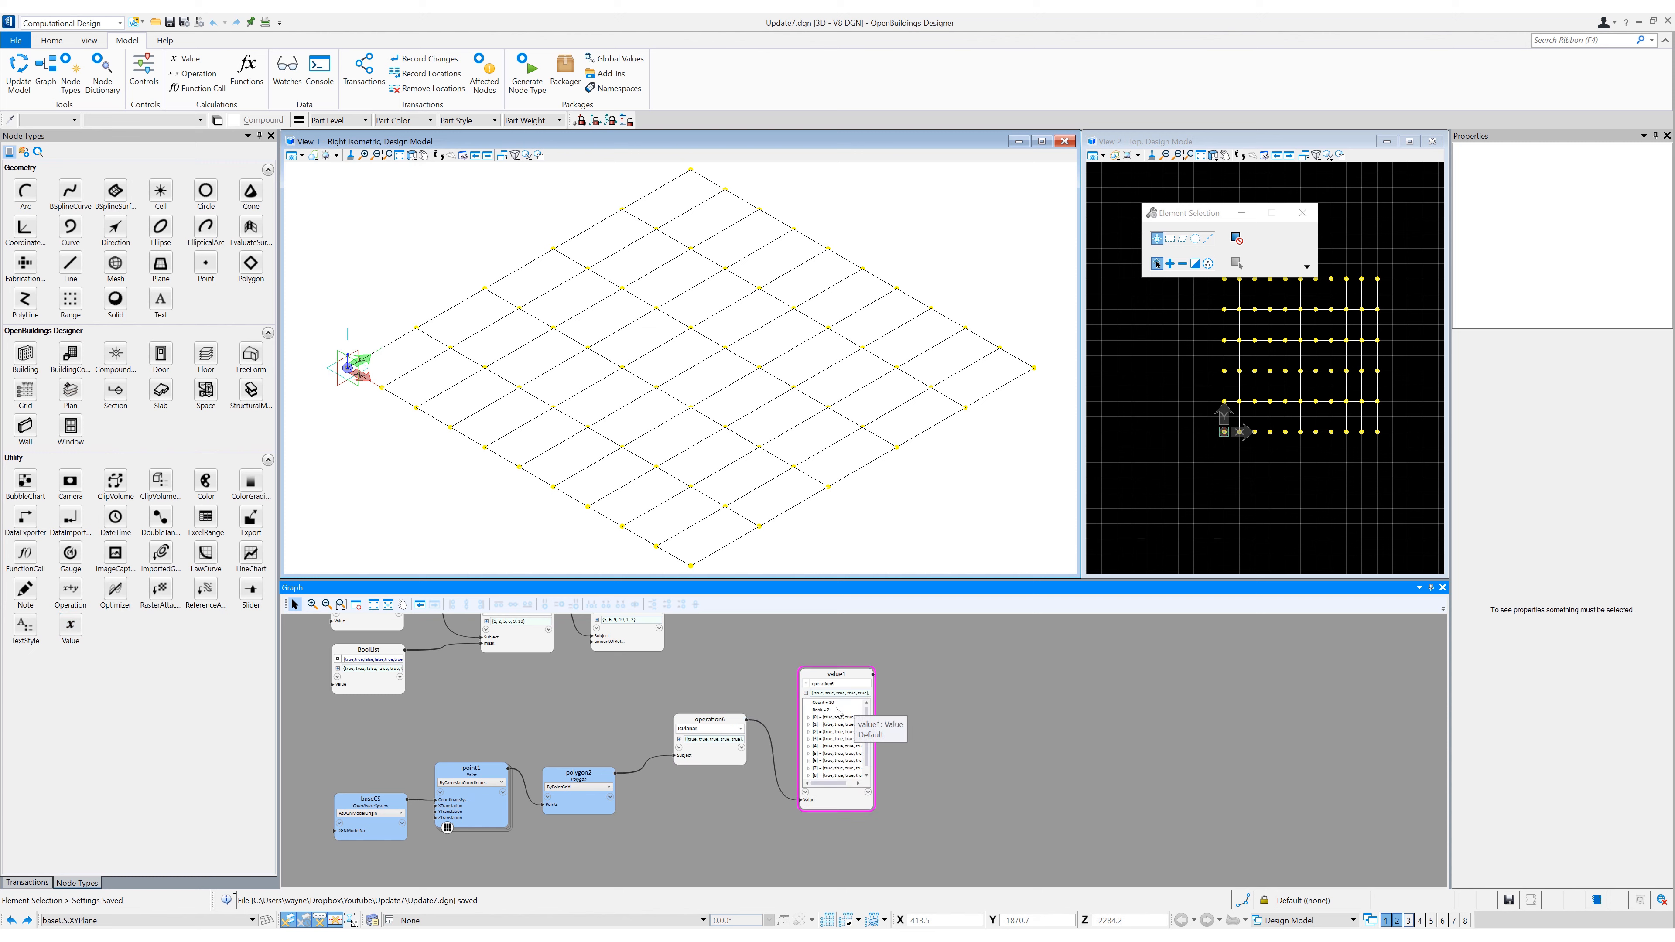
pyautogui.doubleClick(839, 718)
pyautogui.doubleClick(840, 721)
pyautogui.click(749, 857)
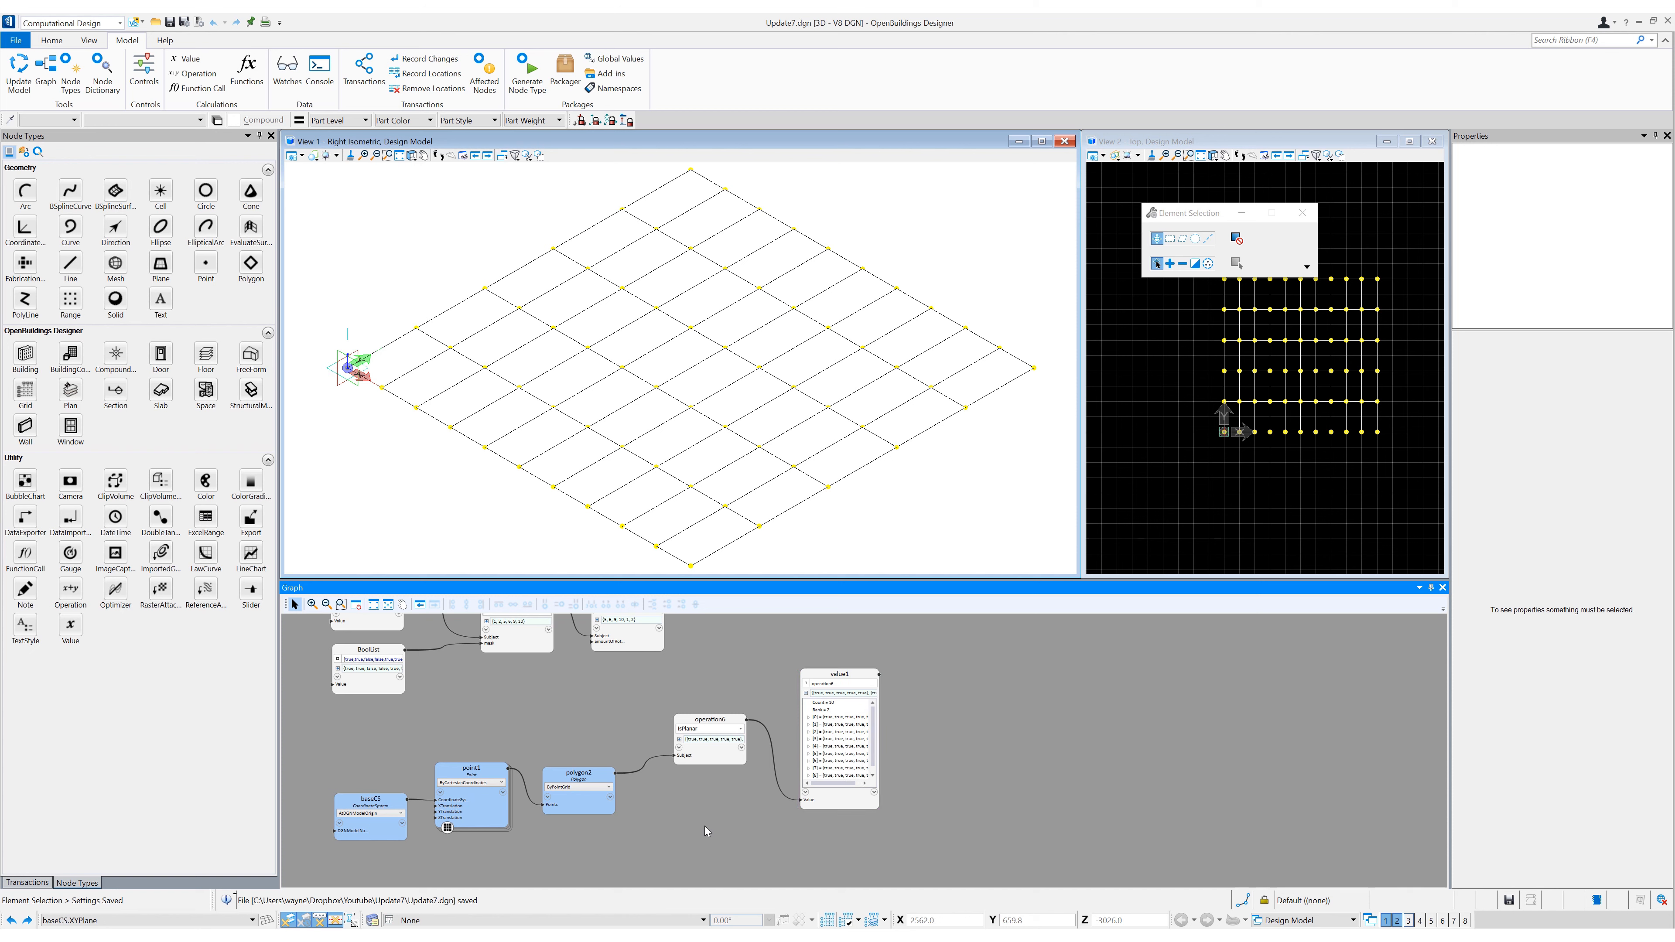
# - Add an Operation node below the IsPlanar node, feed it the IsPlanar results and set it to Transpose
pyautogui.click(70, 588)
pyautogui.moveTo(1007, 842); pyautogui.dragTo(943, 798, button='middle')
pyautogui.moveTo(682, 677); pyautogui.dragTo(671, 818)
pyautogui.click(707, 795)
pyautogui.write('tran')
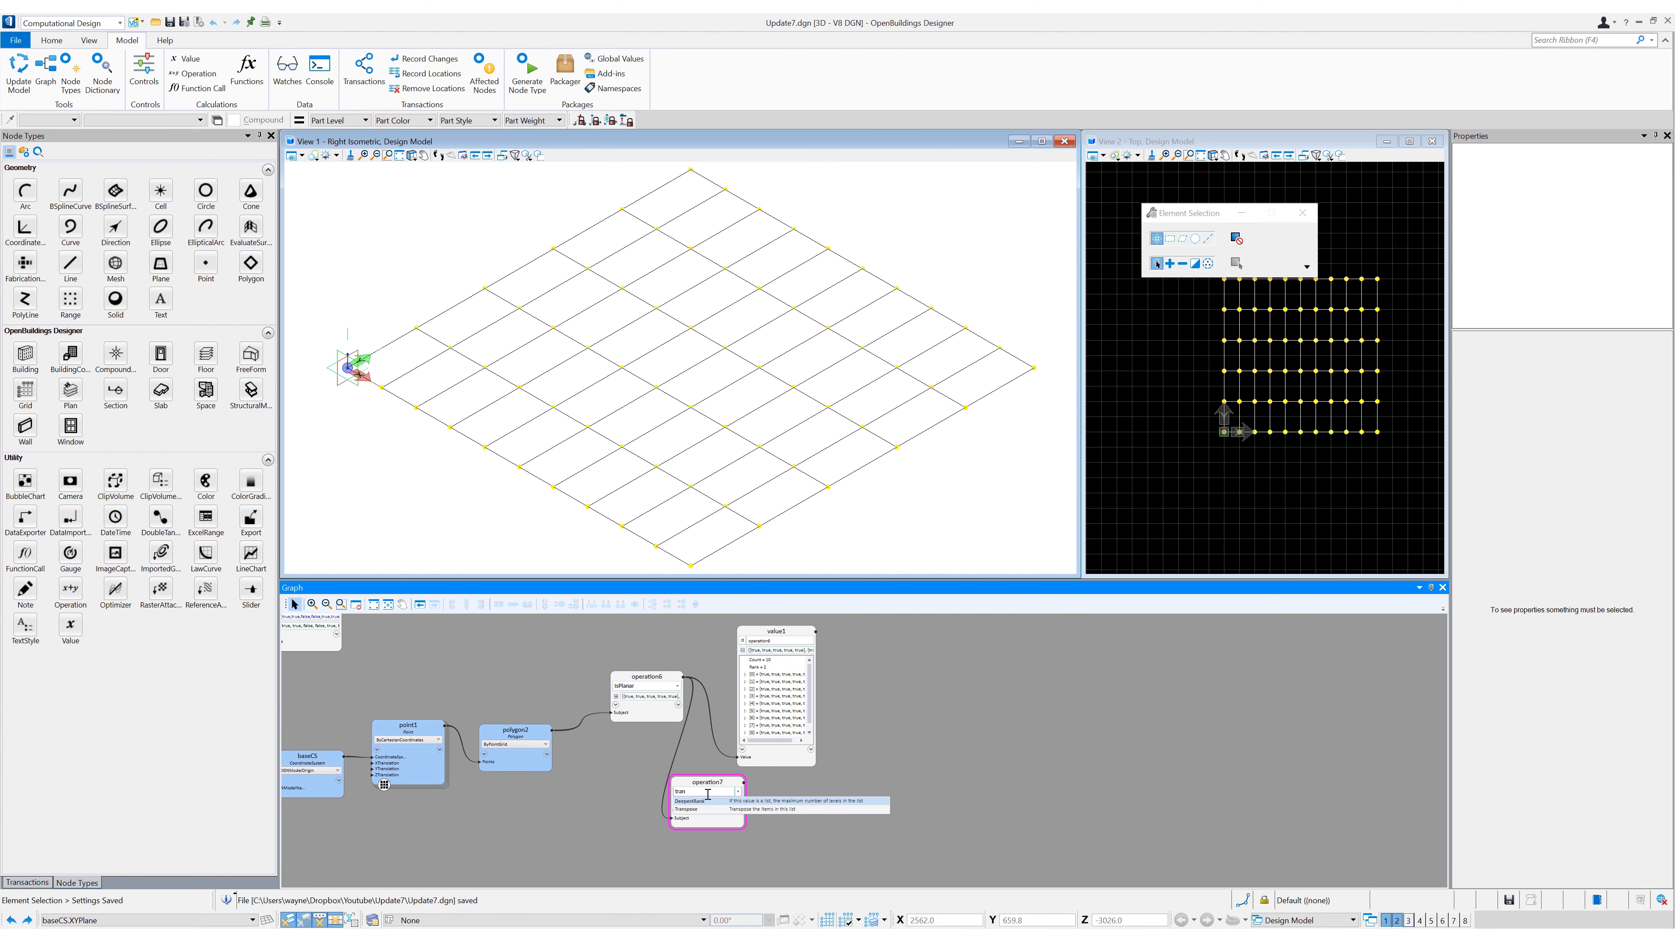
pyautogui.click(725, 809)
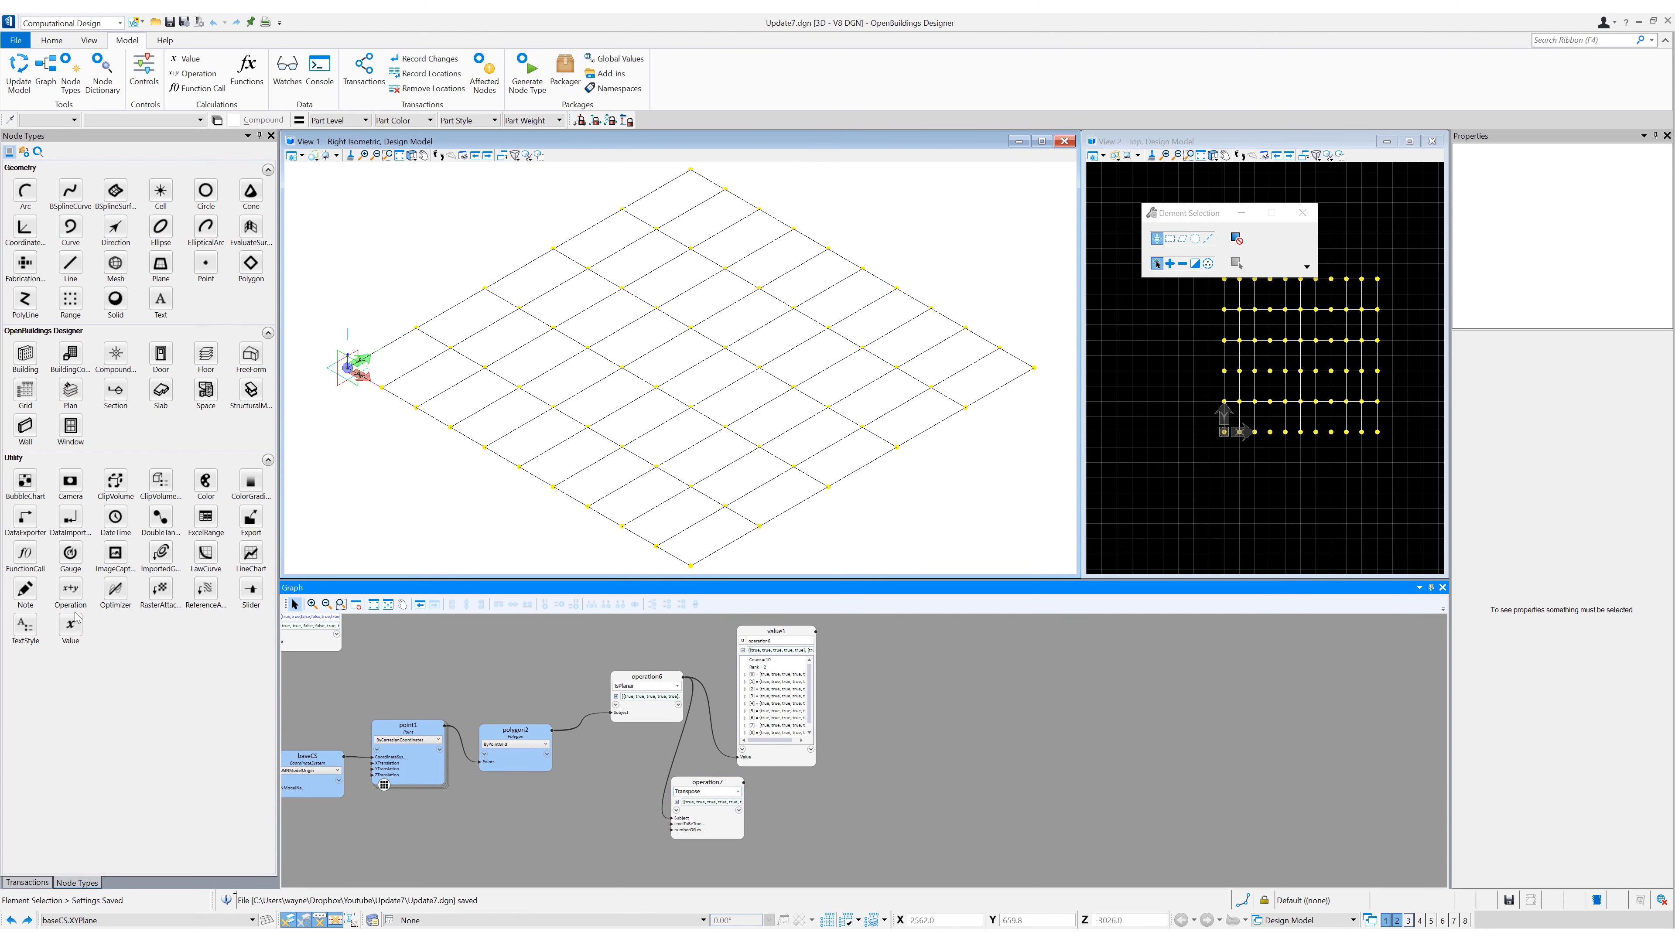
# - Add a Value node fed by the Transpose operation and inspect the transposed list
pyautogui.moveTo(808, 813); pyautogui.dragTo(808, 813)
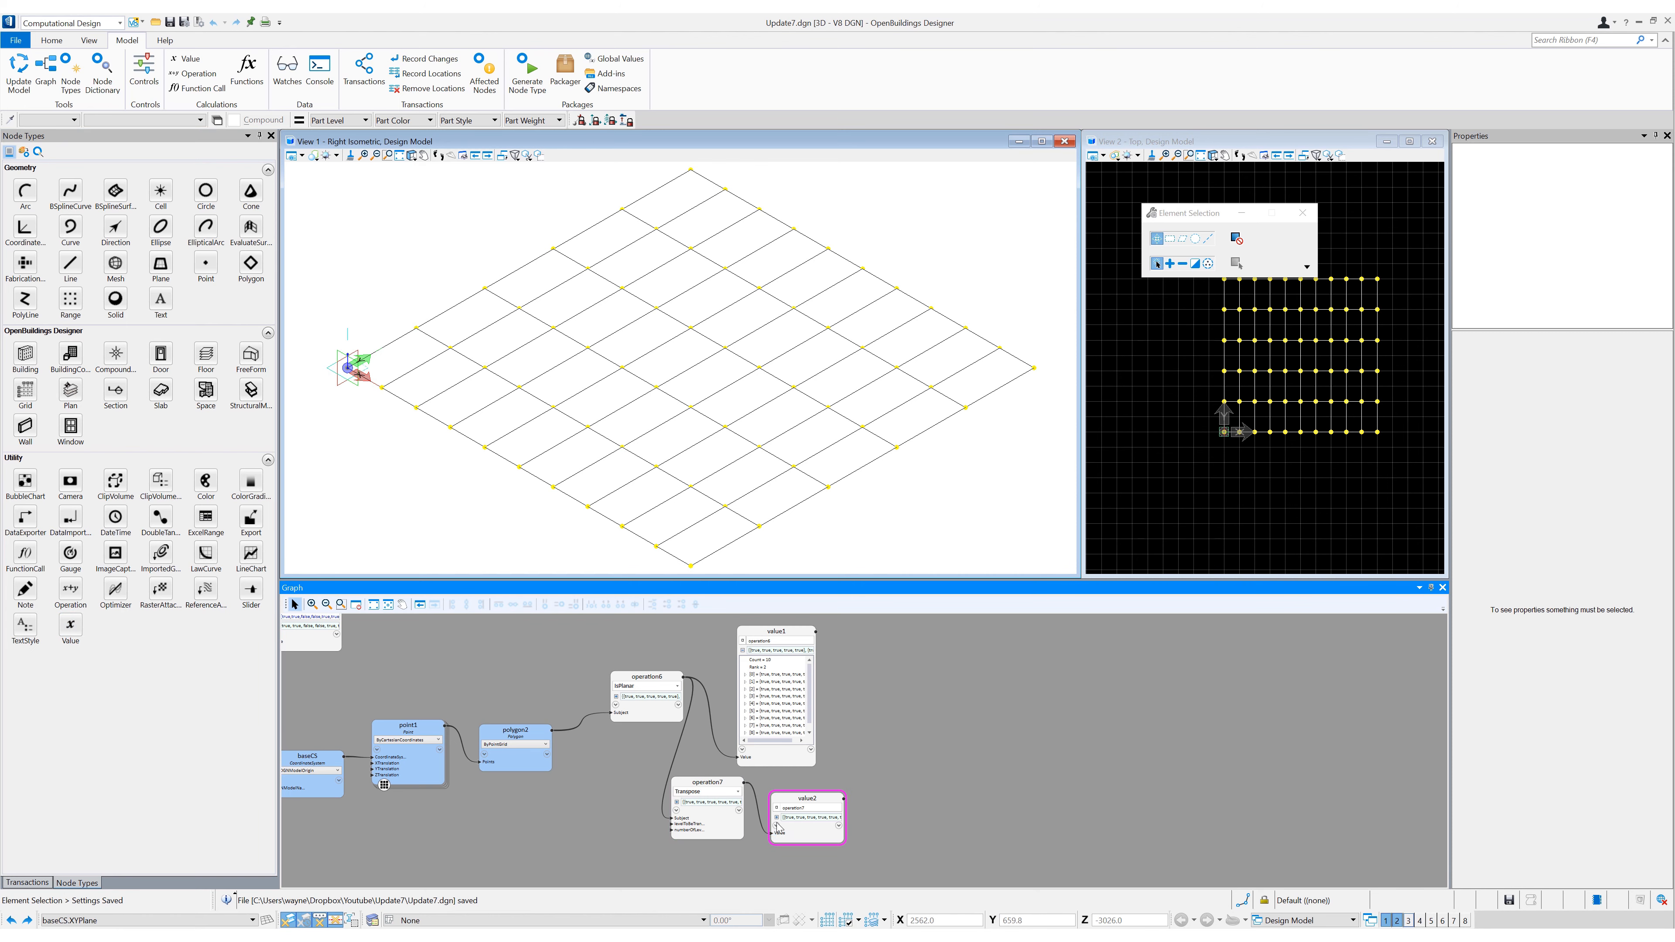
pyautogui.click(779, 842)
pyautogui.scroll(-1, 863, 839)
pyautogui.moveTo(863, 839); pyautogui.dragTo(863, 779, button='middle')
pyautogui.scroll(3, 861, 763)
pyautogui.click(721, 737)
# - Add an Operation node below the Transpose node, feed it the IsPlanar results and set it to Flatten
pyautogui.scroll(-2, 886, 766)
pyautogui.moveTo(70, 588); pyautogui.dragTo(707, 806)
pyautogui.moveTo(705, 785); pyautogui.dragTo(713, 751, button='middle')
pyautogui.click(712, 646)
pyautogui.click(708, 795)
pyautogui.click(722, 768)
pyautogui.click(732, 792)
# - Add a Value node fed by the Flatten operation and inspect the flattened list
pyautogui.moveTo(80, 631); pyautogui.dragTo(808, 821)
pyautogui.moveTo(775, 760); pyautogui.dragTo(809, 816)
pyautogui.click(811, 799)
pyautogui.click(810, 799)
pyautogui.click(812, 674)
# - Add an Operation node fed by the polygon grid, set it to Area and expand its results
pyautogui.scroll(-2, 651, 711)
pyautogui.moveTo(651, 712); pyautogui.dragTo(682, 768, button='middle')
pyautogui.moveTo(70, 590); pyautogui.dragTo(642, 769)
pyautogui.moveTo(637, 682); pyautogui.dragTo(641, 791)
pyautogui.scroll(3, 671, 776)
pyautogui.write('area')
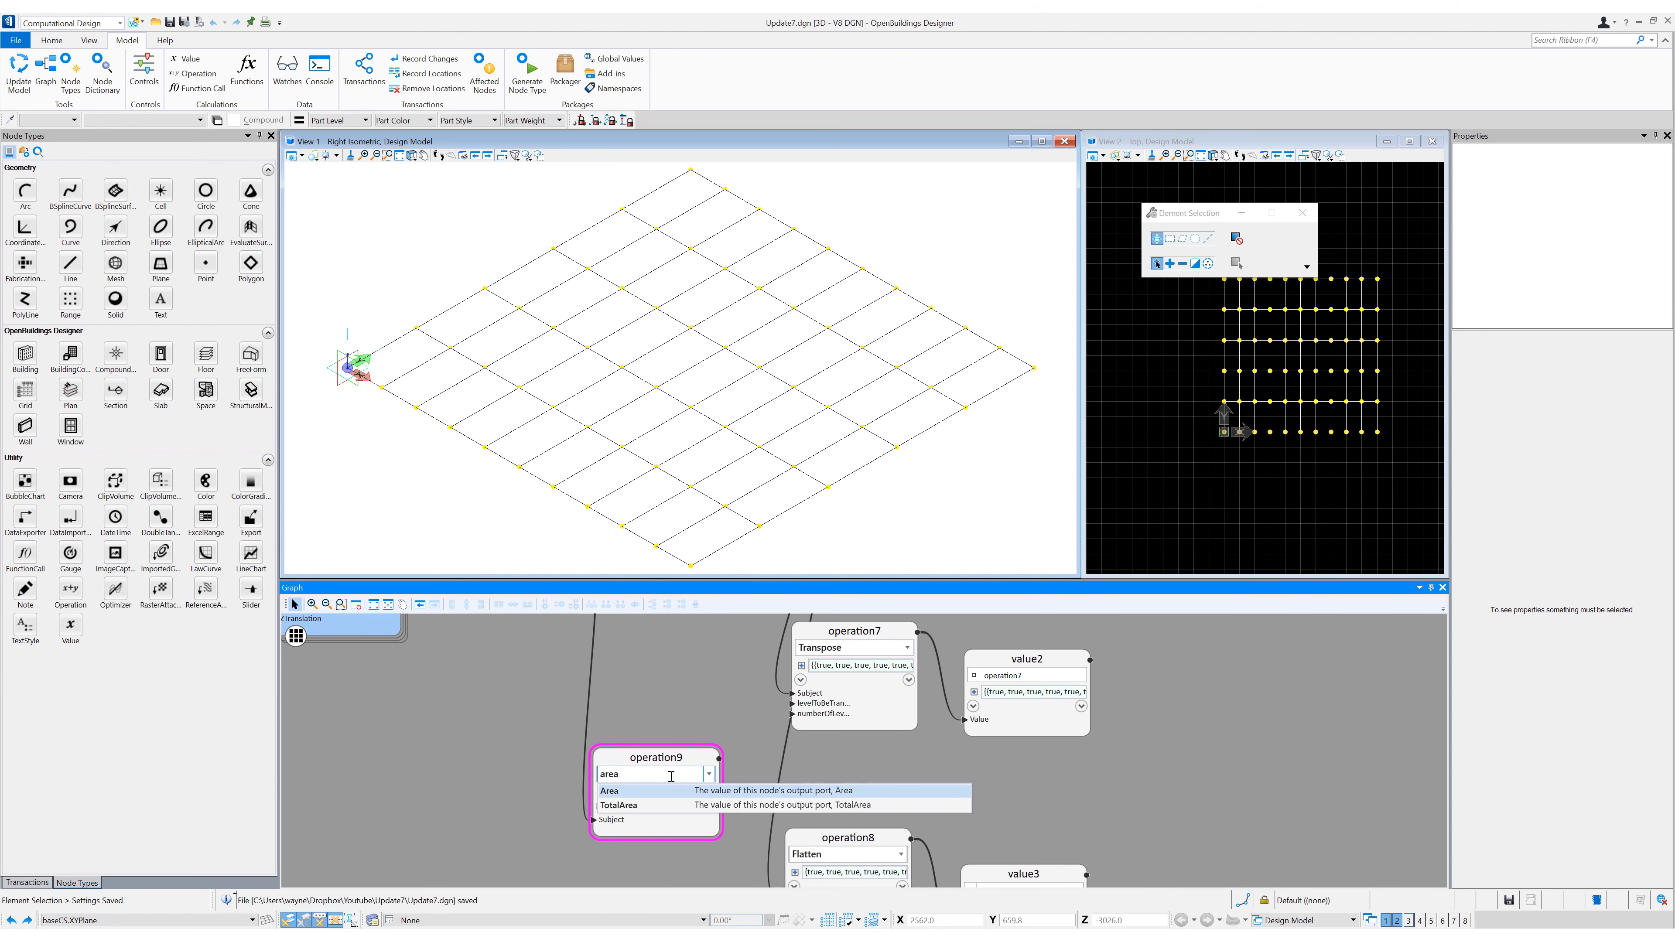
pyautogui.press('Return')
pyautogui.moveTo(779, 774); pyautogui.dragTo(759, 703, button='middle')
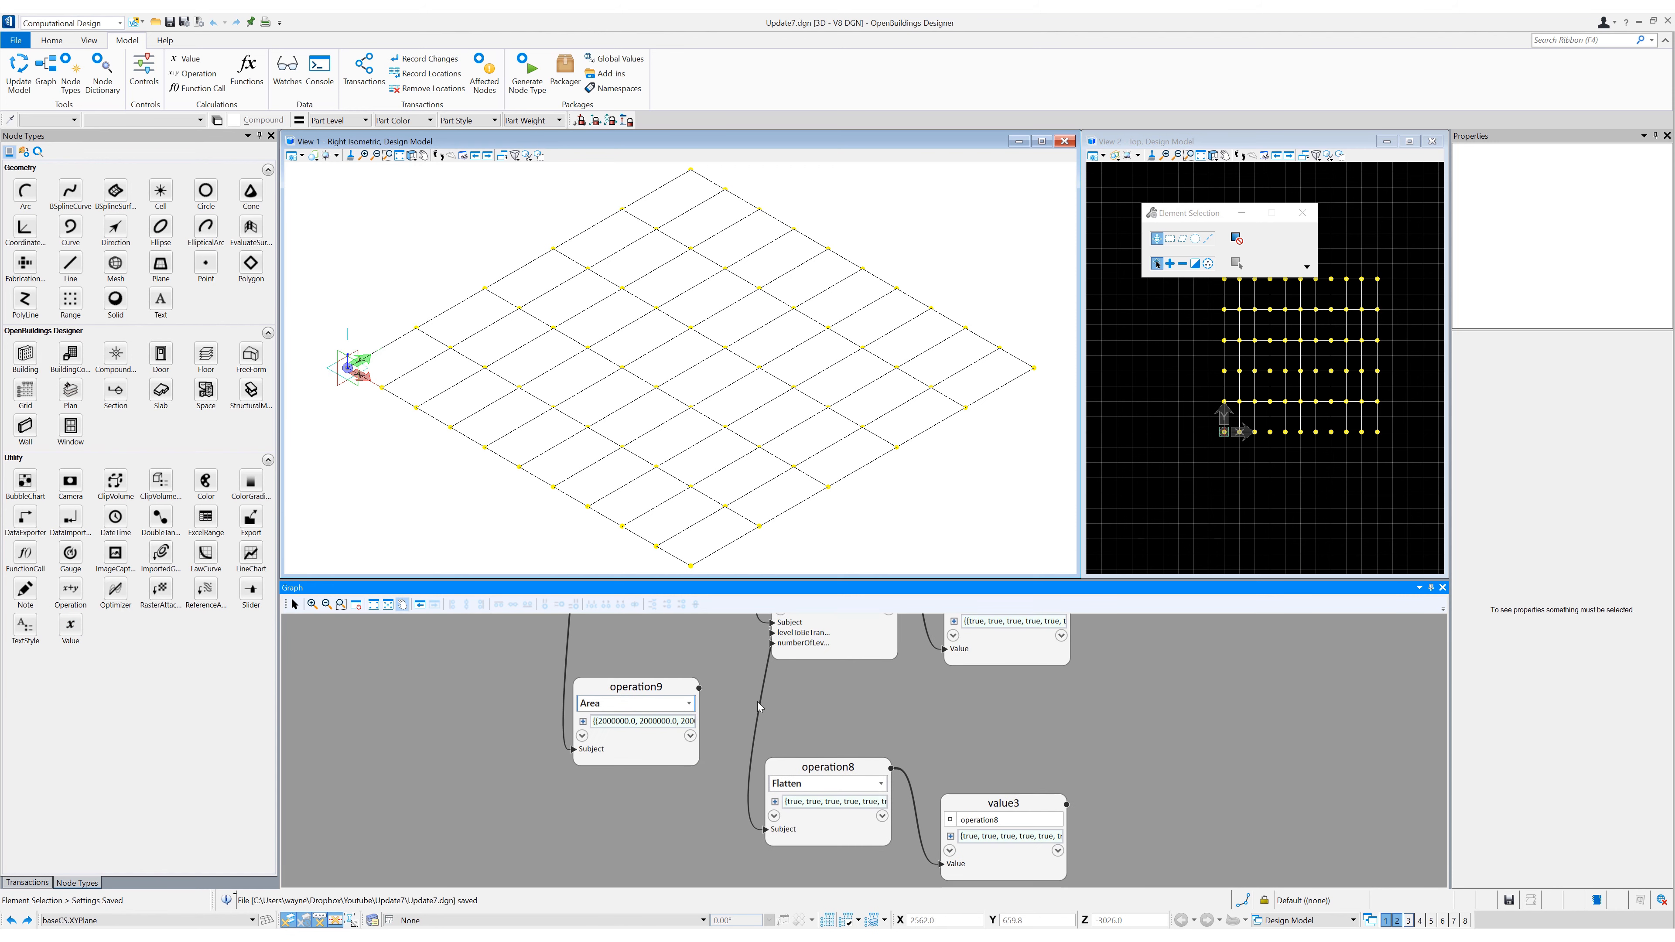
pyautogui.click(583, 722)
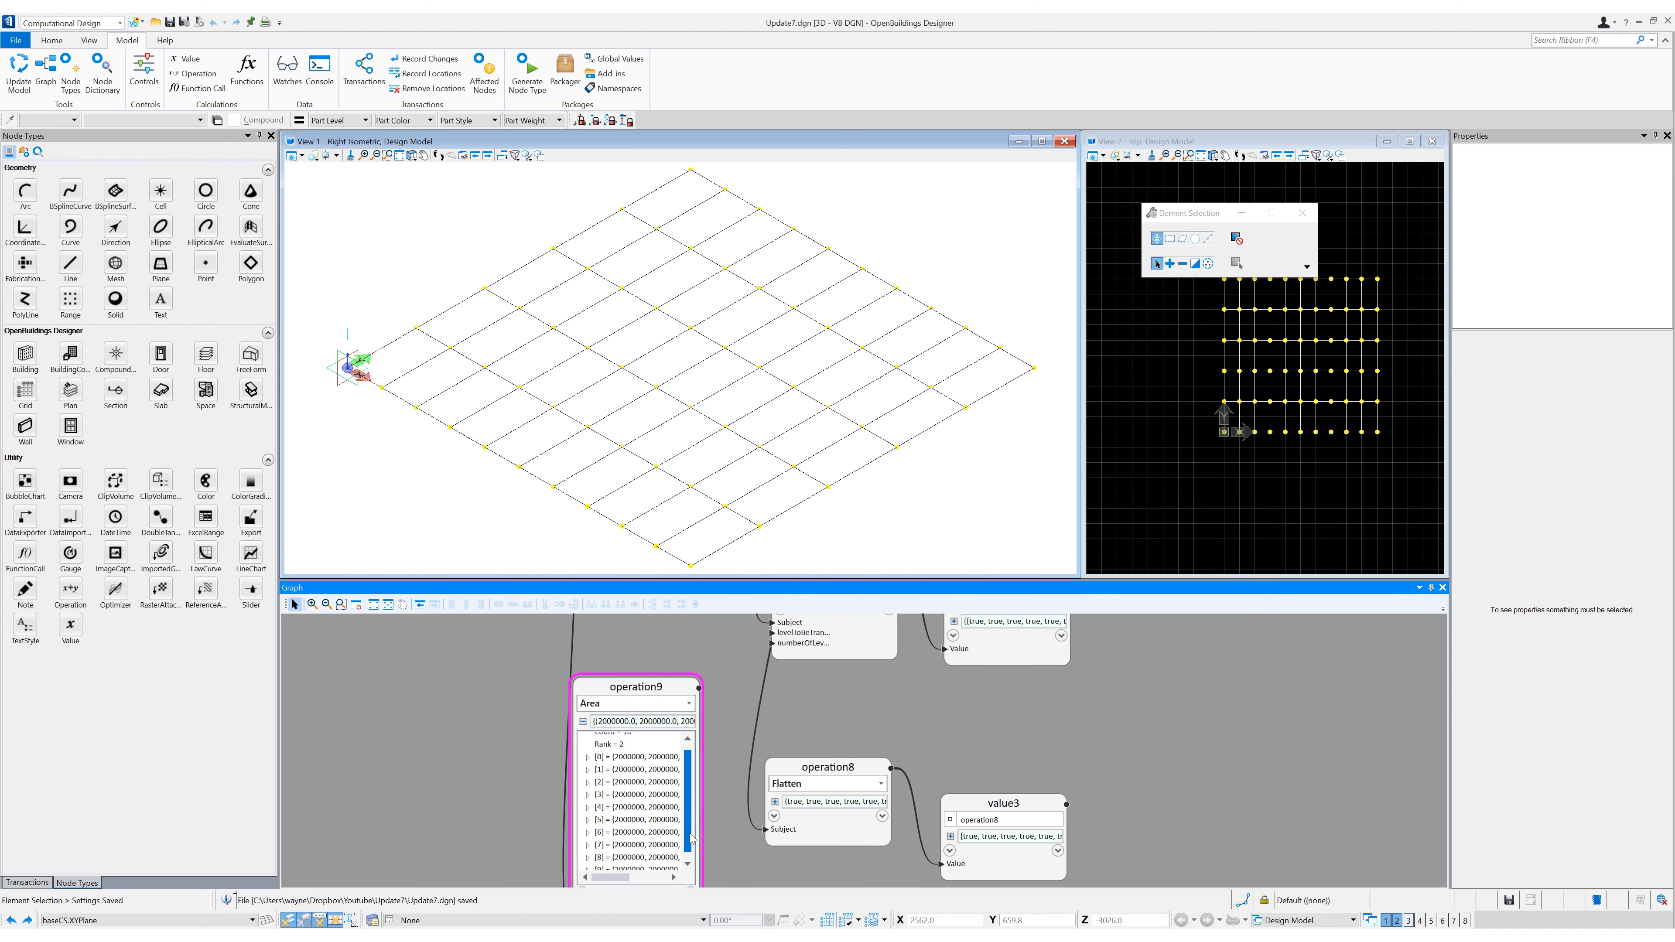
# - Switch the Area operation to TotalArea and browse the other operations available for the polygon grid
pyautogui.write('TotalArea')
pyautogui.press('Return')
pyautogui.moveTo(755, 686); pyautogui.dragTo(811, 728, button='middle')
pyautogui.scroll(-3, 775, 692)
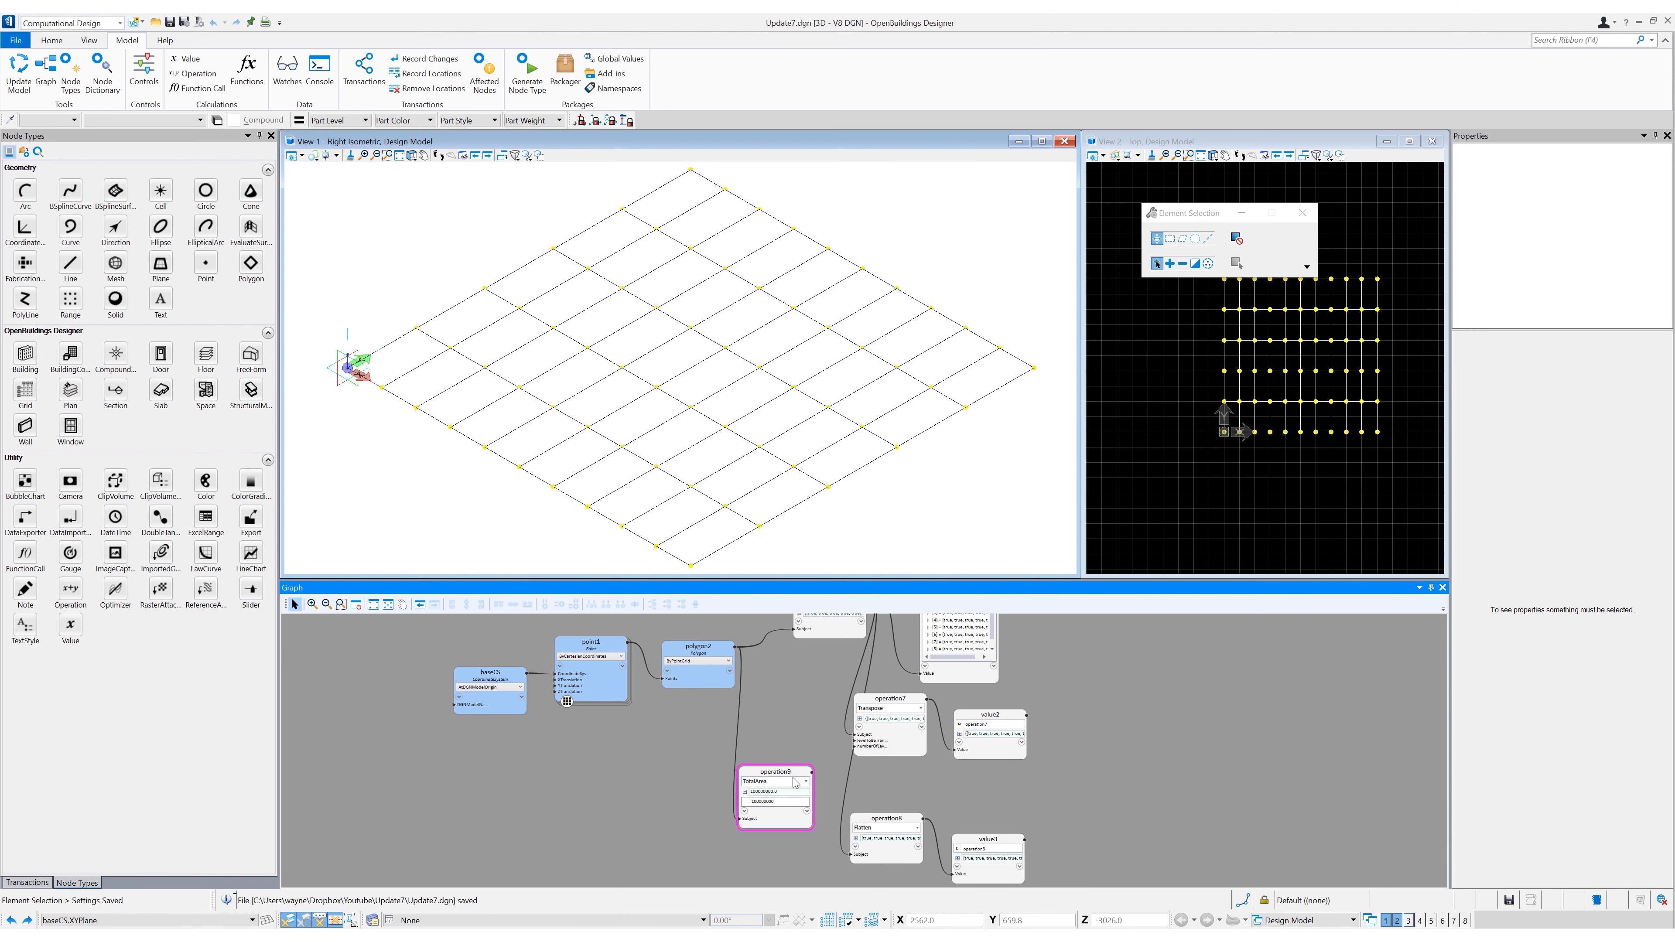
pyautogui.click(808, 782)
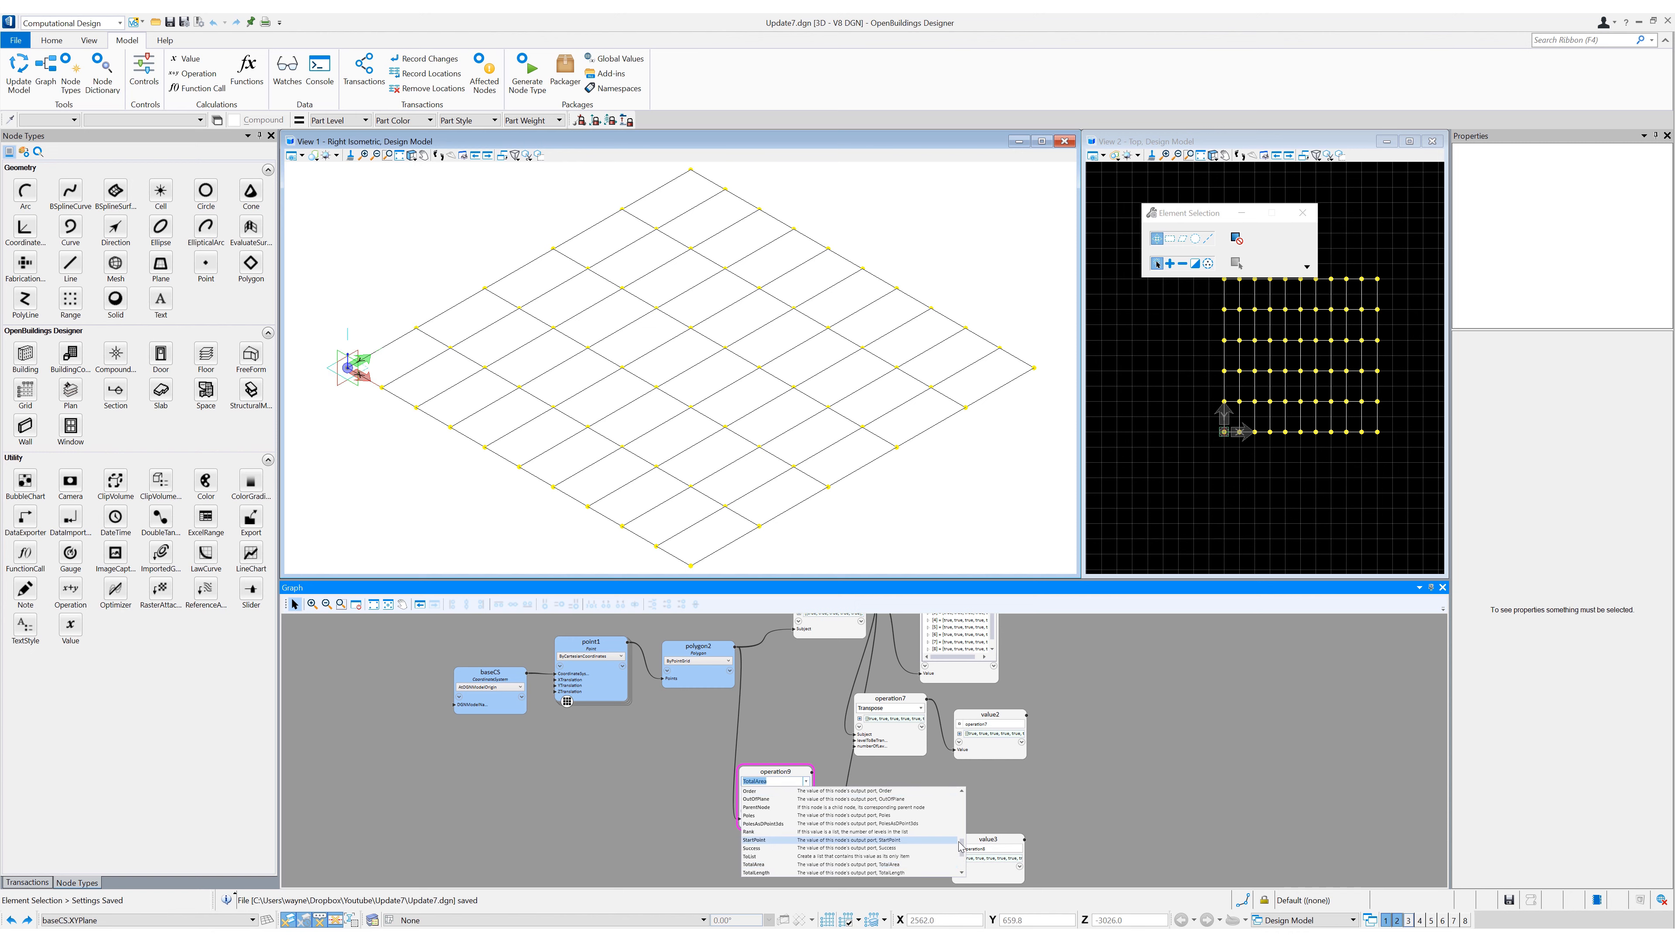
pyautogui.moveTo(963, 850); pyautogui.dragTo(957, 800)
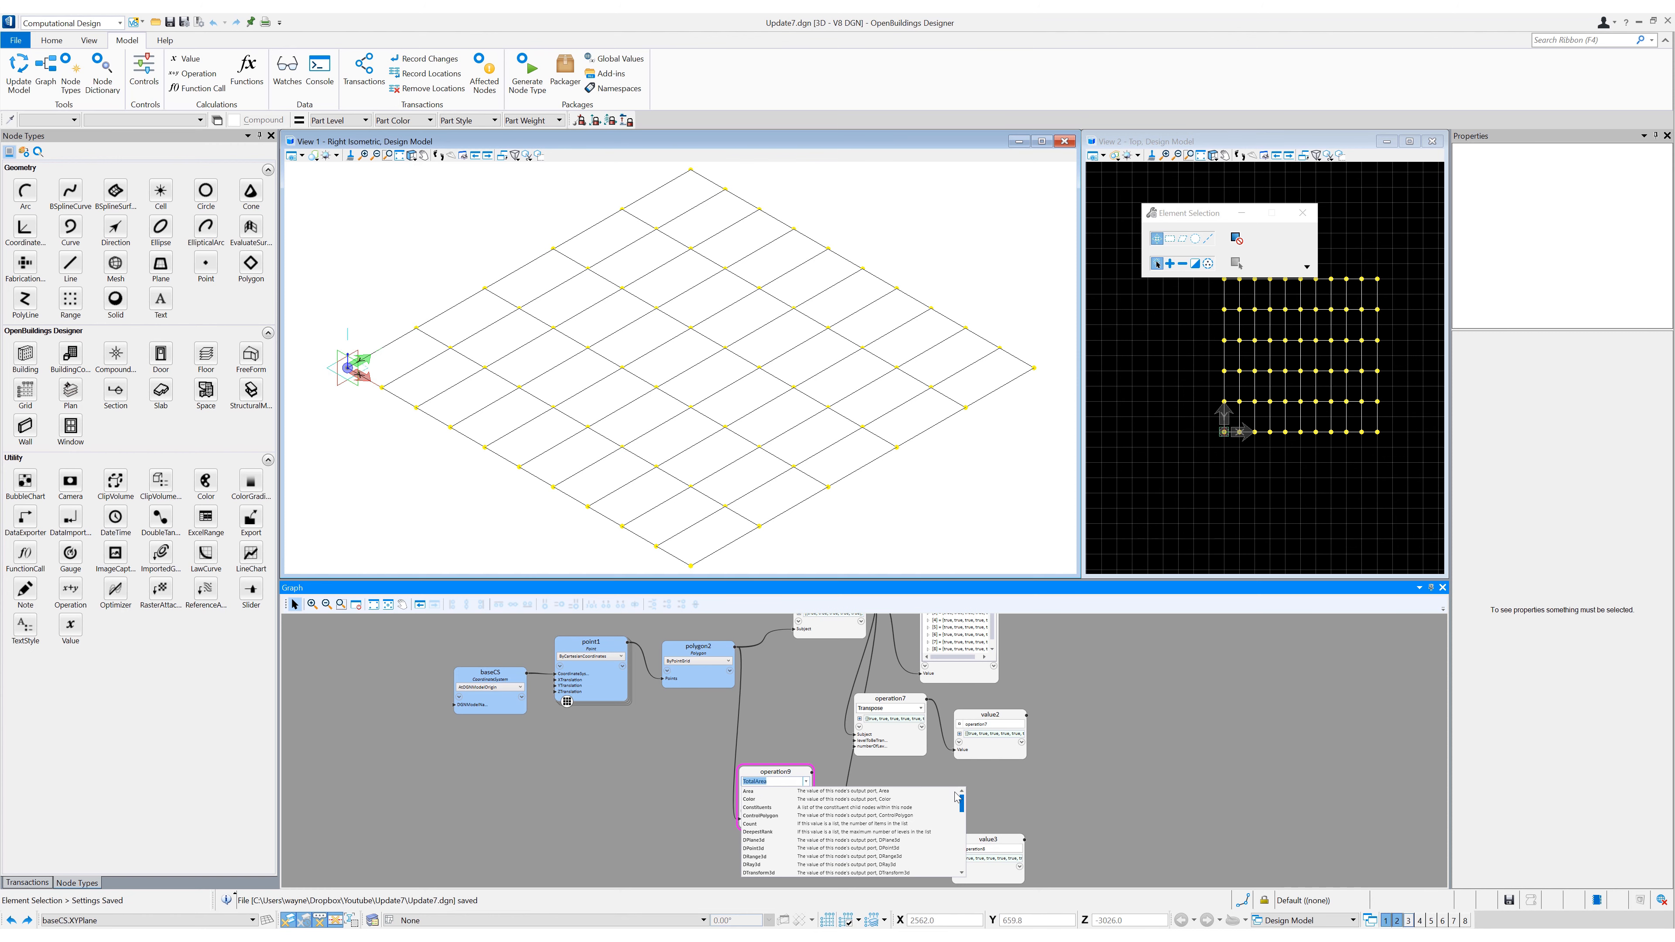
pyautogui.click(765, 719)
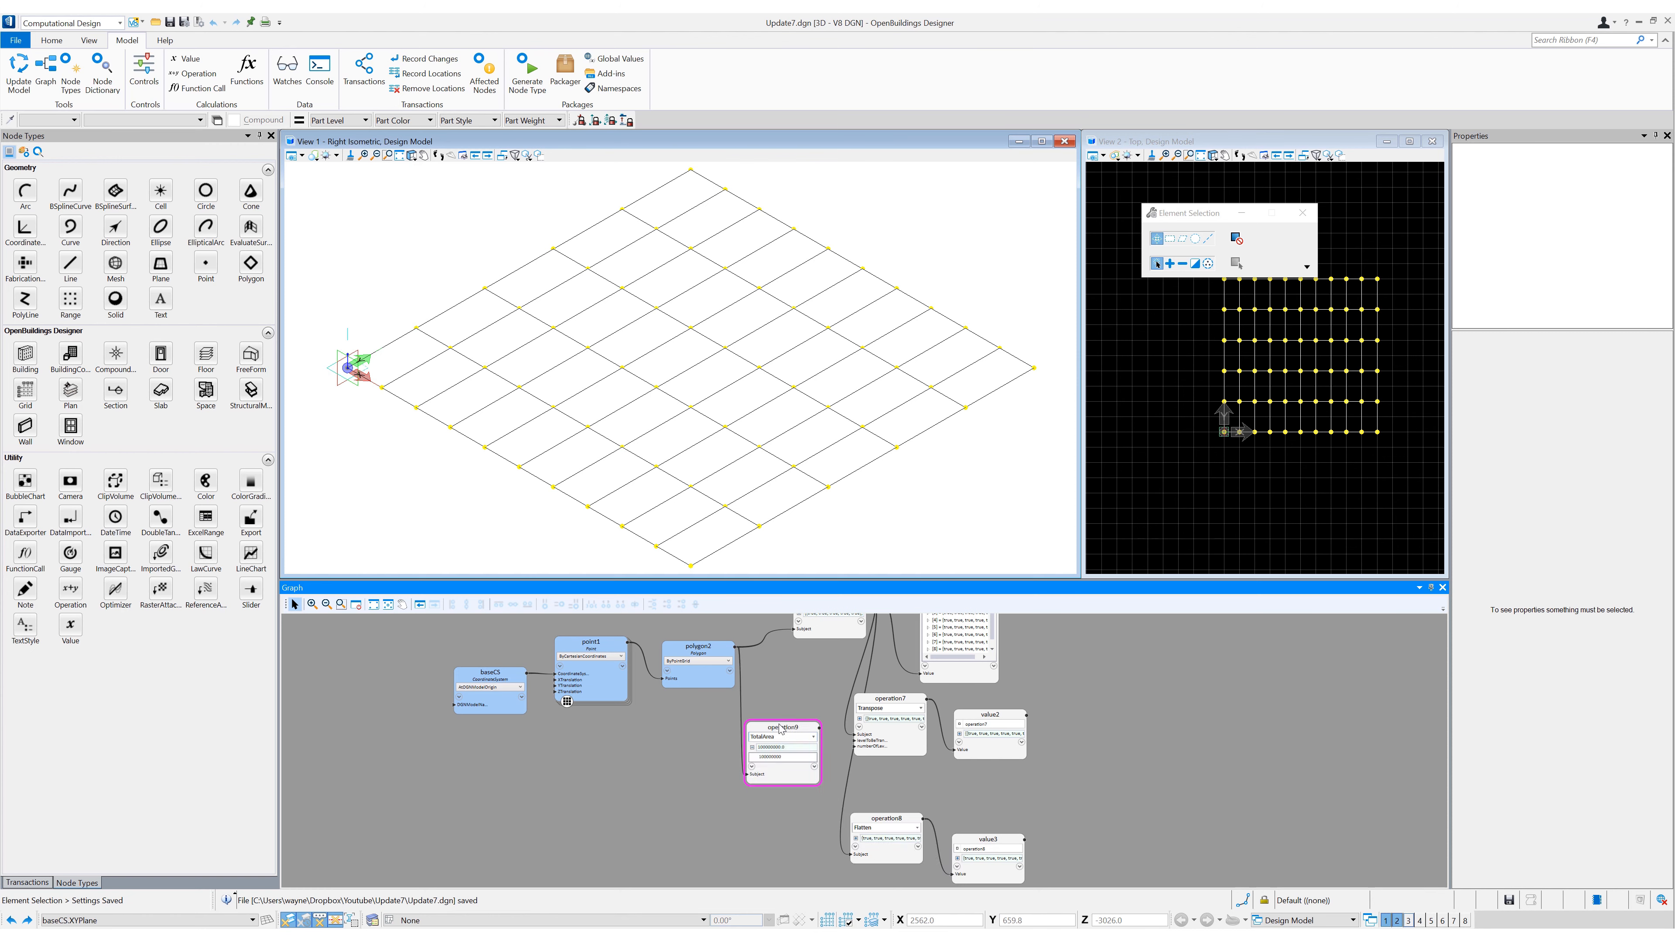
pyautogui.scroll(-3, 696, 800)
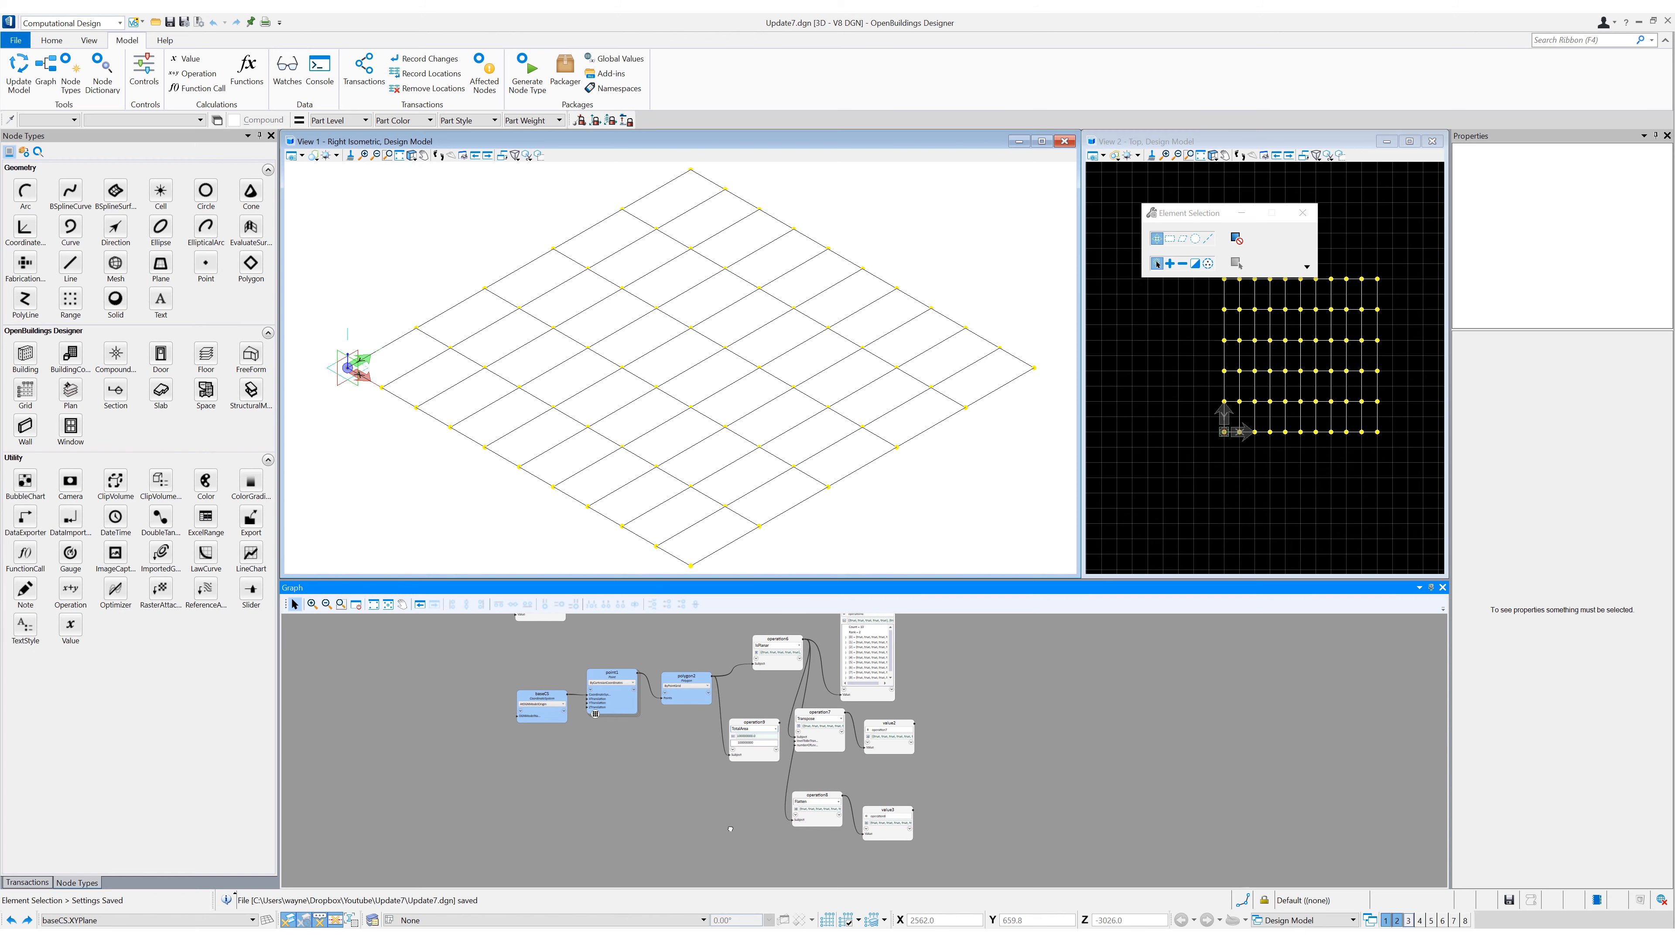
# - Add an Operation node above the IsPlanar node and feed it the polygon grid
pyautogui.scroll(3, 1003, 818)
pyautogui.moveTo(1012, 825); pyautogui.dragTo(1071, 792, button='middle')
pyautogui.scroll(-1, 1167, 758)
pyautogui.moveTo(1057, 723); pyautogui.dragTo(1023, 775, button='middle')
pyautogui.scroll(-1, 889, 684)
pyautogui.scroll(-1, 1082, 735)
pyautogui.moveTo(913, 751); pyautogui.dragTo(973, 811, button='middle')
pyautogui.moveTo(797, 819); pyautogui.dragTo(580, 696)
pyautogui.moveTo(589, 804); pyautogui.dragTo(626, 700)
pyautogui.click(735, 769)
pyautogui.moveTo(735, 766); pyautogui.dragTo(718, 722, button='middle')
pyautogui.moveTo(71, 590); pyautogui.dragTo(698, 754)
pyautogui.moveTo(743, 837); pyautogui.dragTo(688, 782)
pyautogui.moveTo(714, 634); pyautogui.dragTo(725, 670, button='middle')
pyautogui.scroll(1, 758, 748)
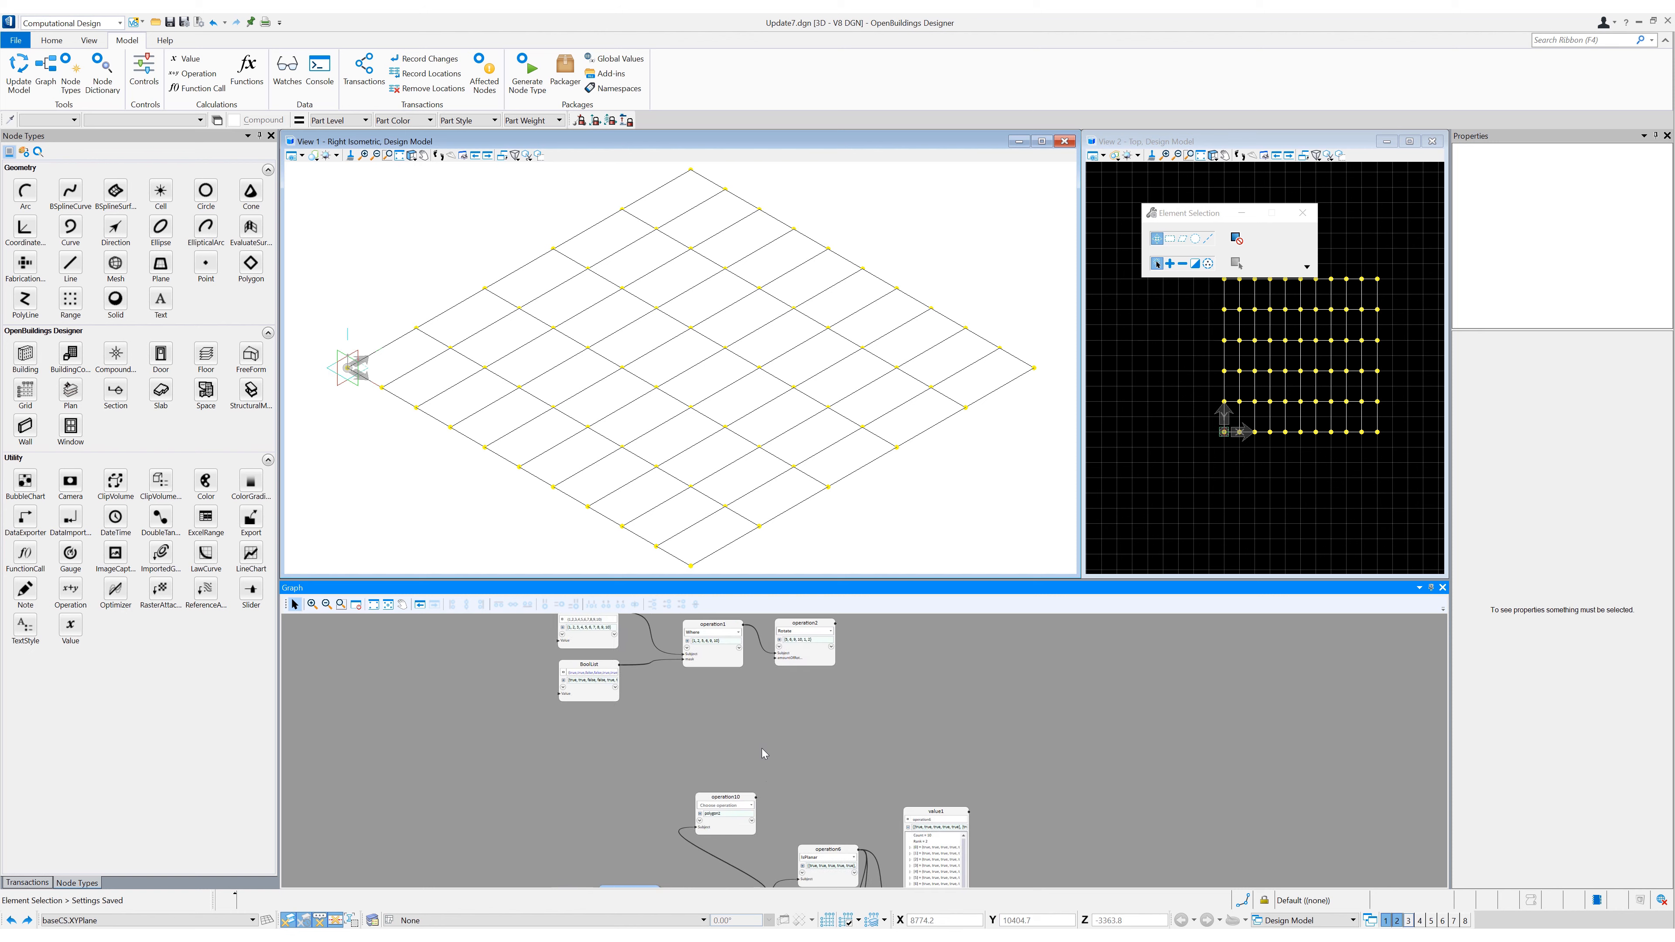
# - Set the new Operation node above IsPlanar to ToList
pyautogui.click(717, 810)
pyautogui.write('whe')
pyautogui.scroll(2, 718, 810)
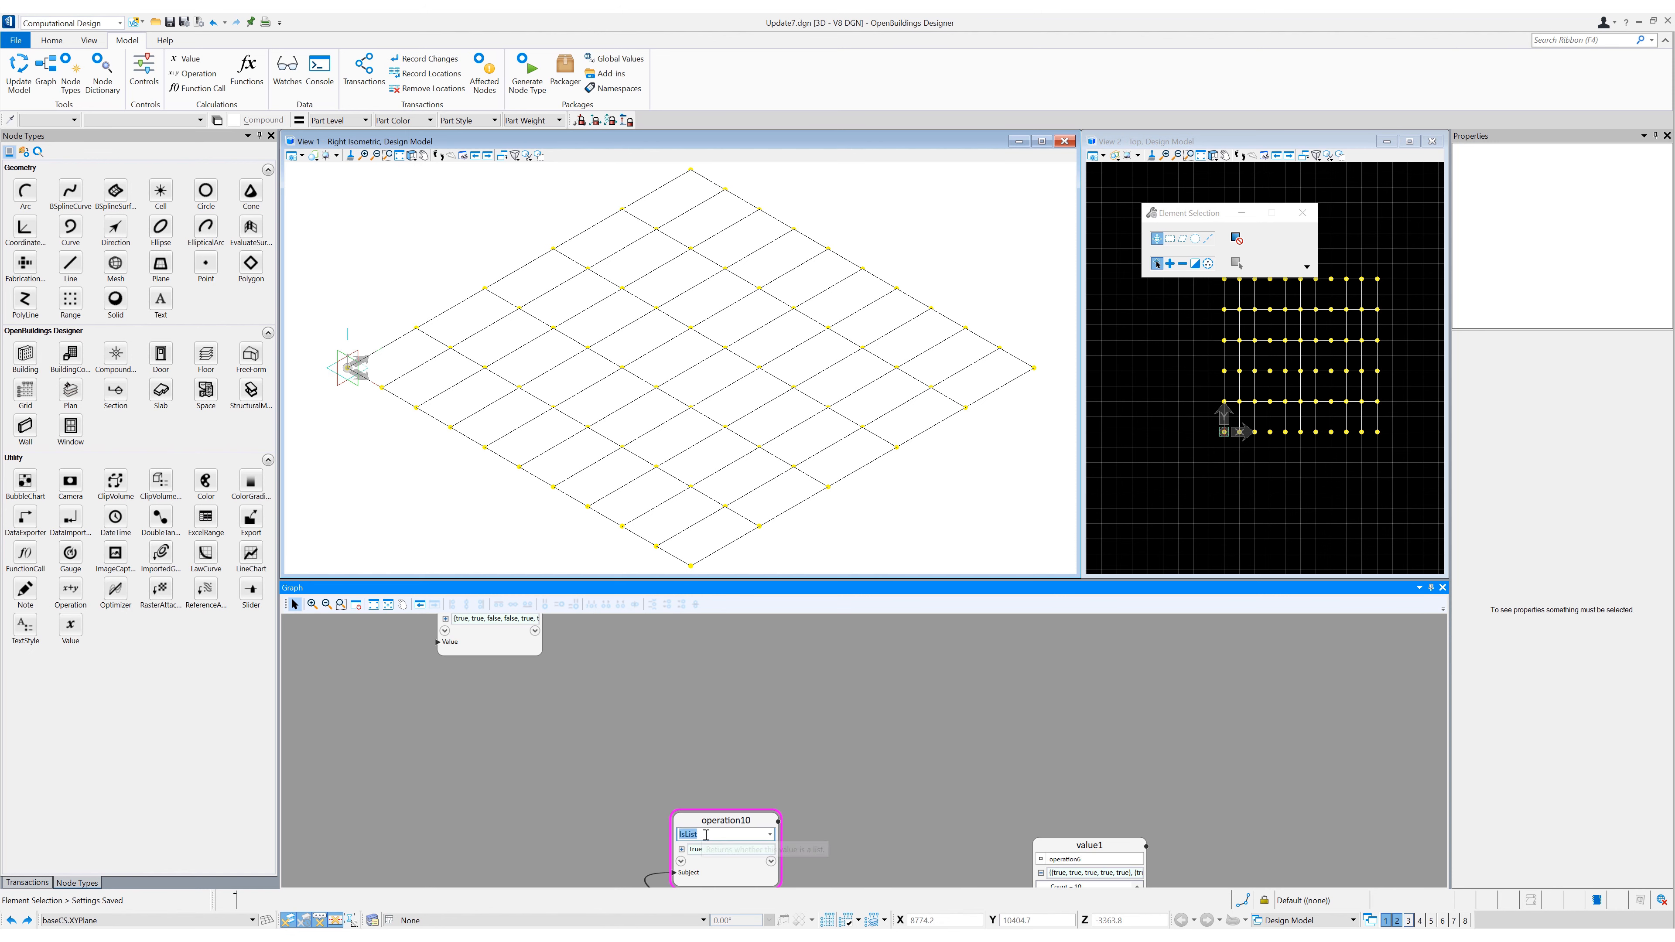
pyautogui.press('BackSpace')
pyautogui.press('BackSpace')
pyautogui.press('BackSpace')
pyautogui.write('ToList')
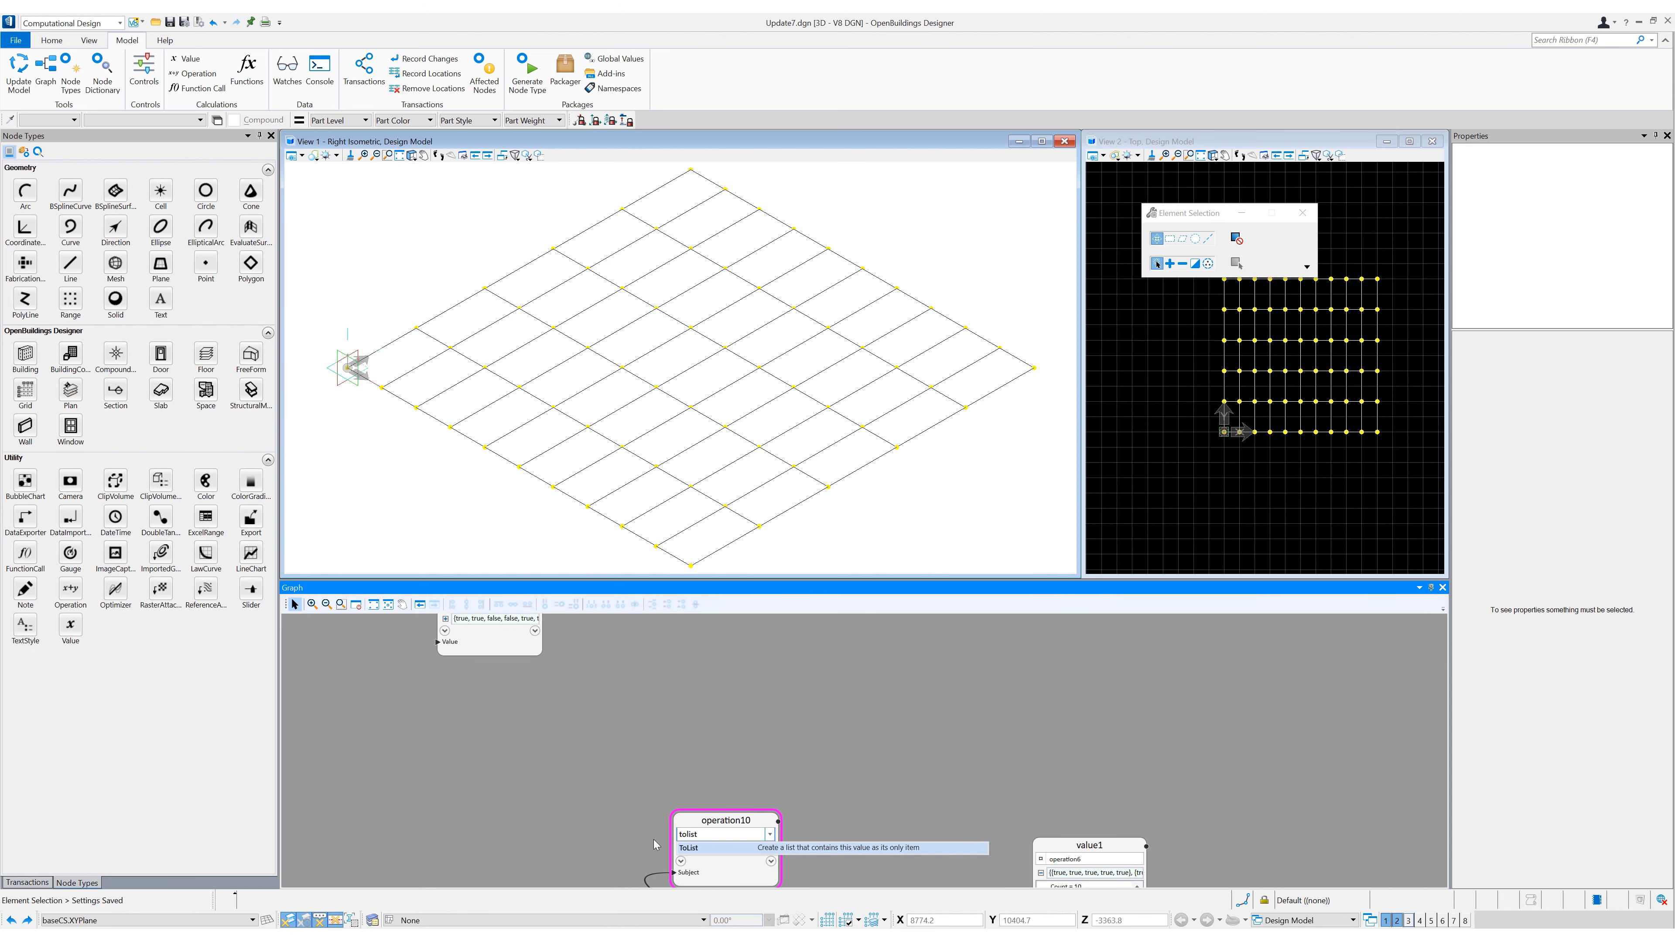
pyautogui.press('Return')
pyautogui.moveTo(699, 820); pyautogui.dragTo(696, 772)
# - Add an Operation node beside the ToList node, feed it the ToList output and set it to Where
pyautogui.moveTo(70, 588); pyautogui.dragTo(877, 788)
pyautogui.click(767, 782)
pyautogui.moveTo(775, 774); pyautogui.dragTo(822, 826)
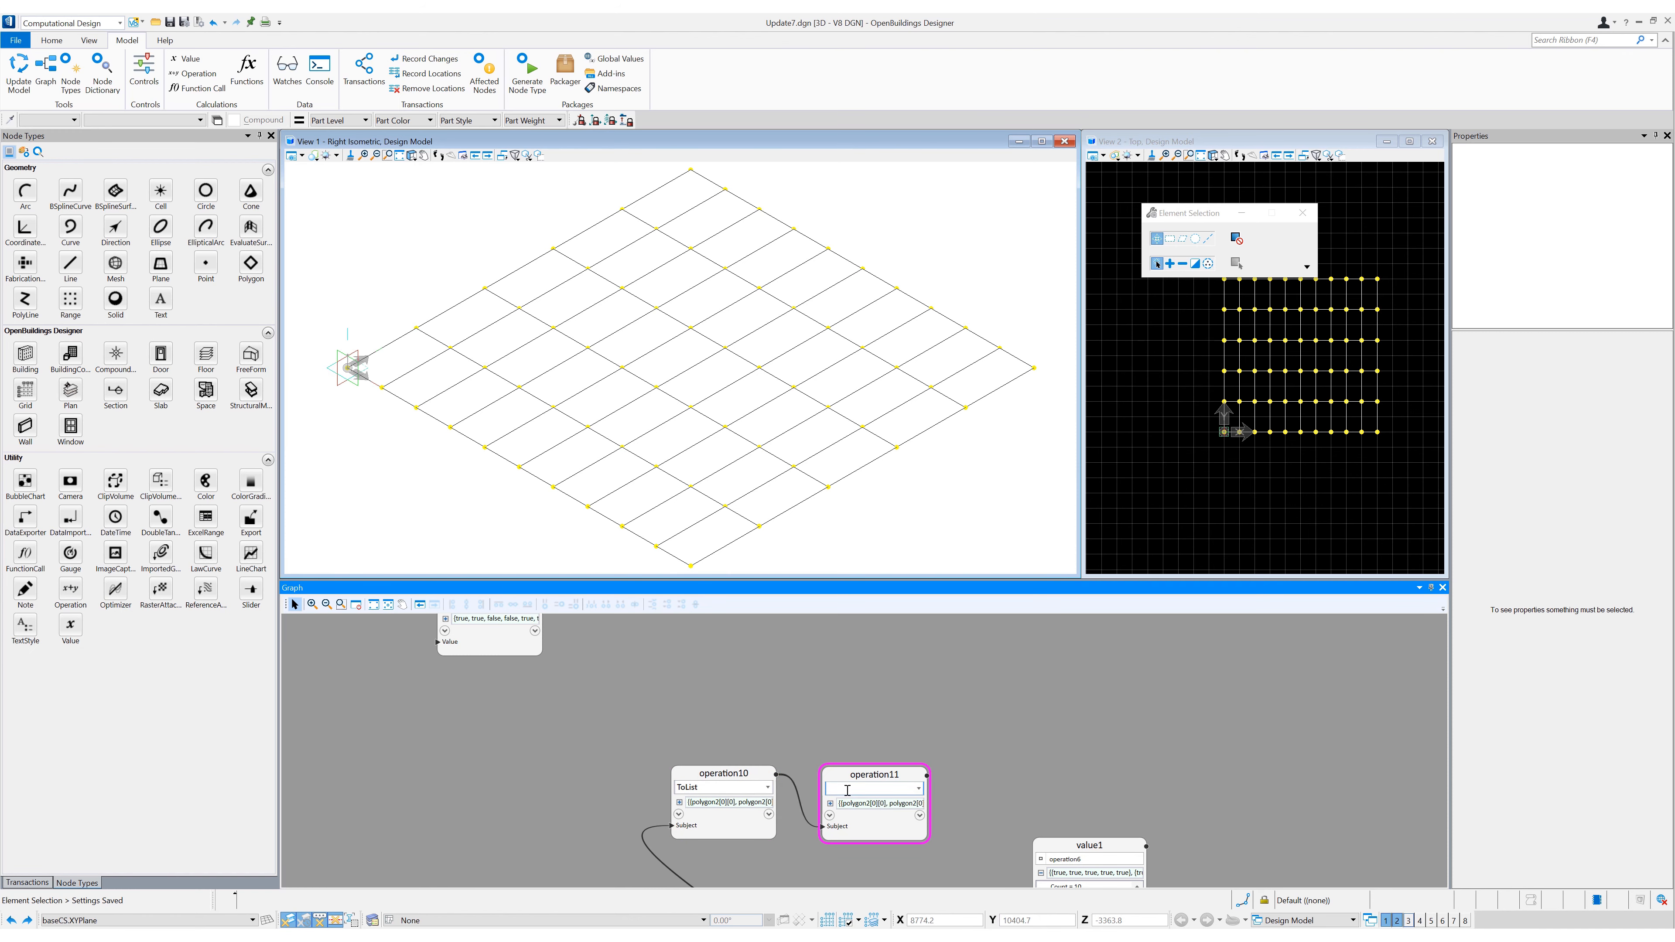
pyautogui.write('Where')
pyautogui.press('Return')
# - Connect the output of an existing operation higher in the graph to the new Where operation's mask
pyautogui.scroll(-2, 764, 679)
pyautogui.moveTo(764, 680); pyautogui.dragTo(797, 650, button='middle')
pyautogui.click(743, 635)
pyautogui.click(802, 769)
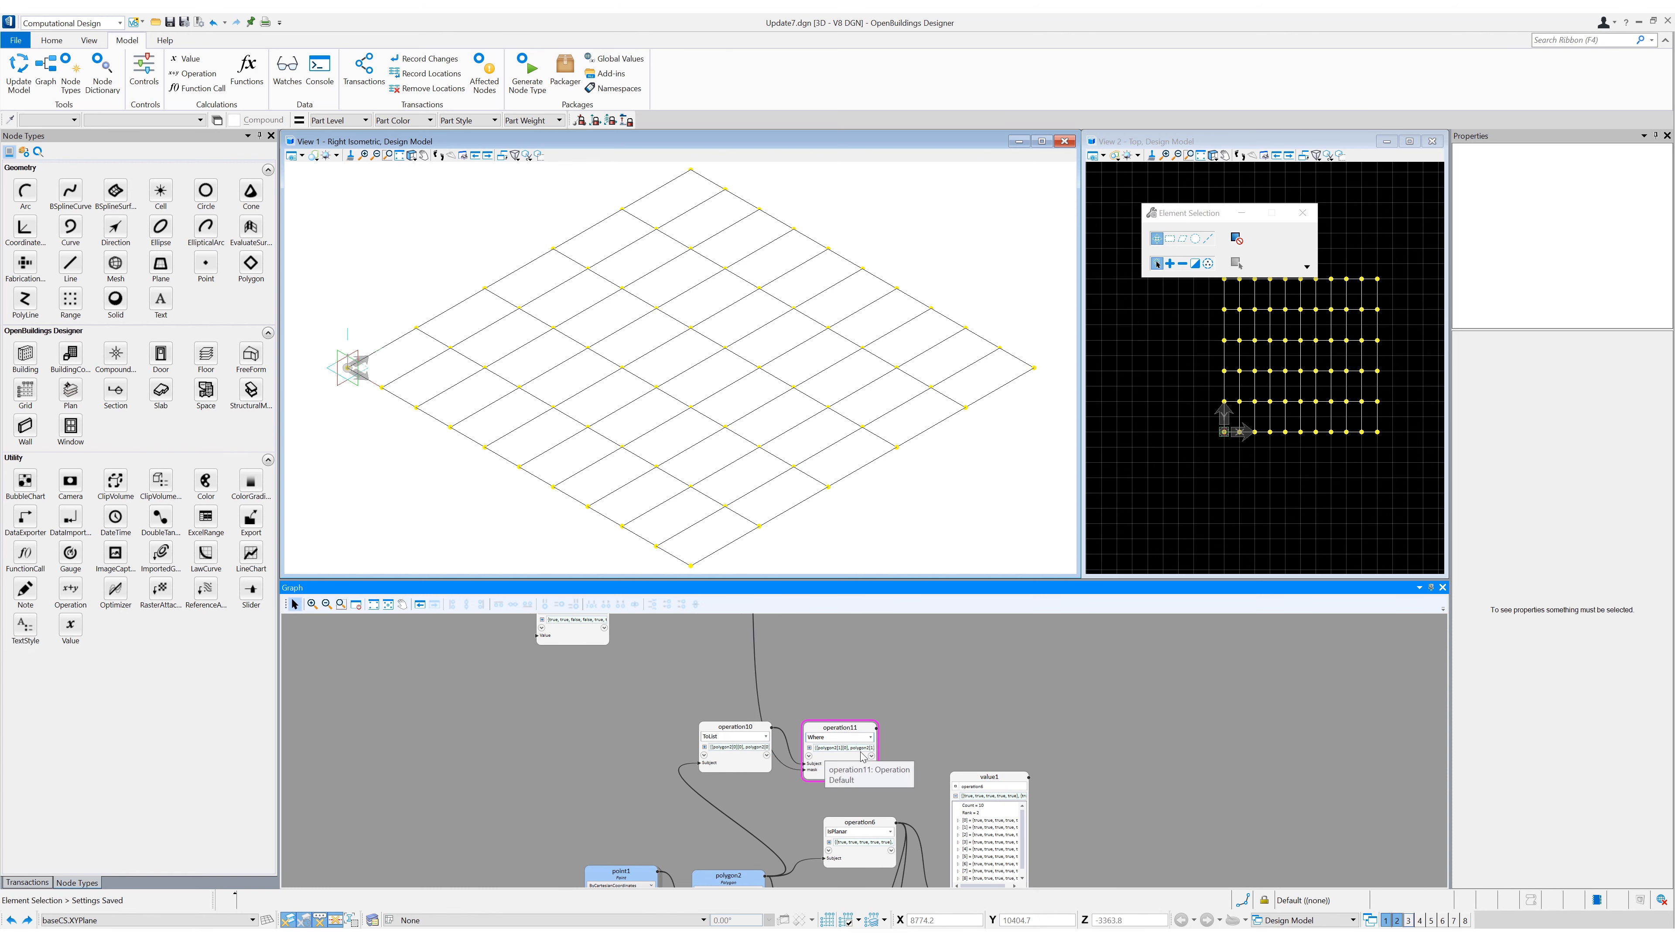
# - Add a Solid node, feed its closed curve from the Where operation and set its offset to 1000
pyautogui.click(115, 300)
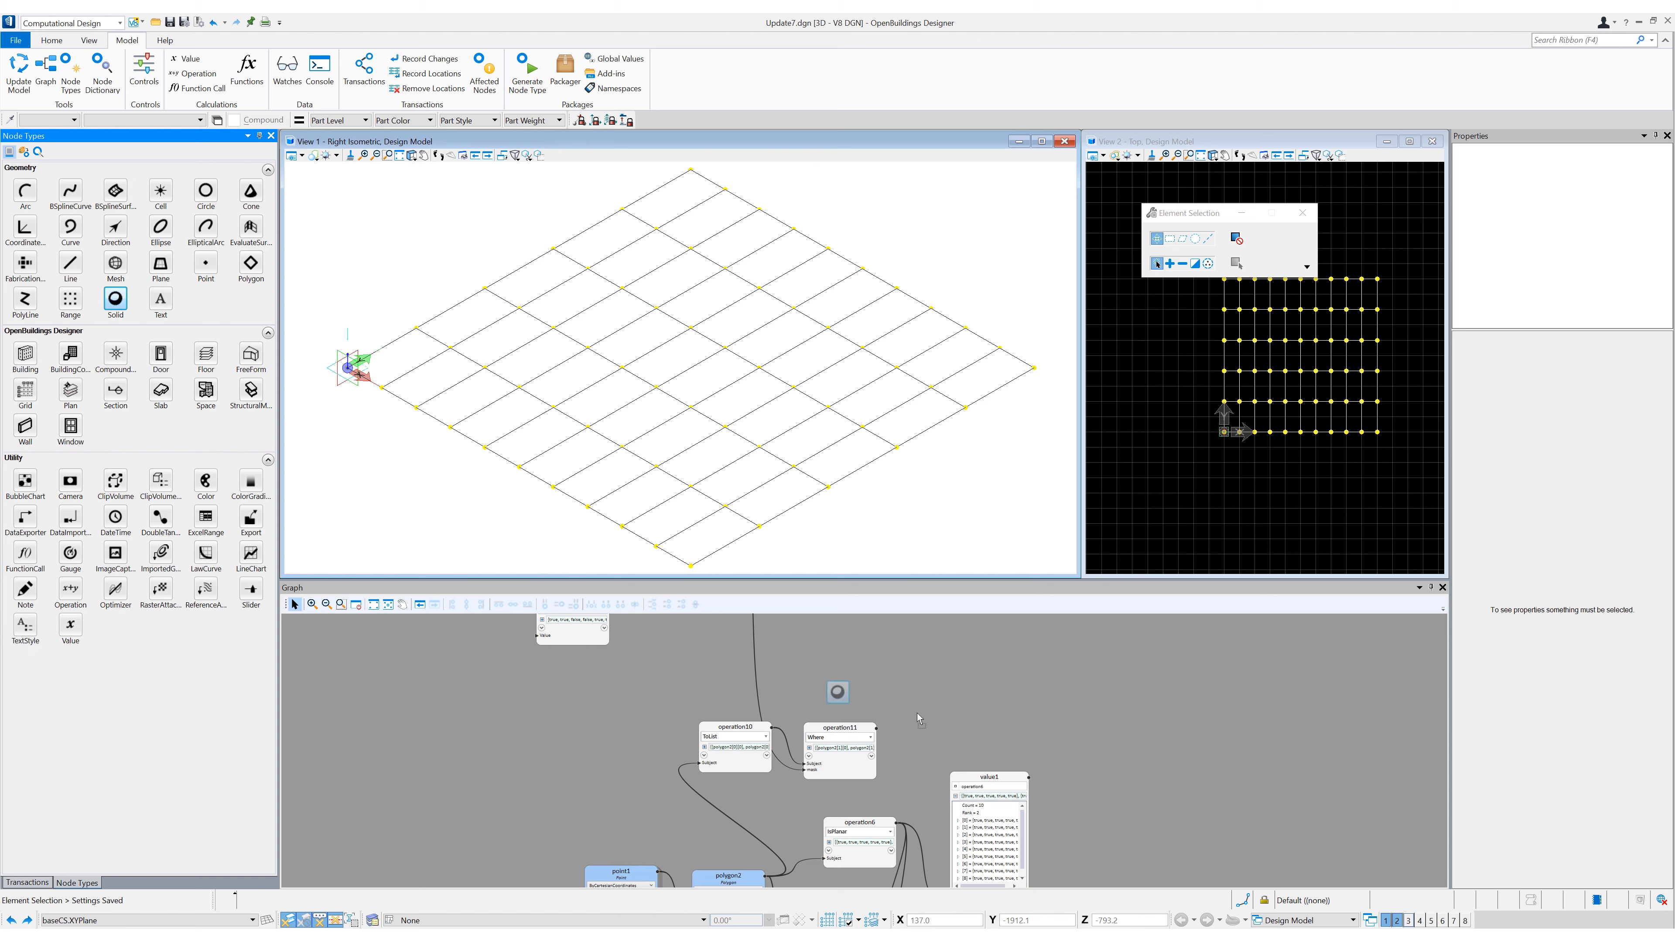
pyautogui.click(938, 721)
pyautogui.click(876, 729)
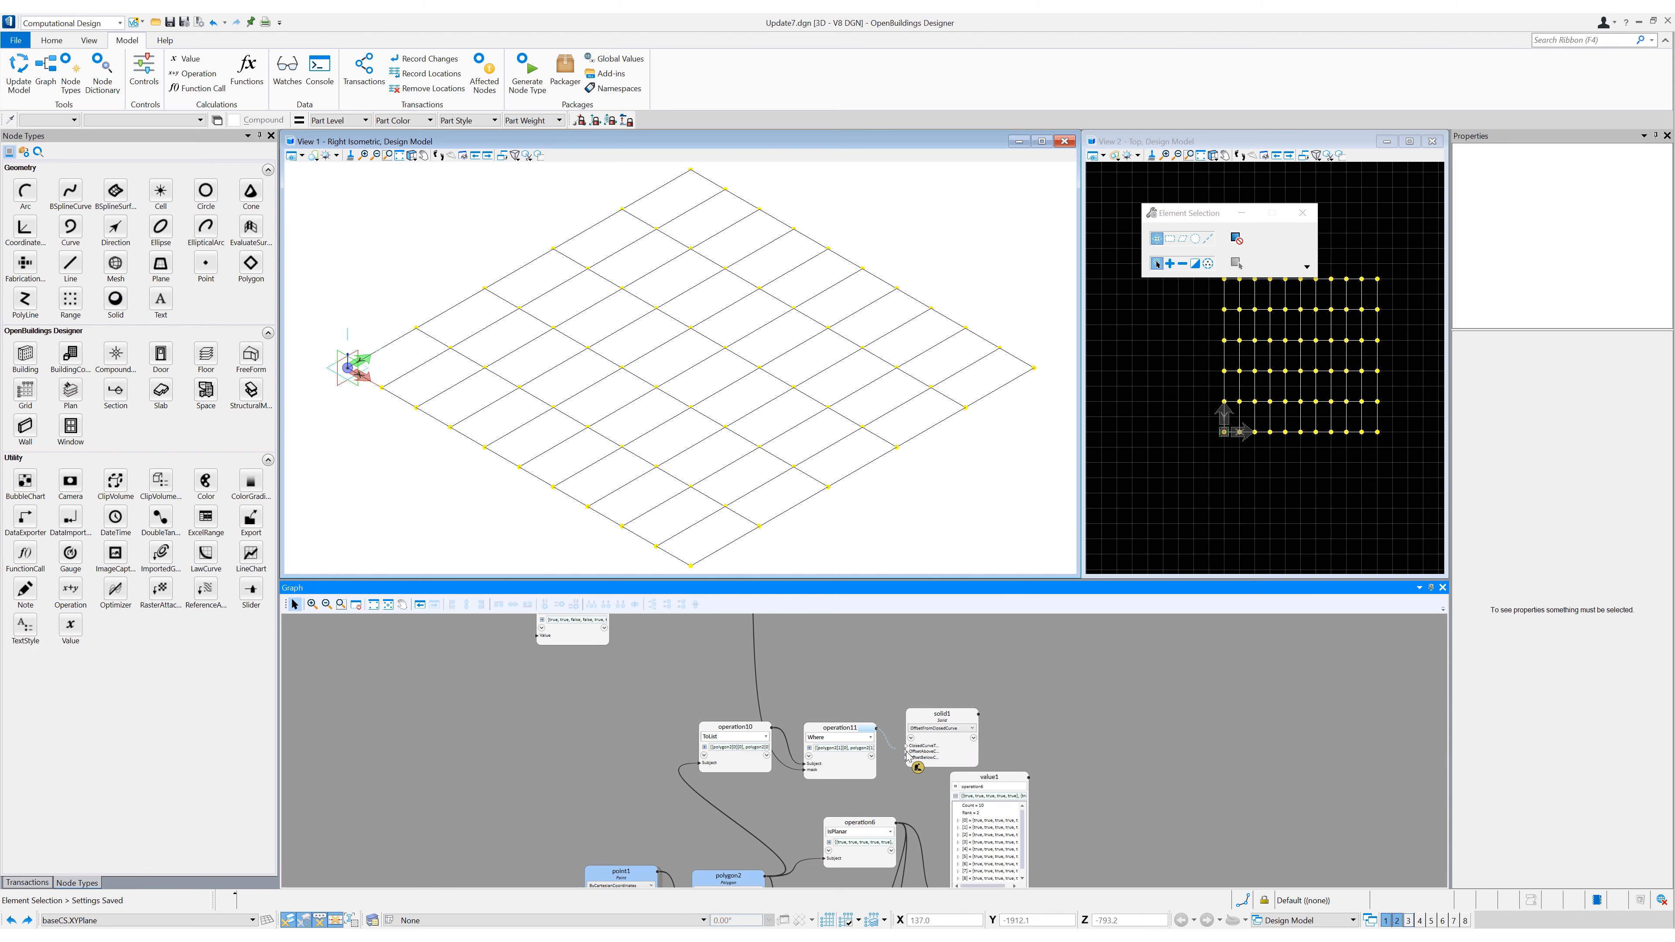
pyautogui.click(909, 746)
pyautogui.moveTo(928, 752)
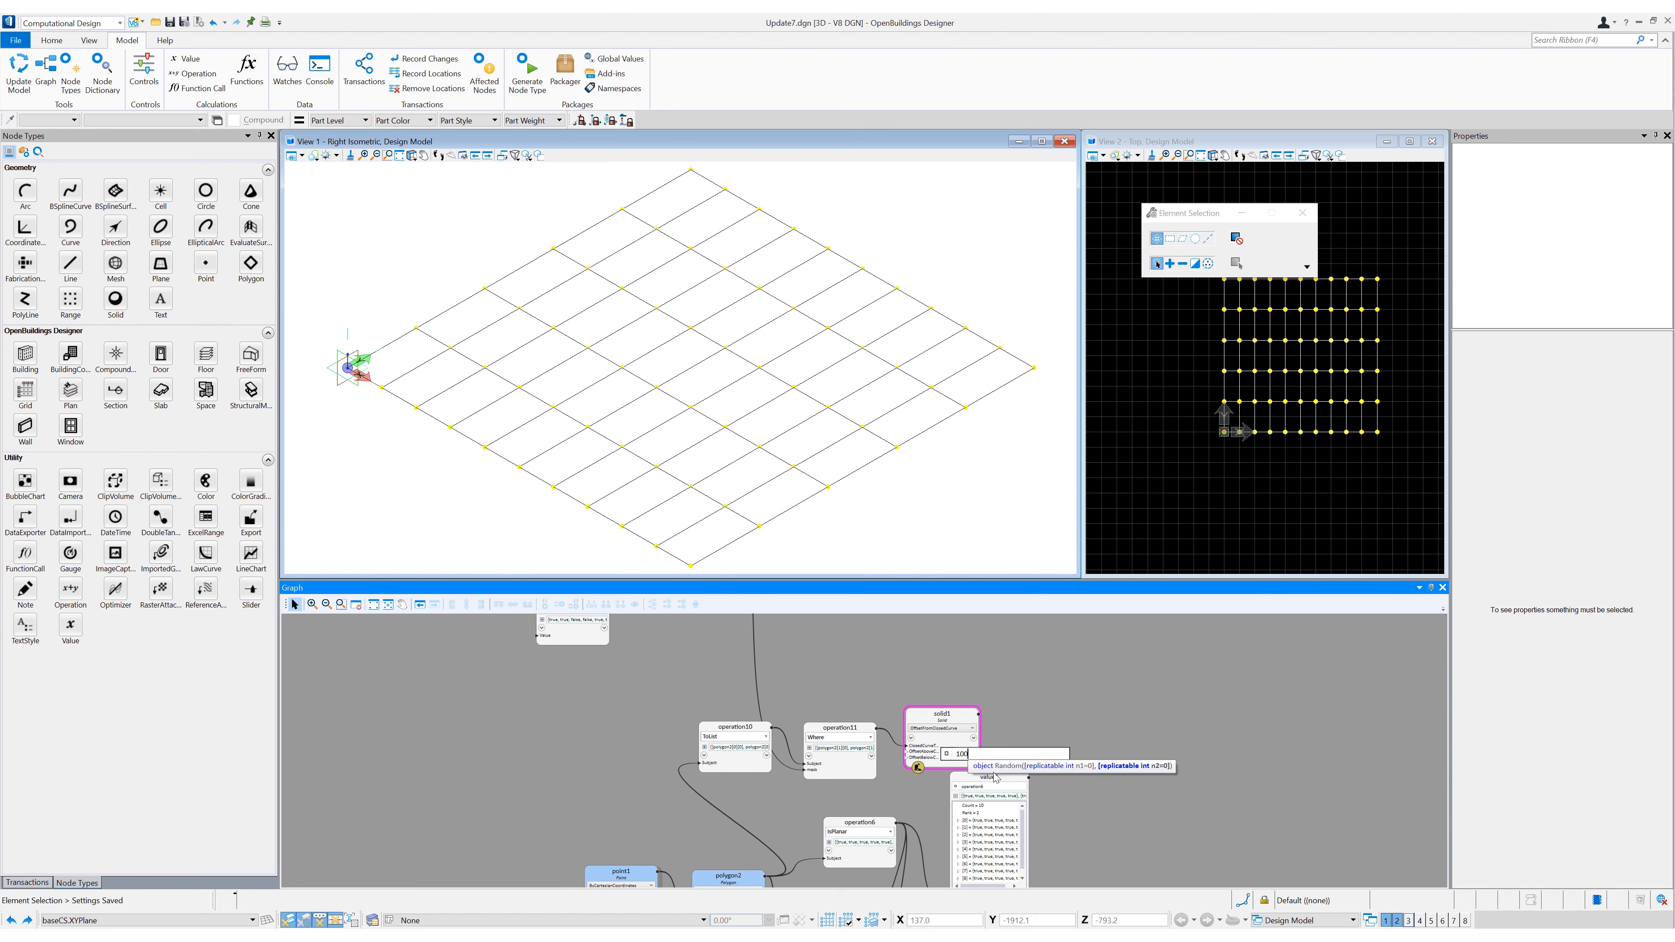
pyautogui.write('0')
pyautogui.press('Return')
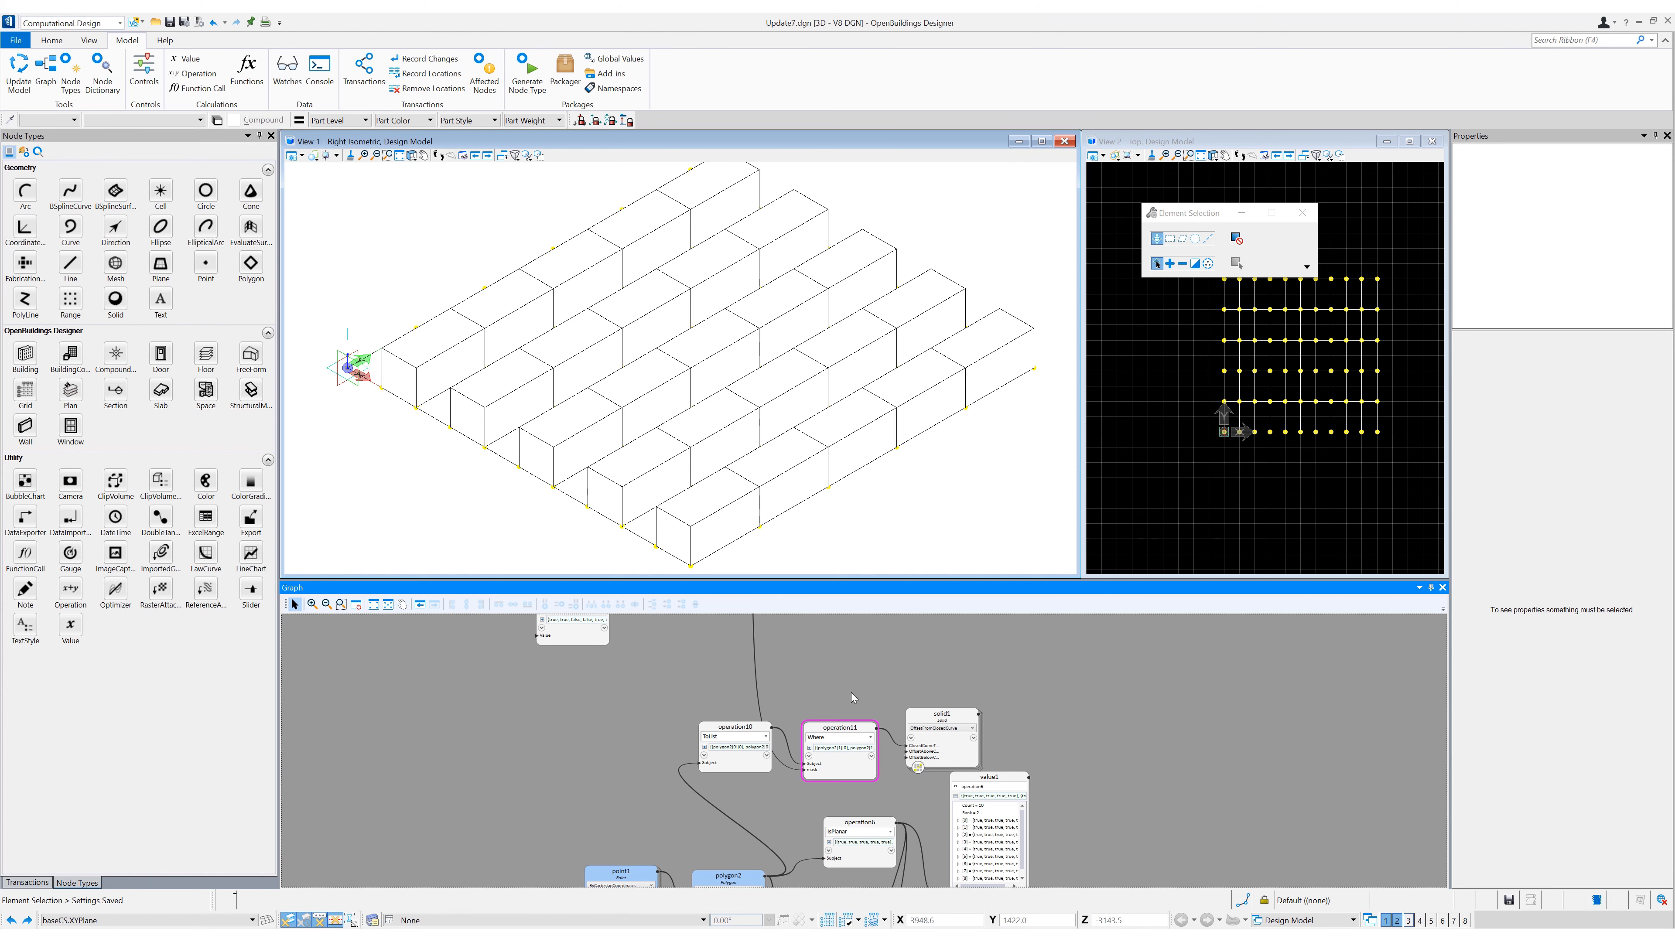
pyautogui.moveTo(841, 687); pyautogui.dragTo(802, 656, button='middle')
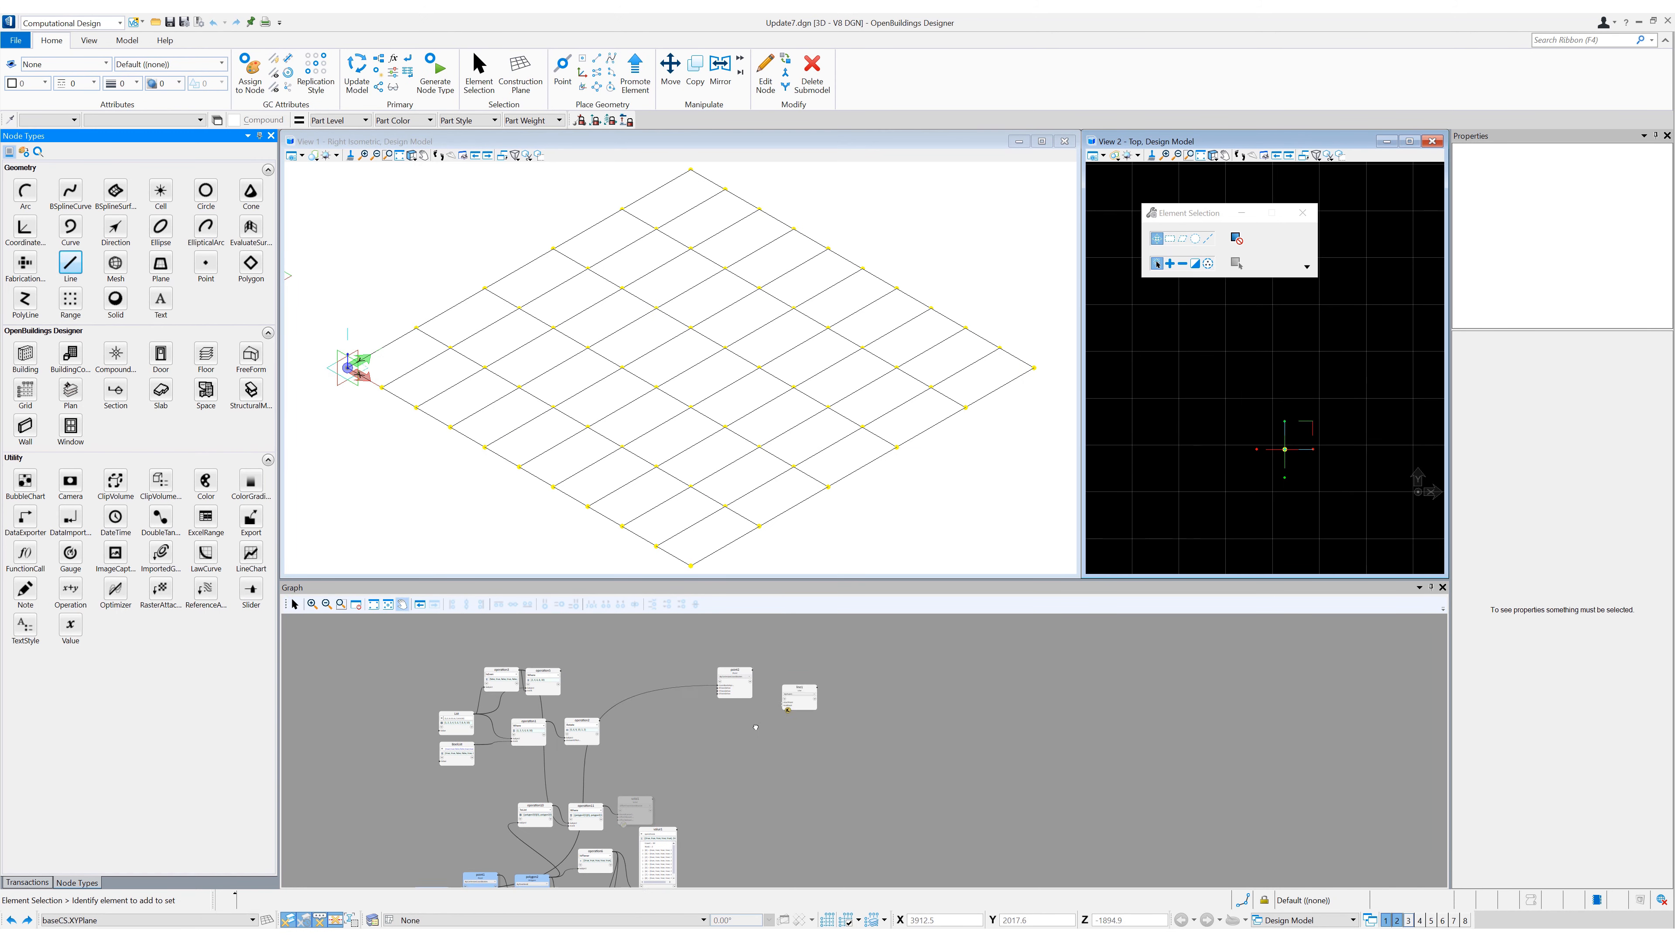
# - Set the Line node beside point2 to the ByMidPointDirectionLength technique
pyautogui.scroll(5, 781, 676)
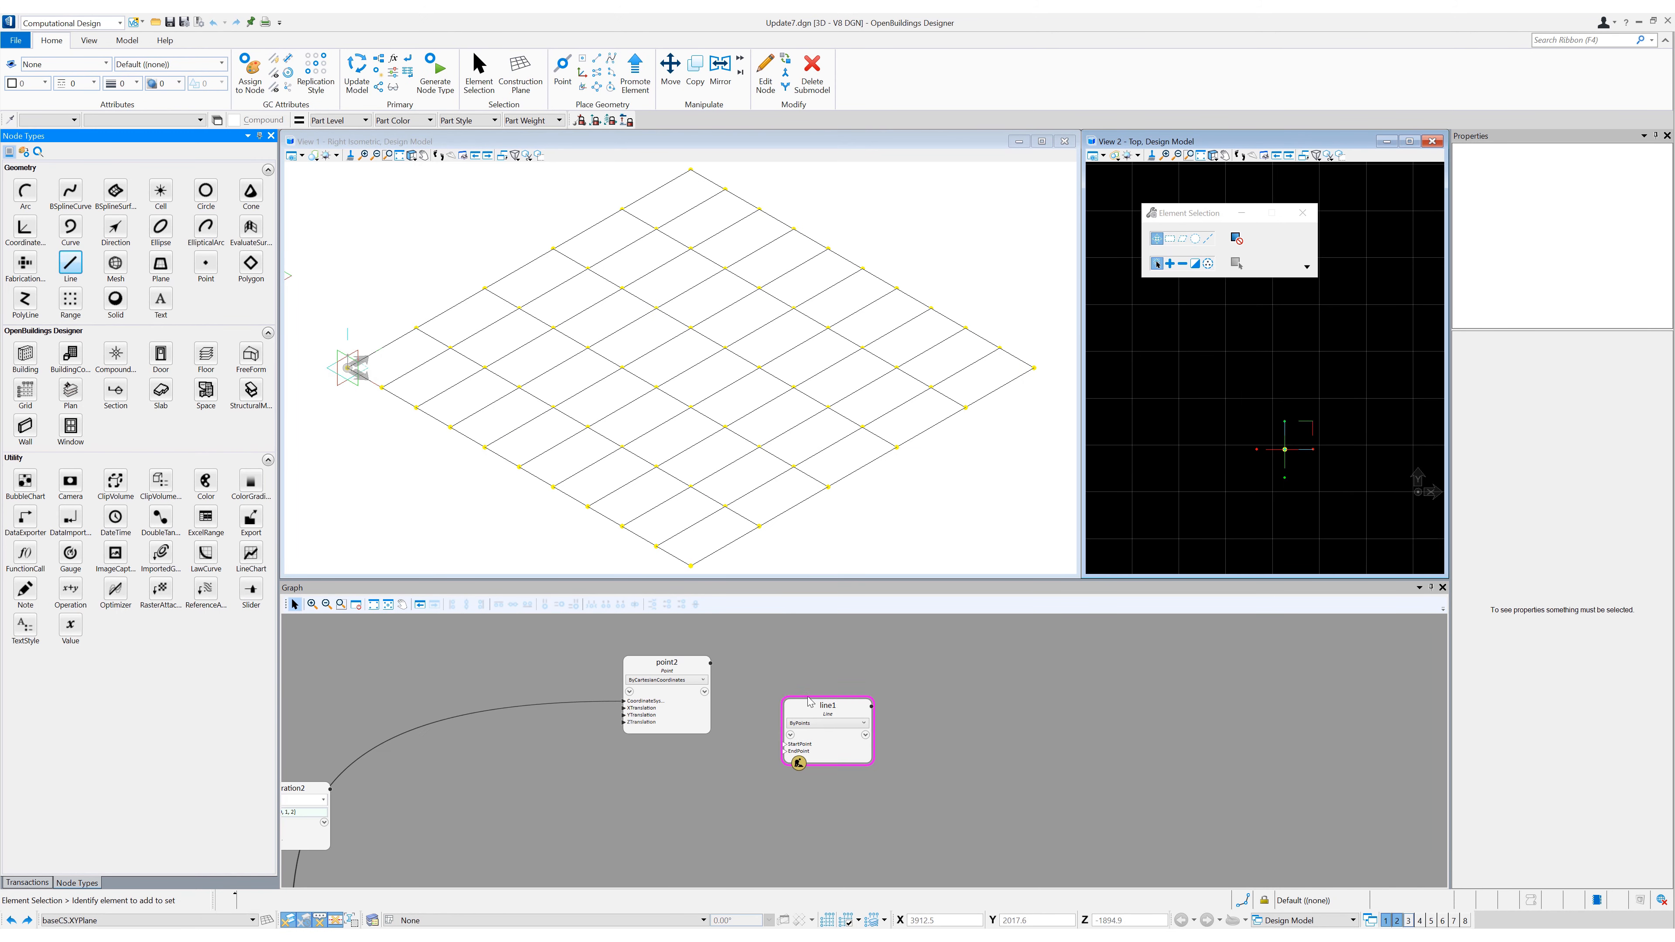
pyautogui.click(866, 681)
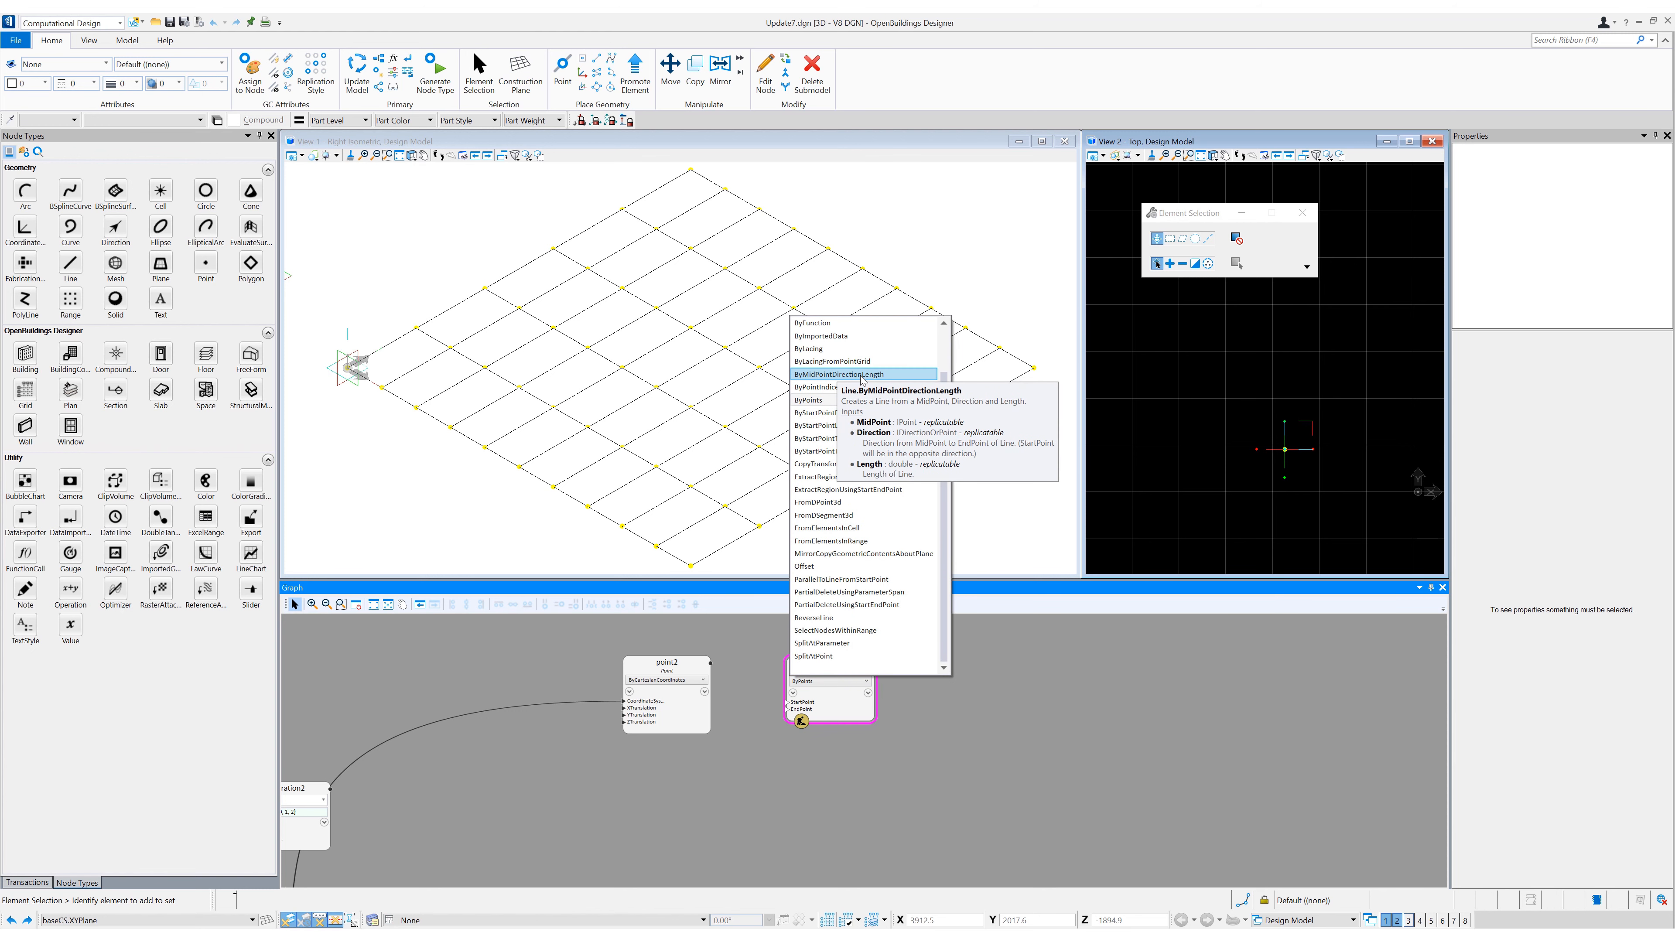
pyautogui.click(861, 374)
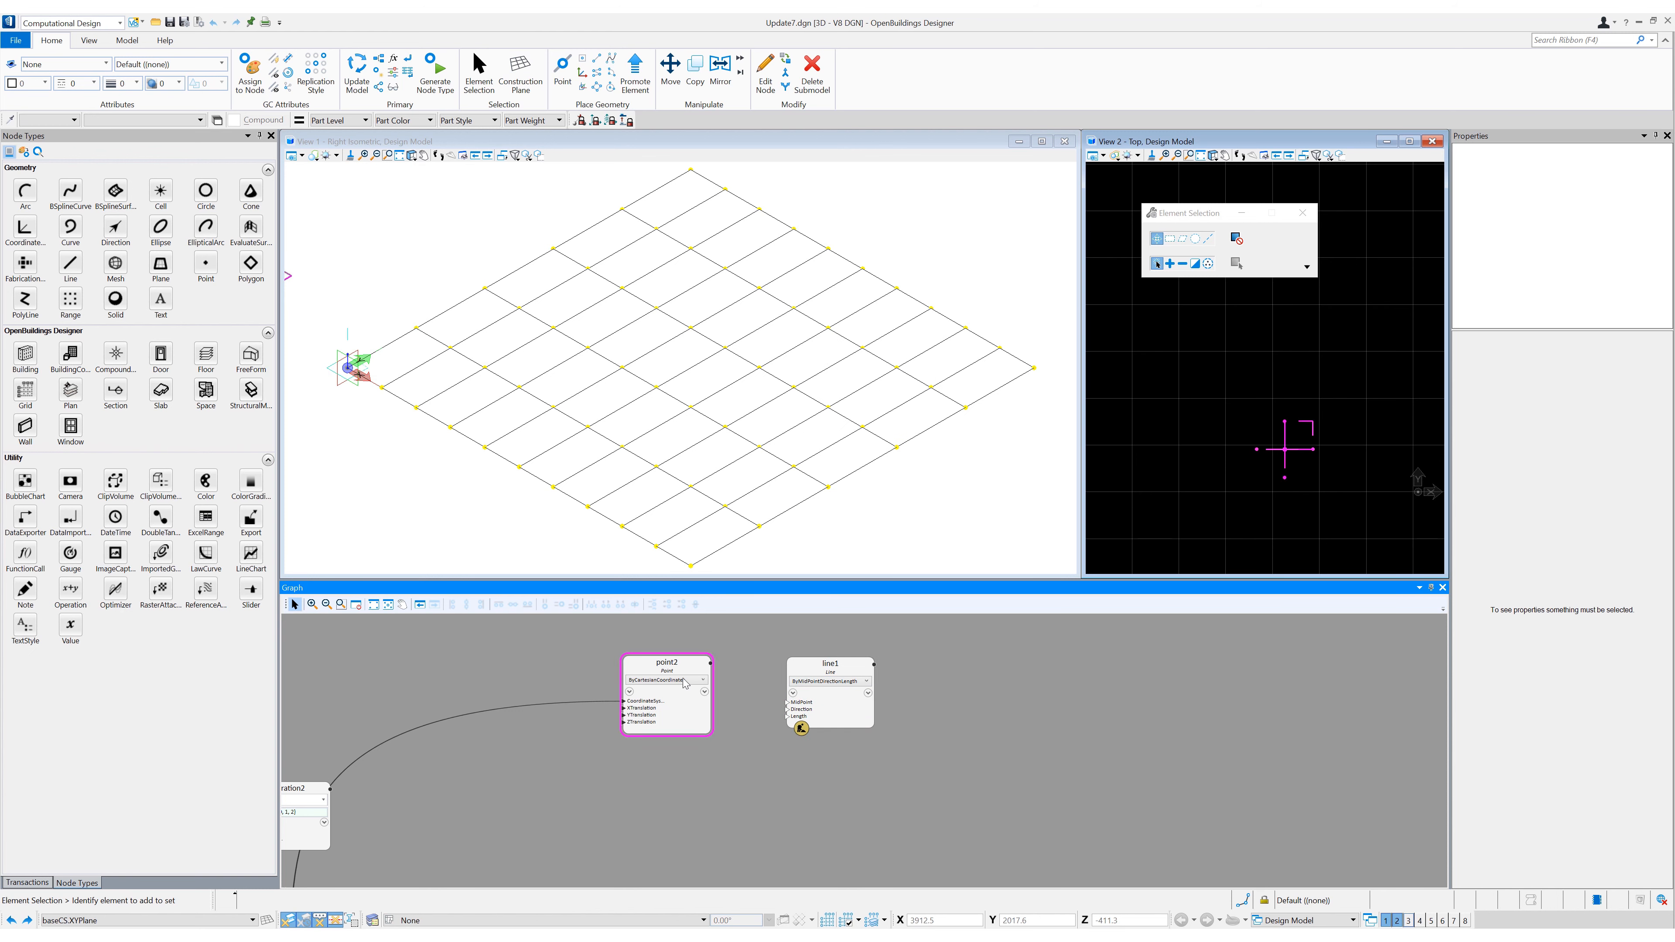
# - Use point2 as the line's midpoint, the X direction of baseCS as its direction, and enter its length
pyautogui.moveTo(702, 667); pyautogui.dragTo(787, 703)
pyautogui.moveTo(856, 712)
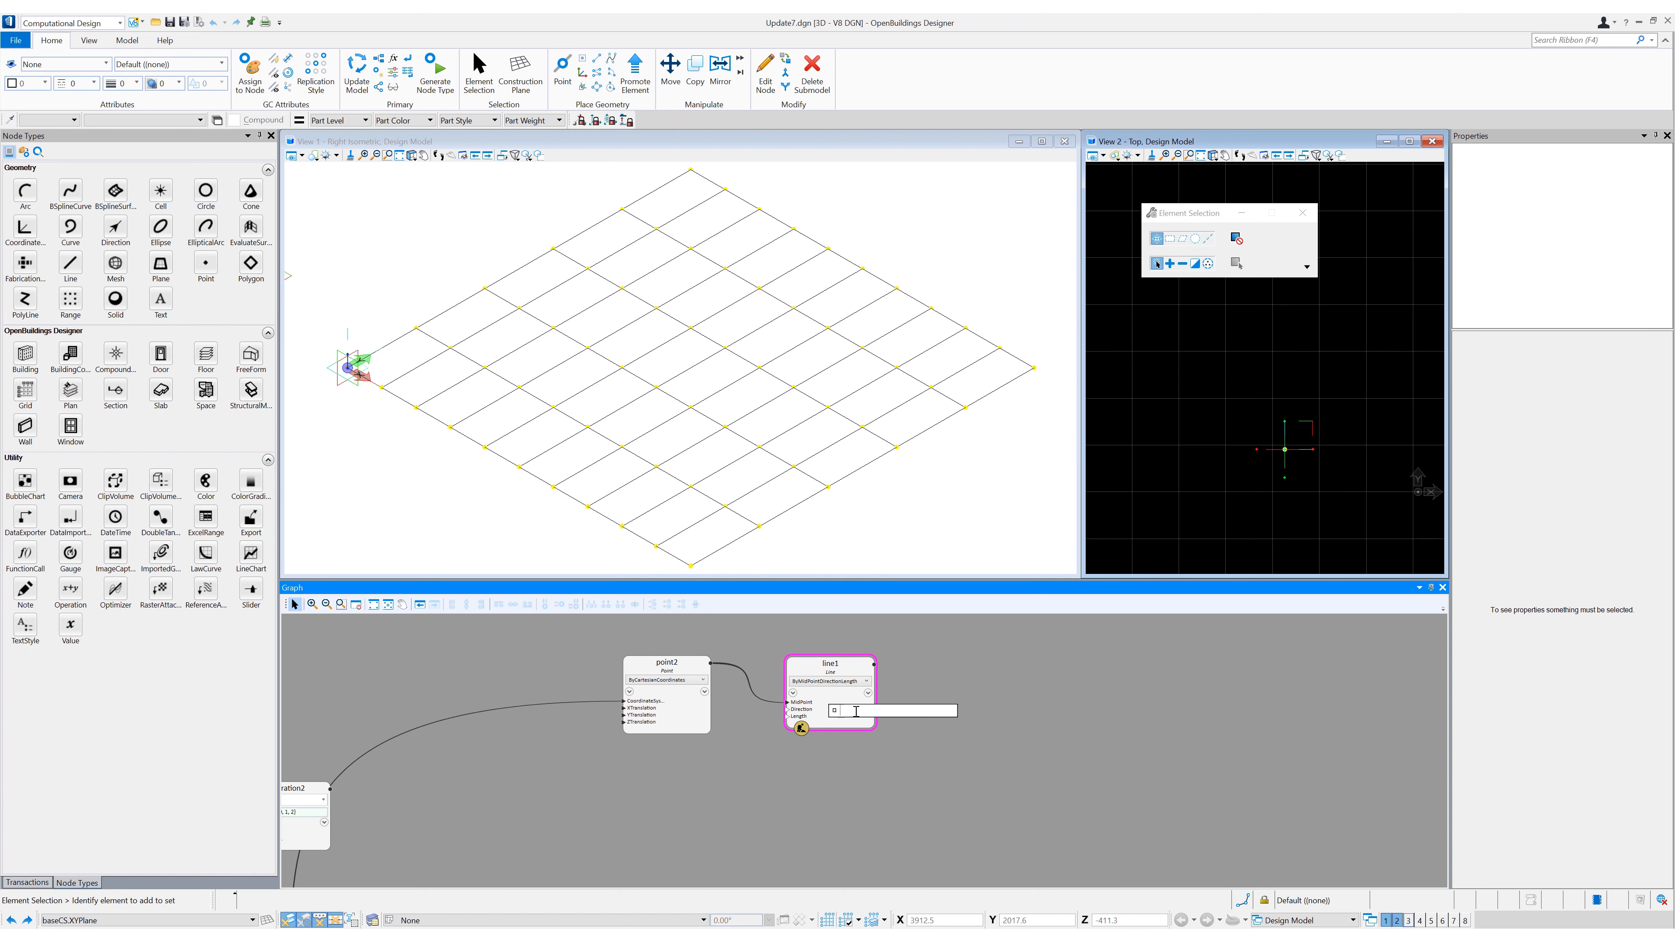
pyautogui.write('baseCS.xd')
pyautogui.press('Return')
pyautogui.write('10')
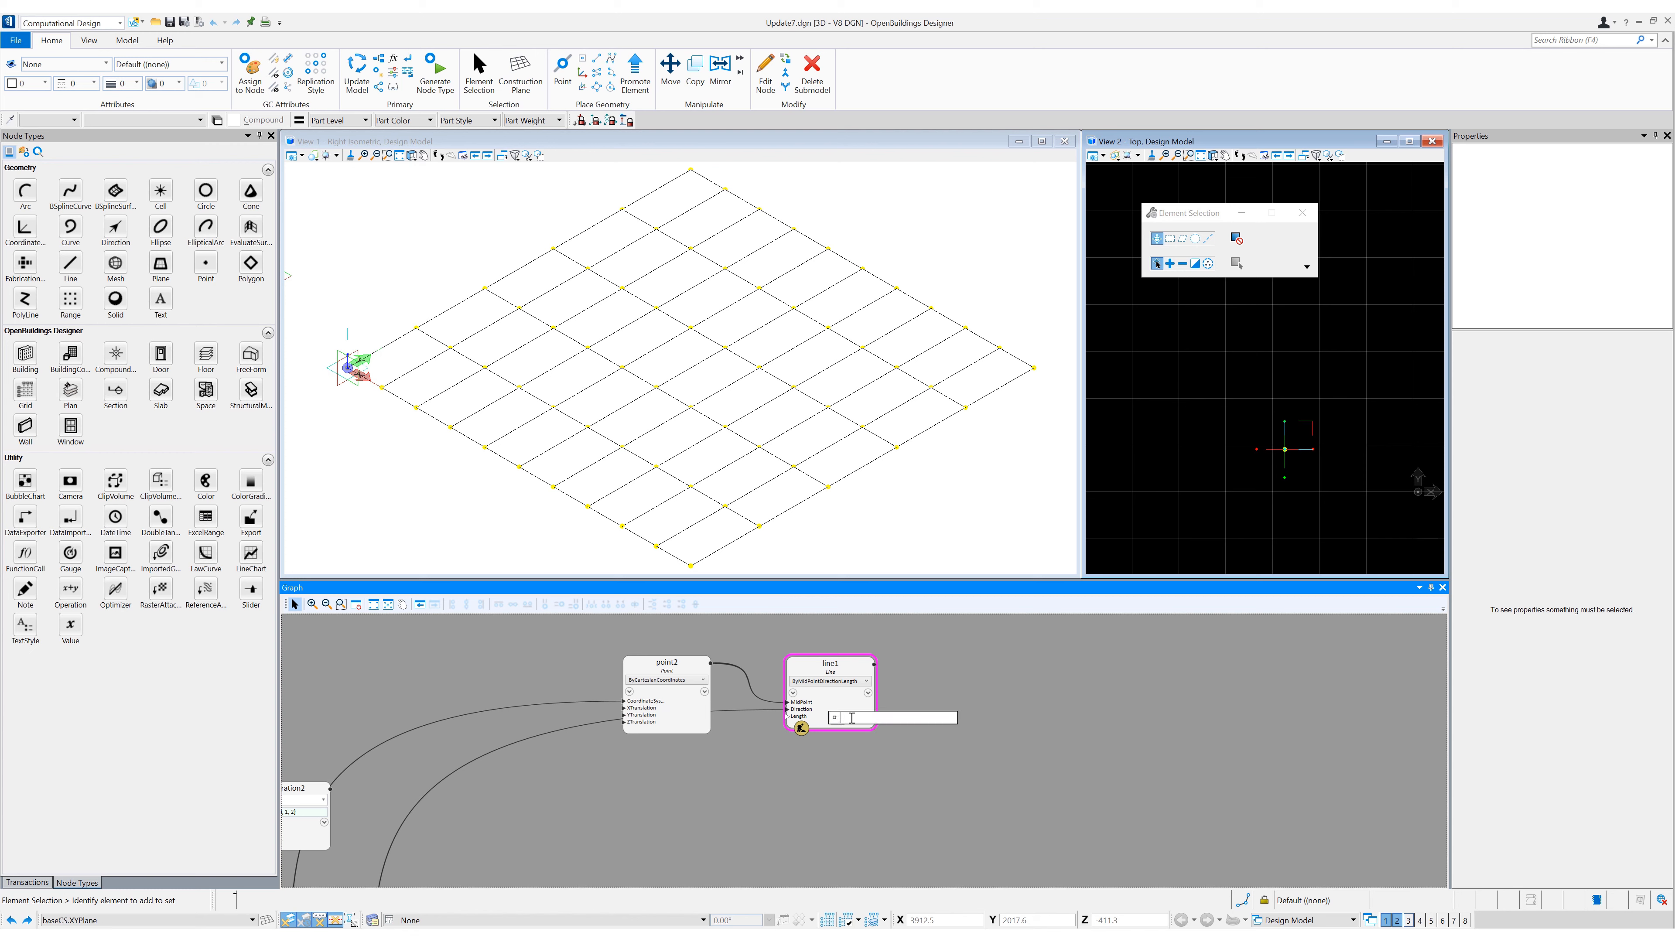
pyautogui.write('0')
pyautogui.press('Return')
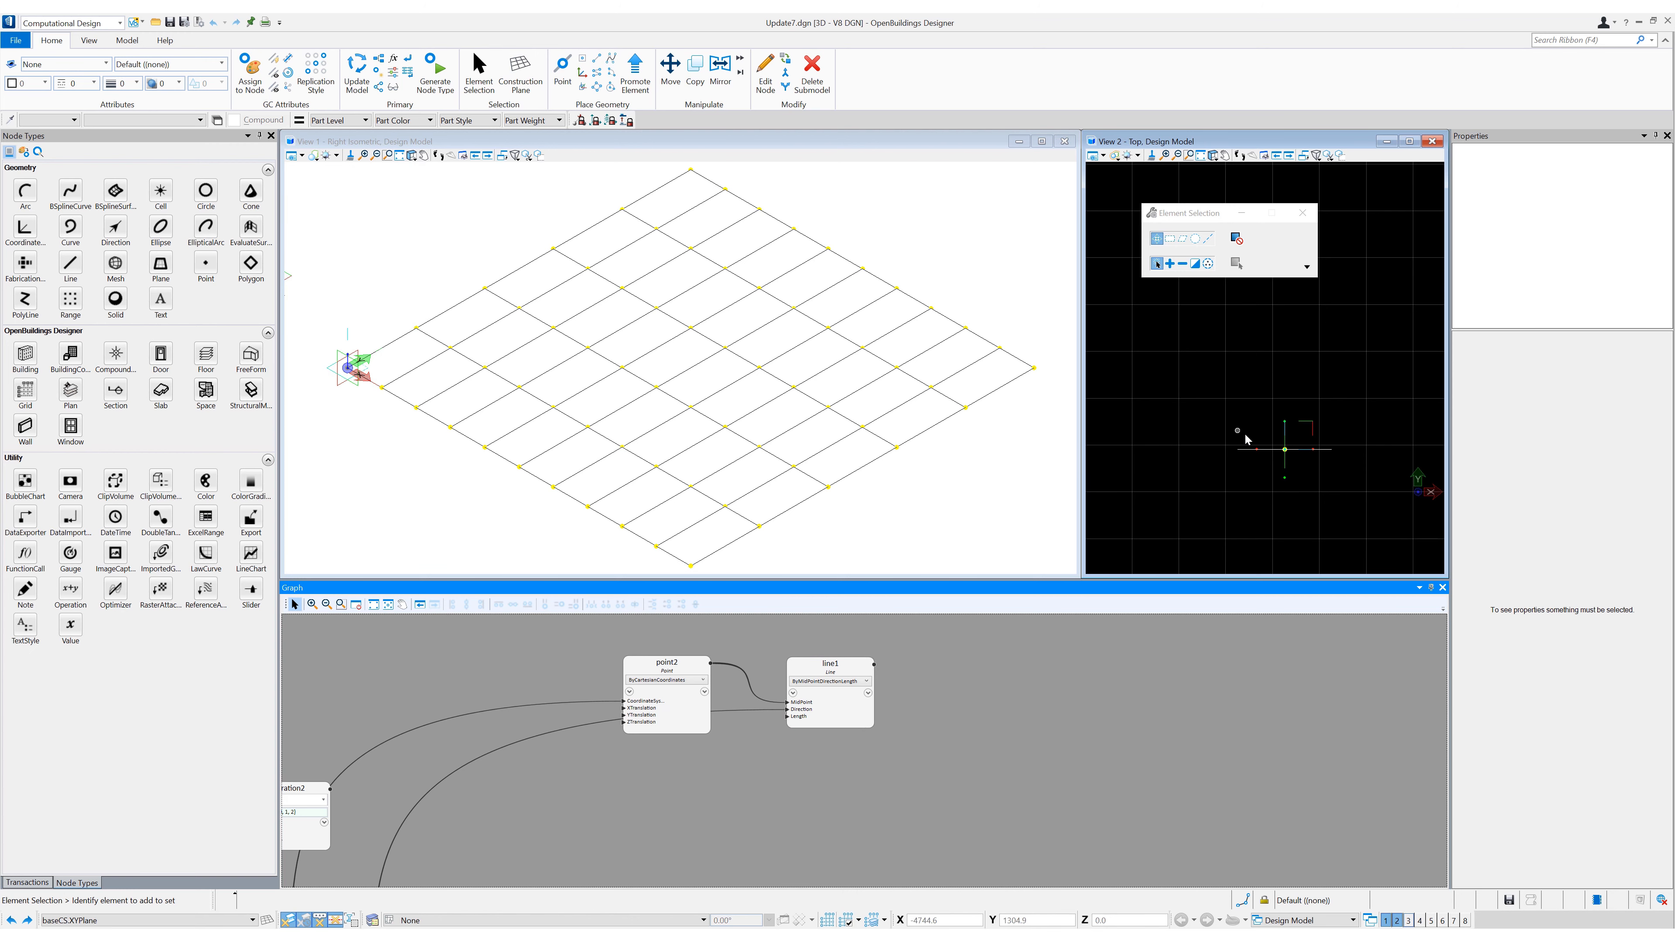
pyautogui.click(1240, 449)
pyautogui.click(1191, 699)
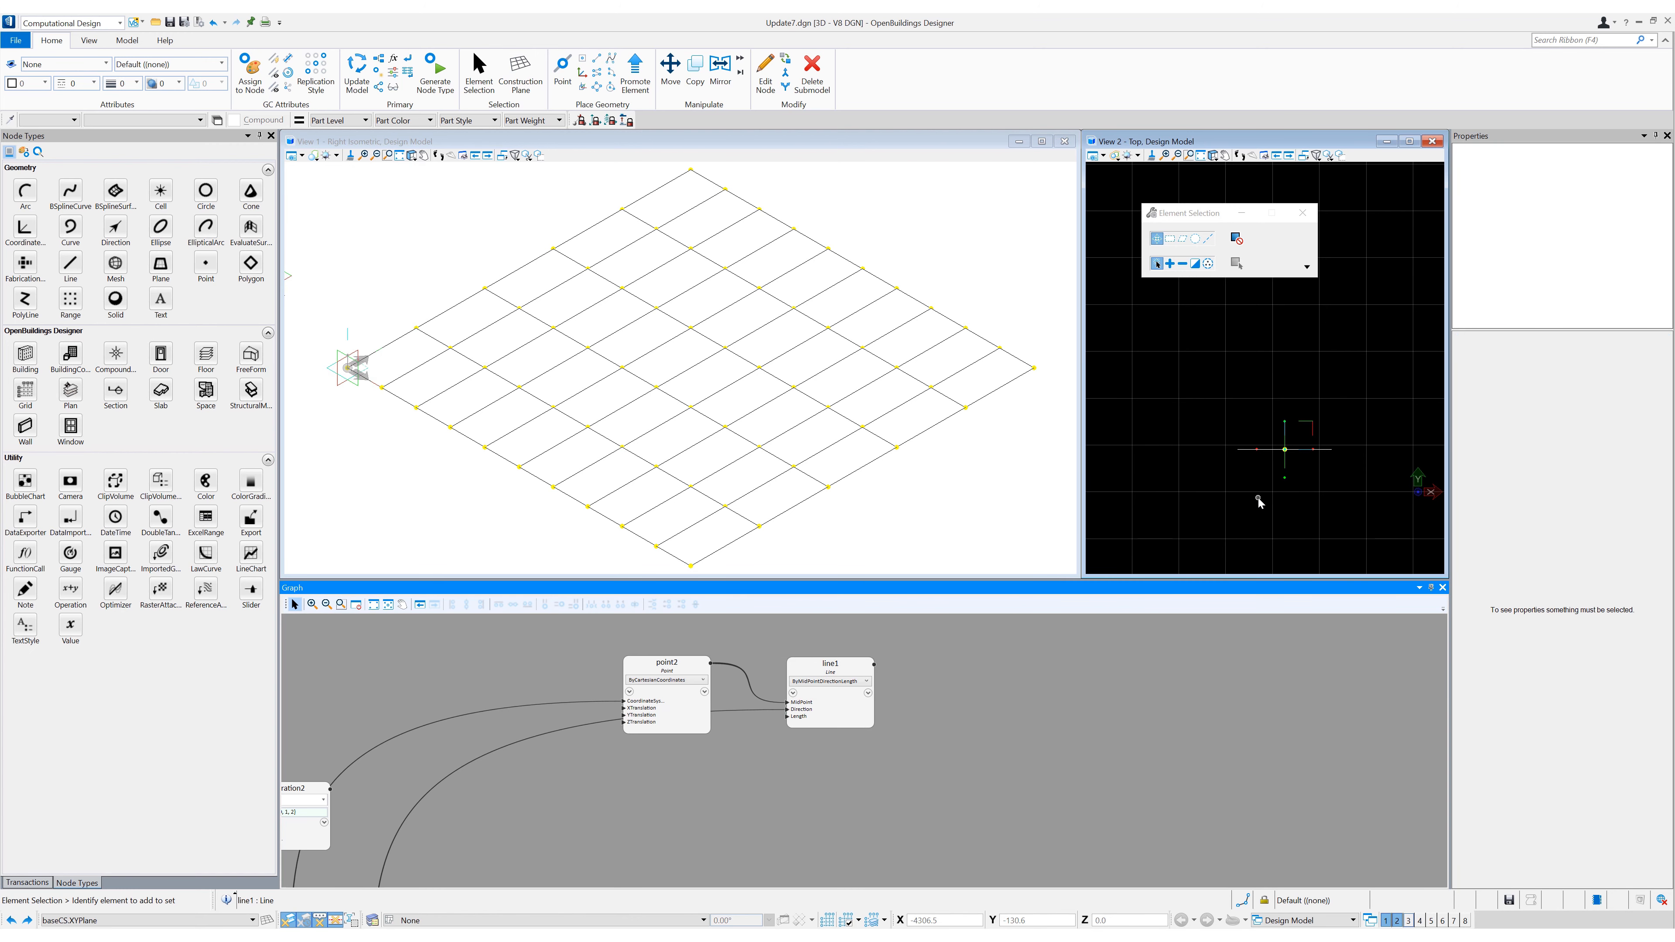
# - Place four points beside the polygon grid and create a B-spline curve through them
pyautogui.moveTo(1009, 700); pyautogui.dragTo(861, 722, button='middle')
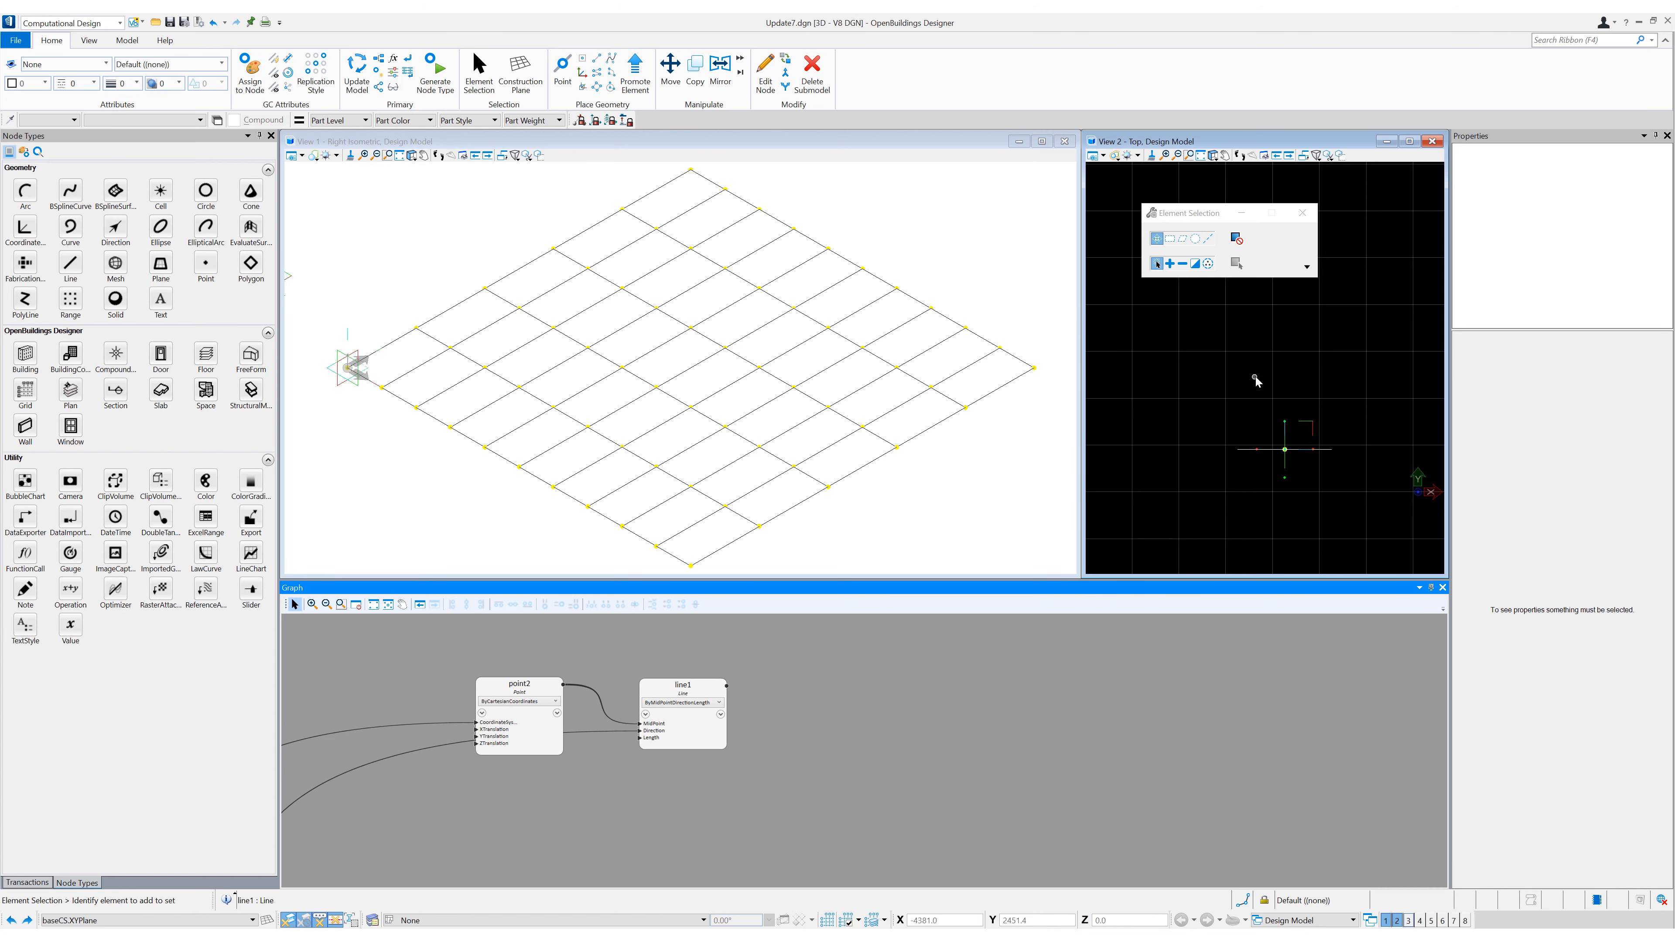
pyautogui.scroll(-5, 1253, 377)
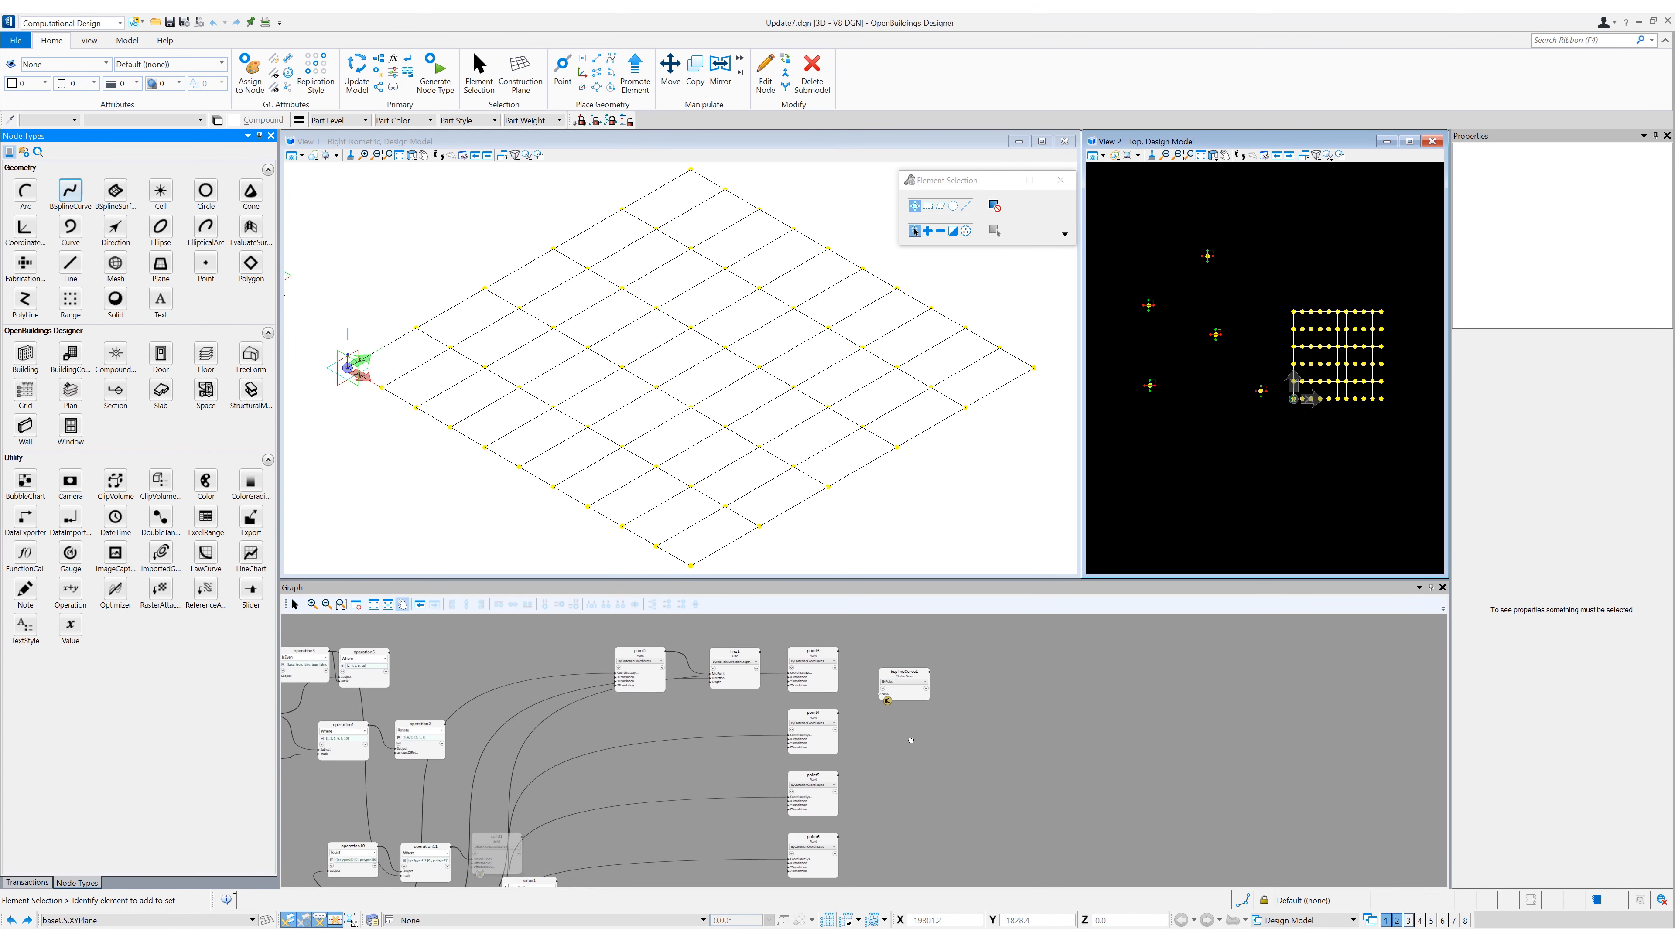
pyautogui.click(904, 677)
pyautogui.click(923, 486)
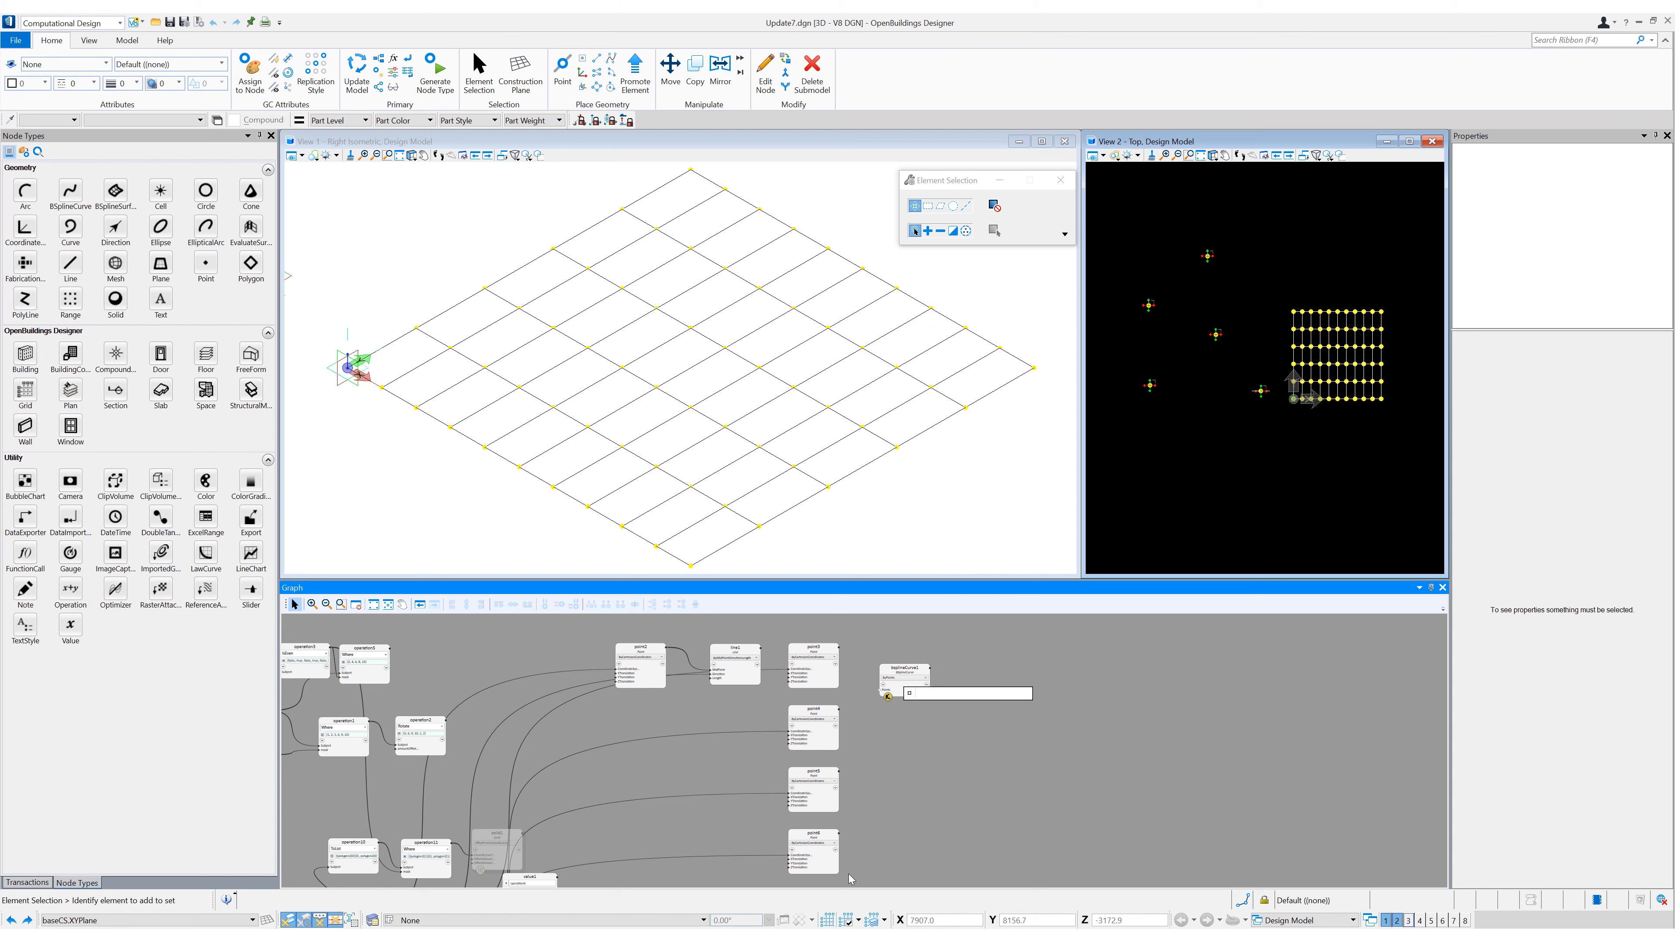
pyautogui.click(1011, 676)
# - Add a CoordinateSystem node that distributes coordinate systems along the B-spline curve
pyautogui.moveTo(25, 227); pyautogui.dragTo(965, 689)
pyautogui.click(1010, 627)
pyautogui.click(975, 696)
pyautogui.click(1110, 700)
pyautogui.click(1054, 716)
pyautogui.scroll(5, 1163, 347)
# - Add a second Line node beside the CoordinateSystem node and set it to ByMidPointDirectionLength
pyautogui.moveTo(71, 264); pyautogui.dragTo(1042, 683)
pyautogui.click(1051, 673)
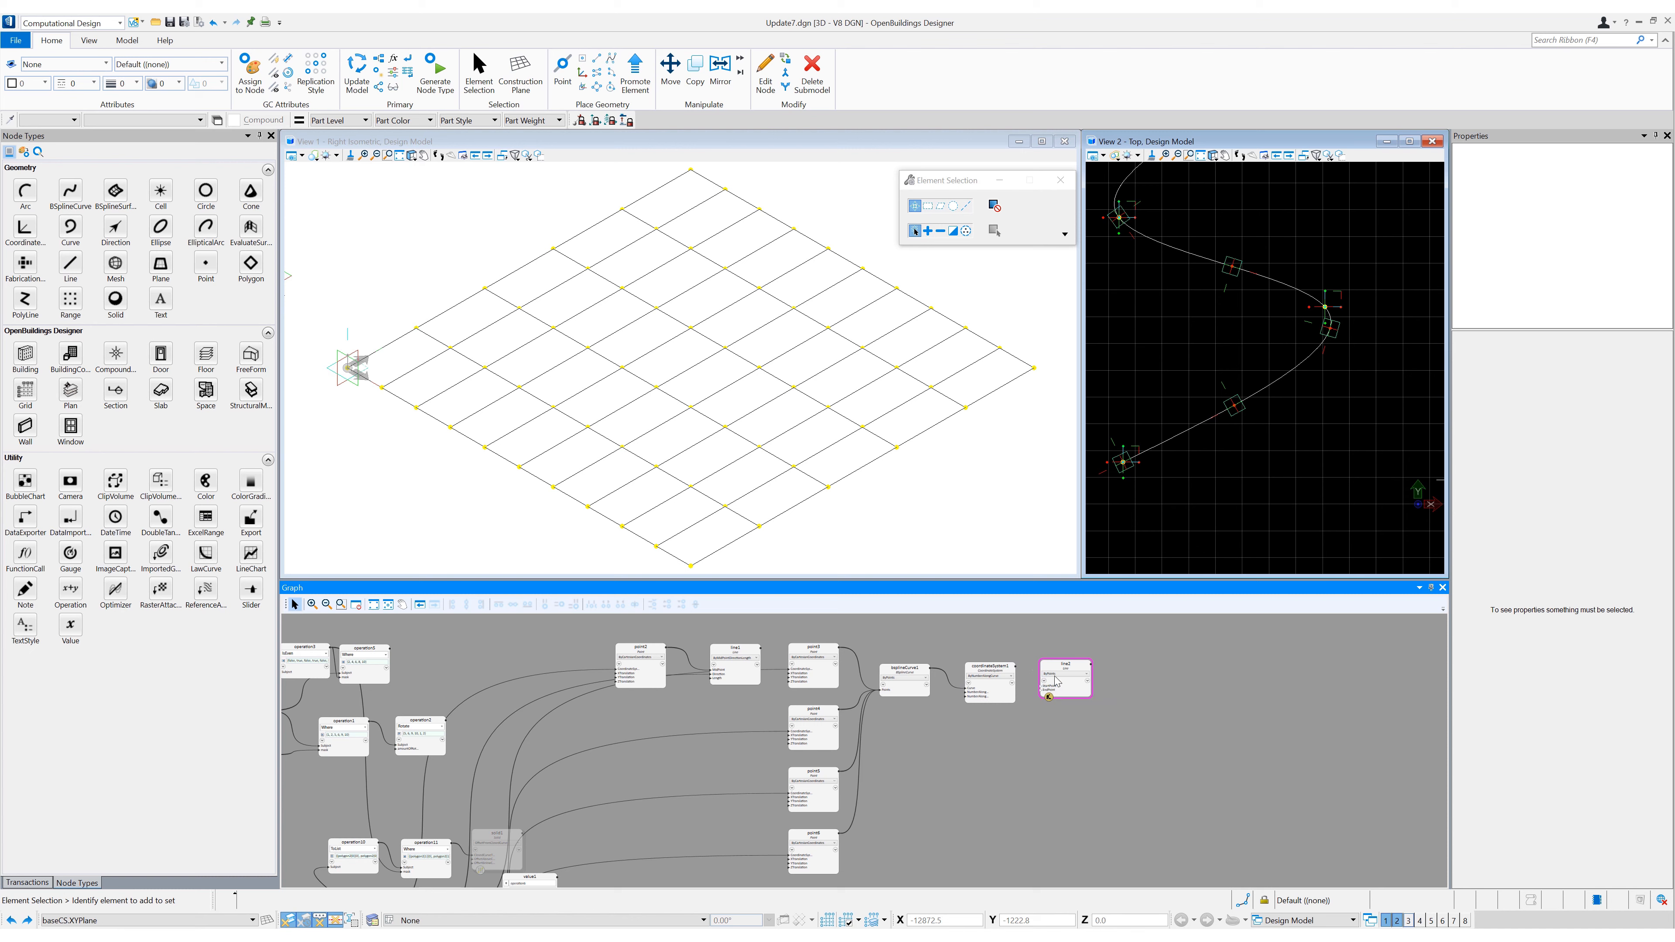
pyautogui.click(1063, 673)
pyautogui.click(1115, 370)
# - Use the coordinate systems as the second line's midpoints and the Y direction of coordinateSystem1 as its direction
pyautogui.moveTo(1016, 666)
pyautogui.mouseDown()
pyautogui.moveTo(1055, 692)
pyautogui.moveTo(1040, 686)
pyautogui.mouseUp()
pyautogui.moveTo(1042, 690)
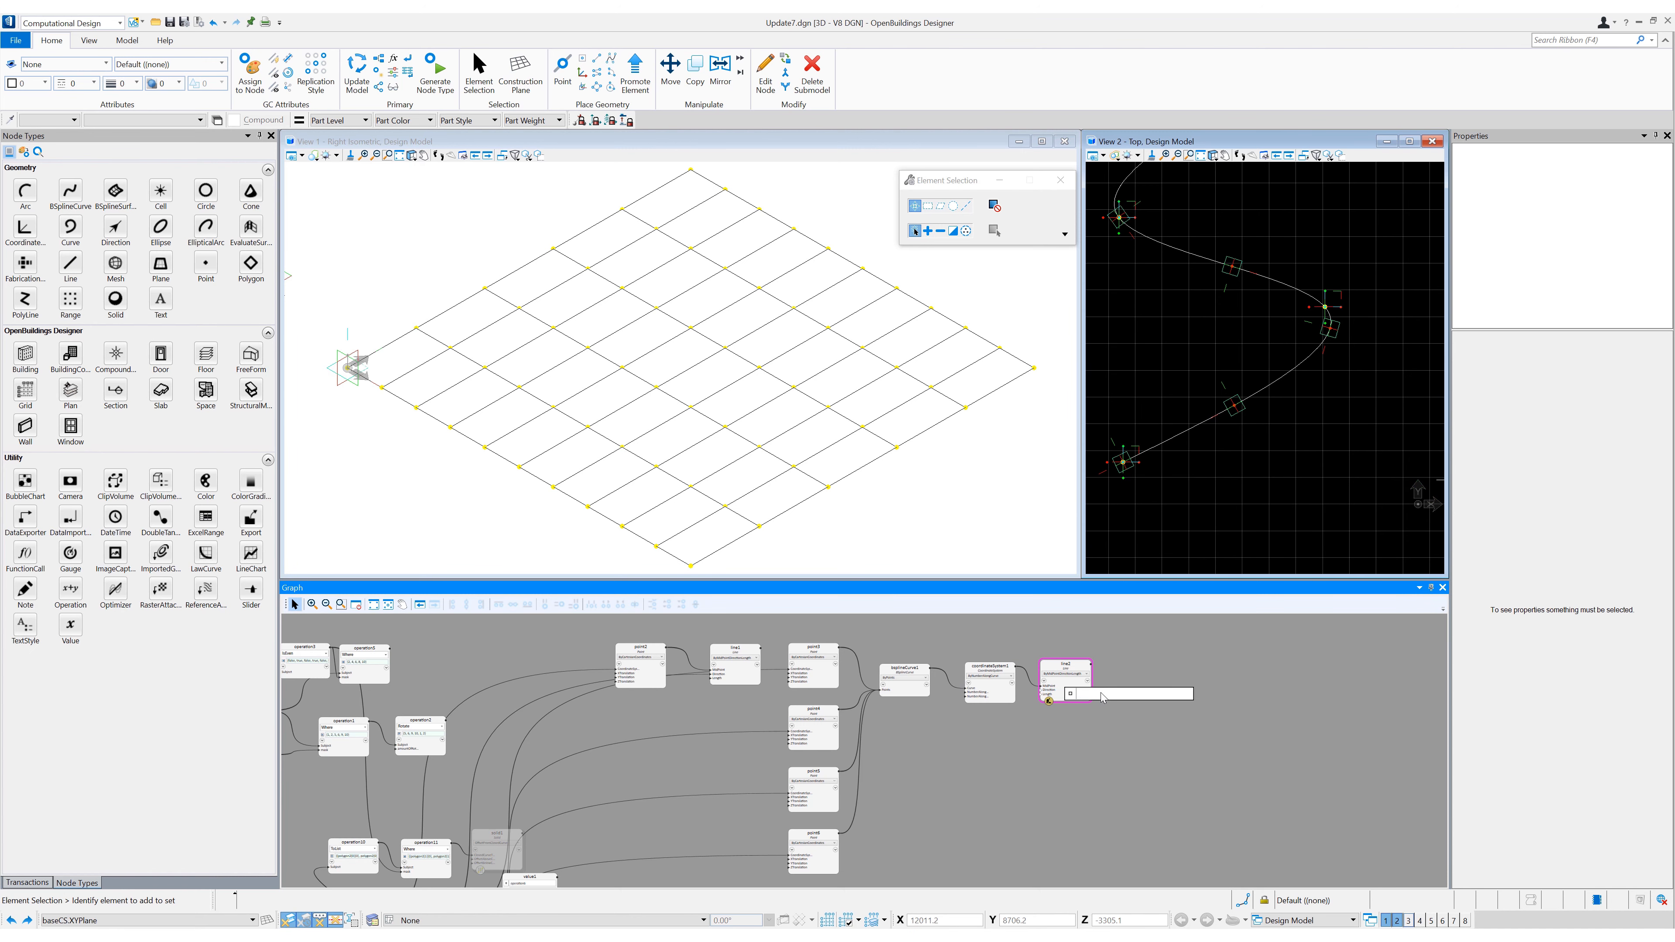
pyautogui.write('coordinateSystem1.yd')
pyautogui.press('Return')
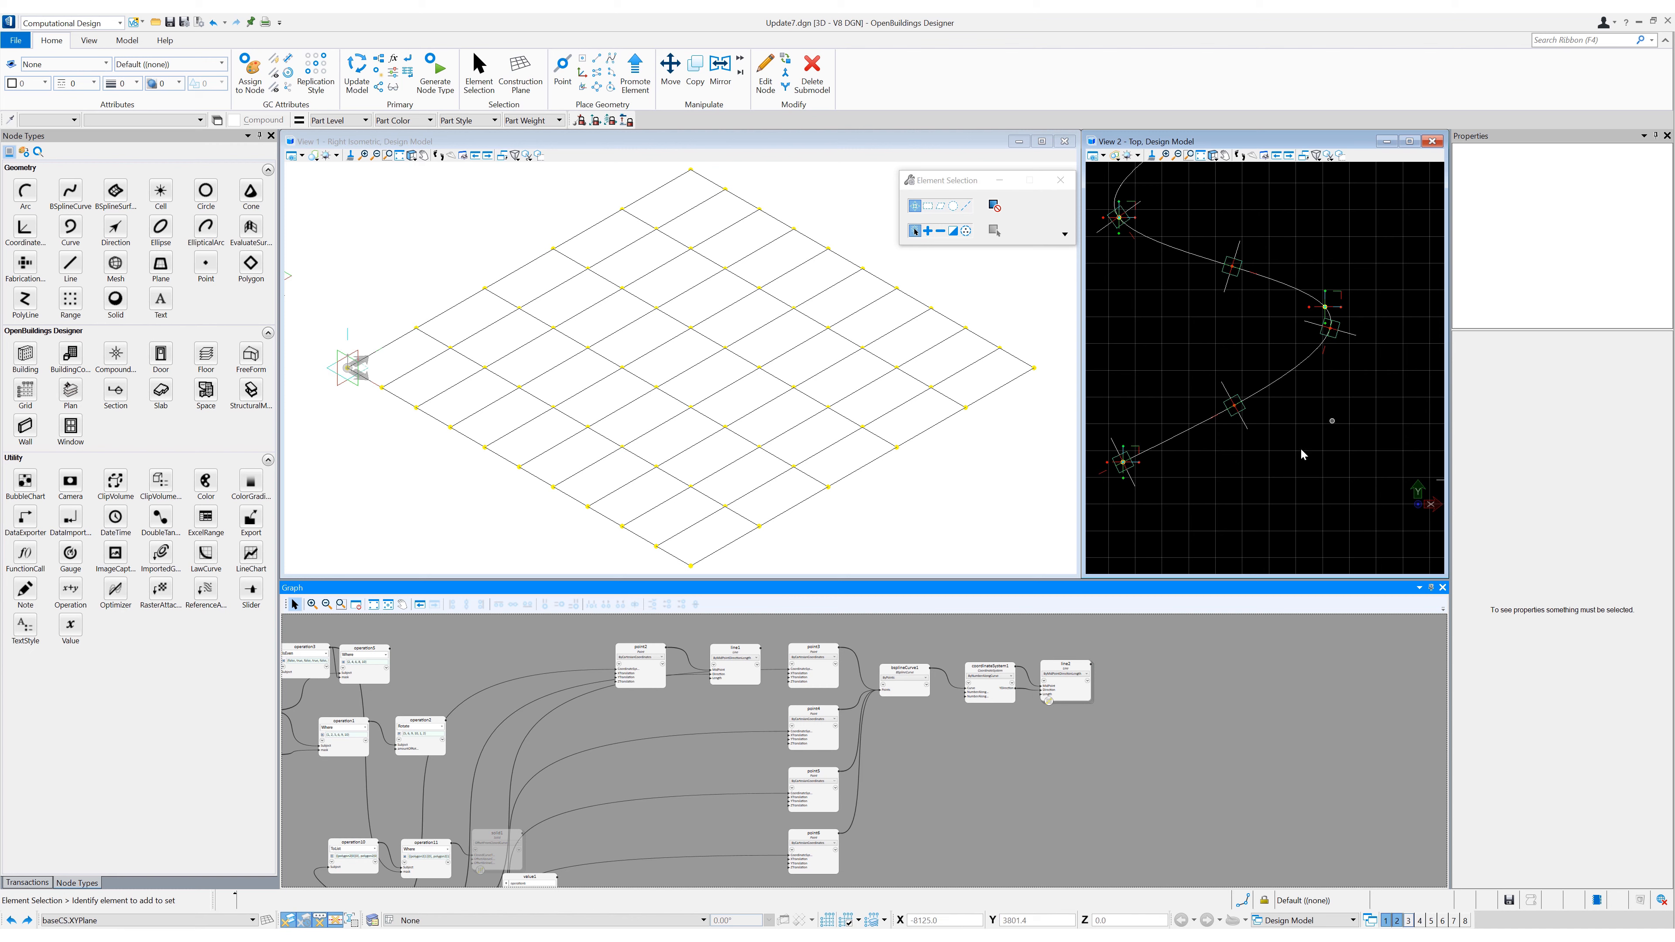
pyautogui.scroll(-2, 1302, 473)
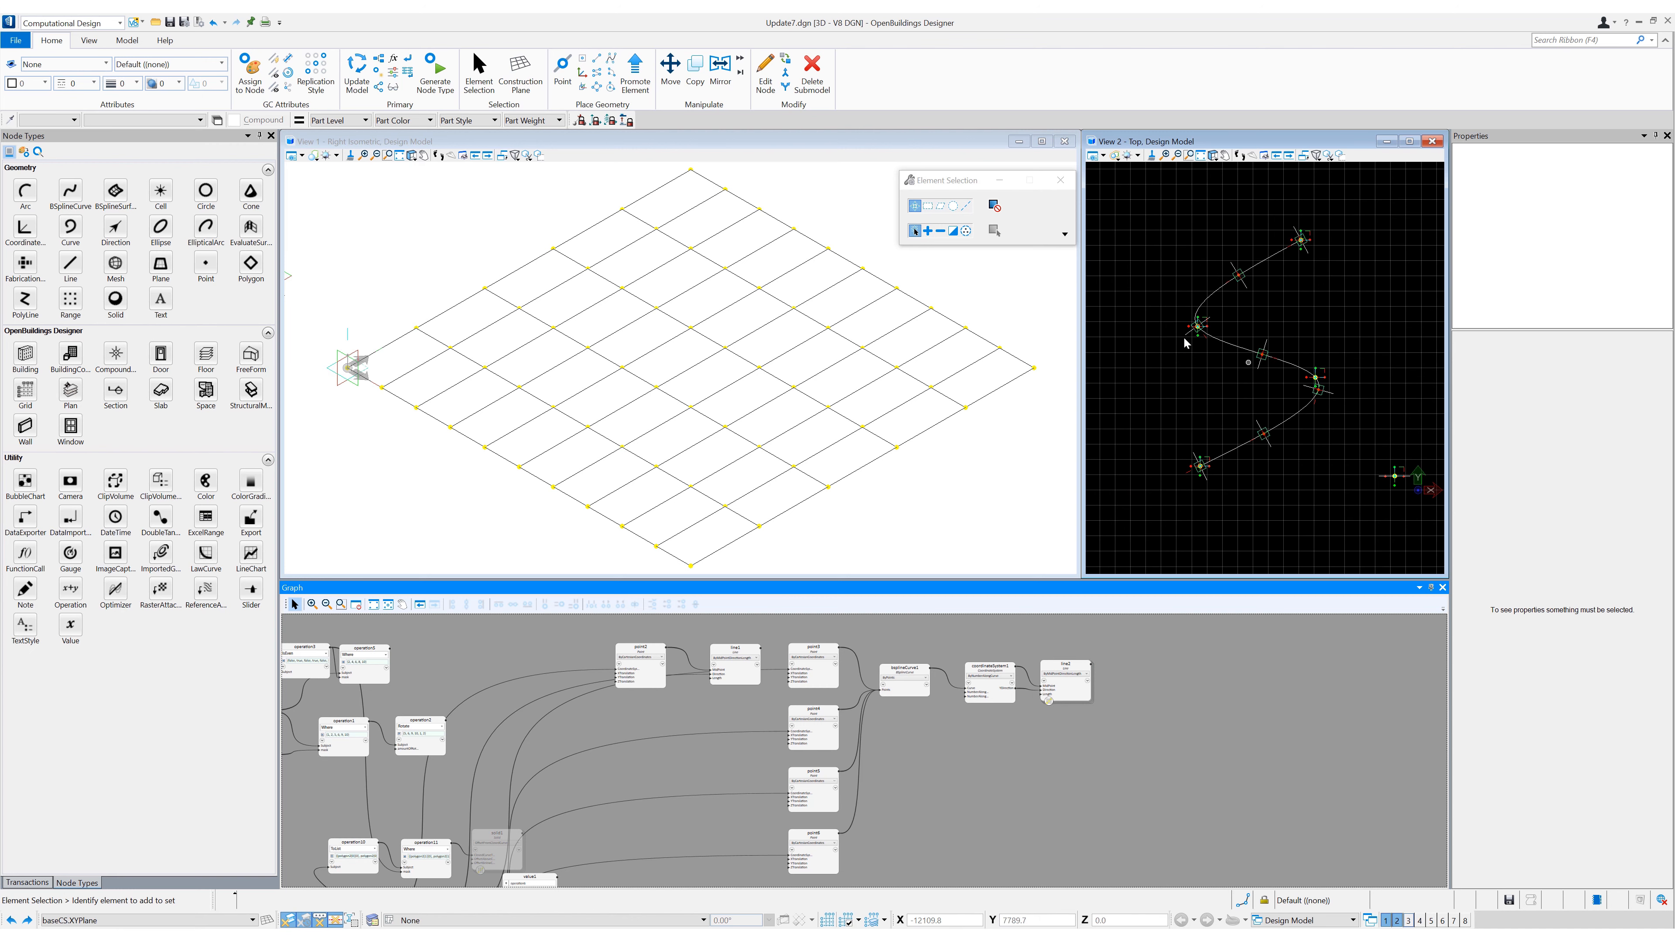
pyautogui.click(1342, 483)
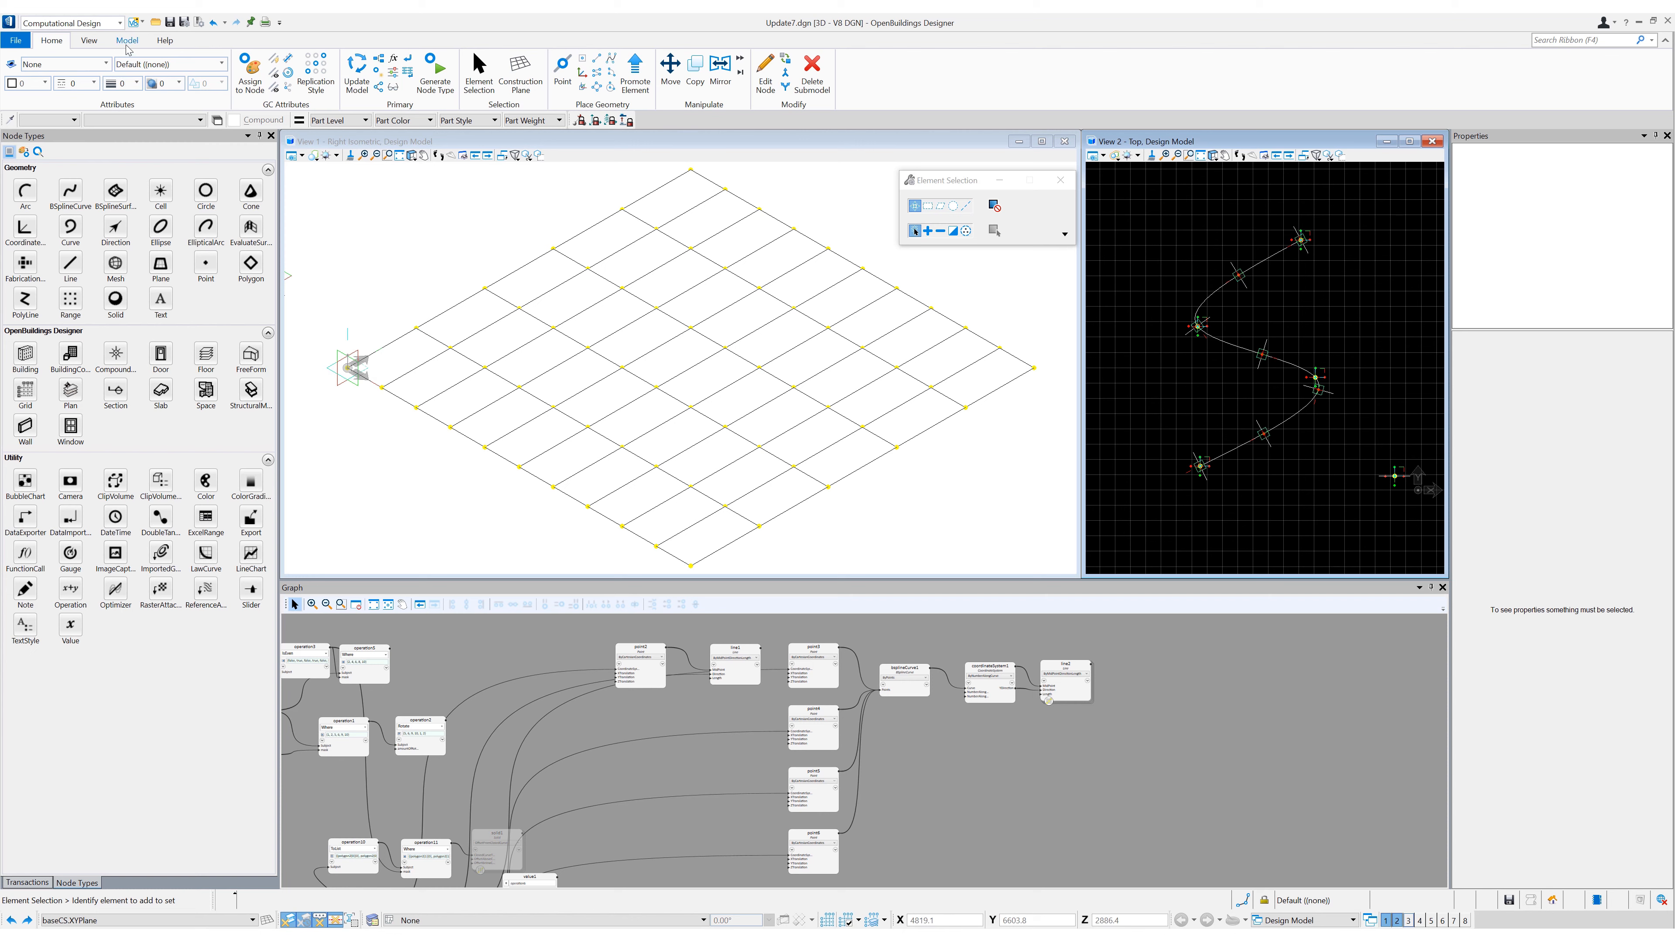
# - Create a global value PathWidth with value 2000, data type double and description "My Path Width"
pyautogui.click(127, 41)
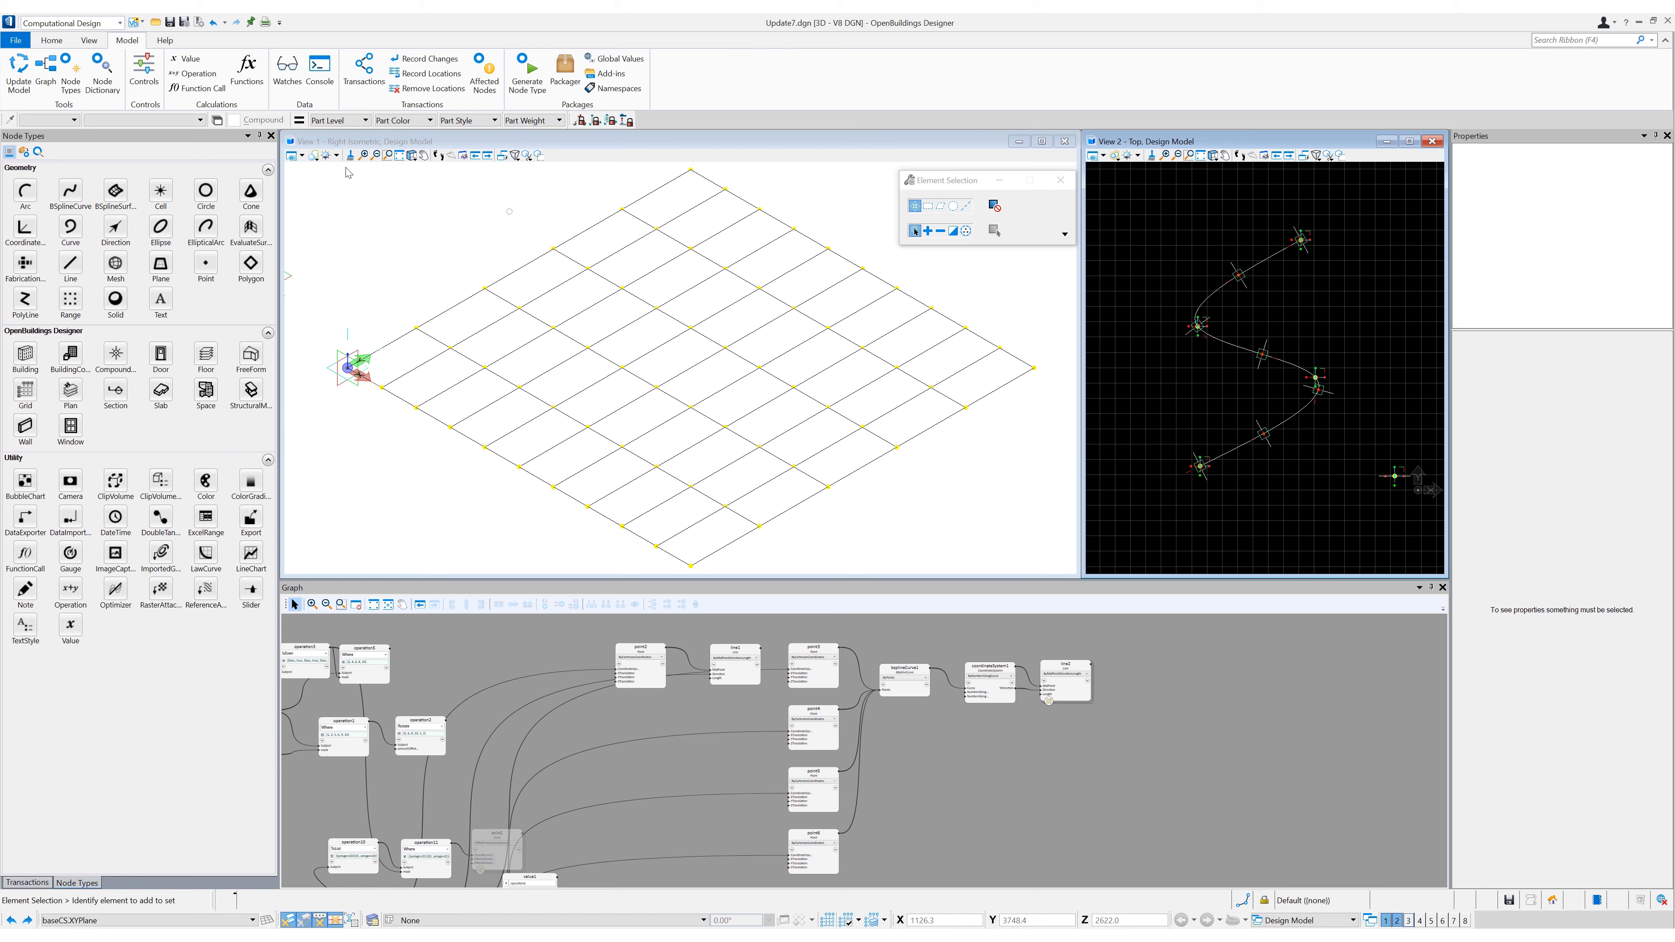
pyautogui.click(613, 61)
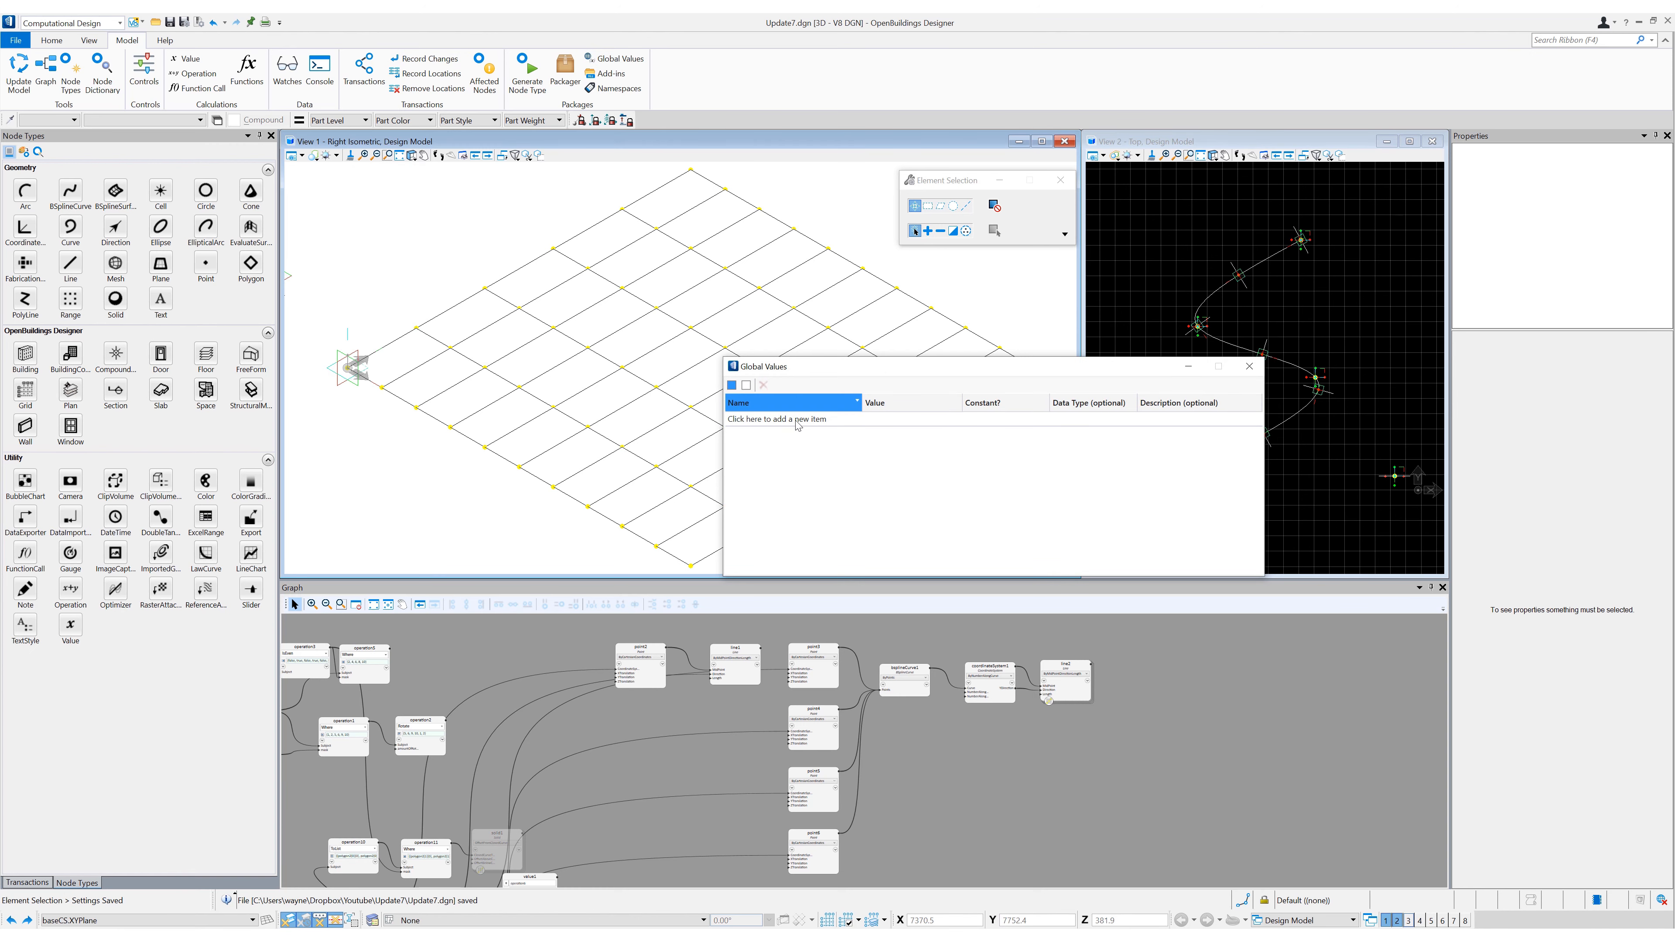
pyautogui.click(797, 422)
pyautogui.write('PathWidth')
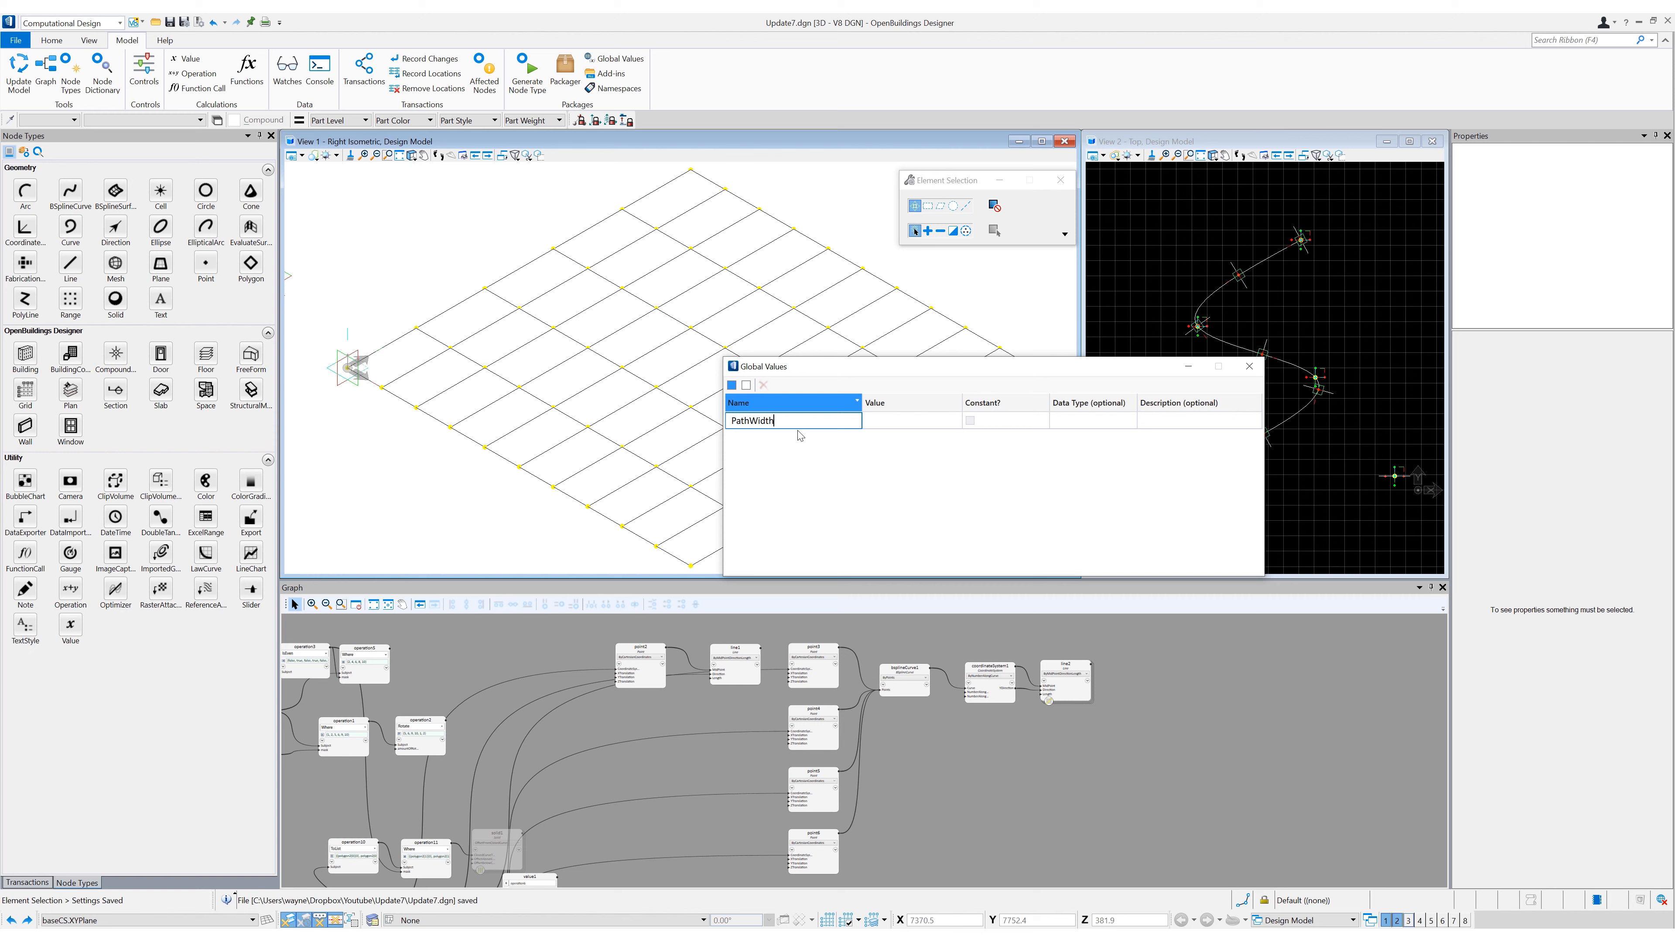
pyautogui.press('Tab')
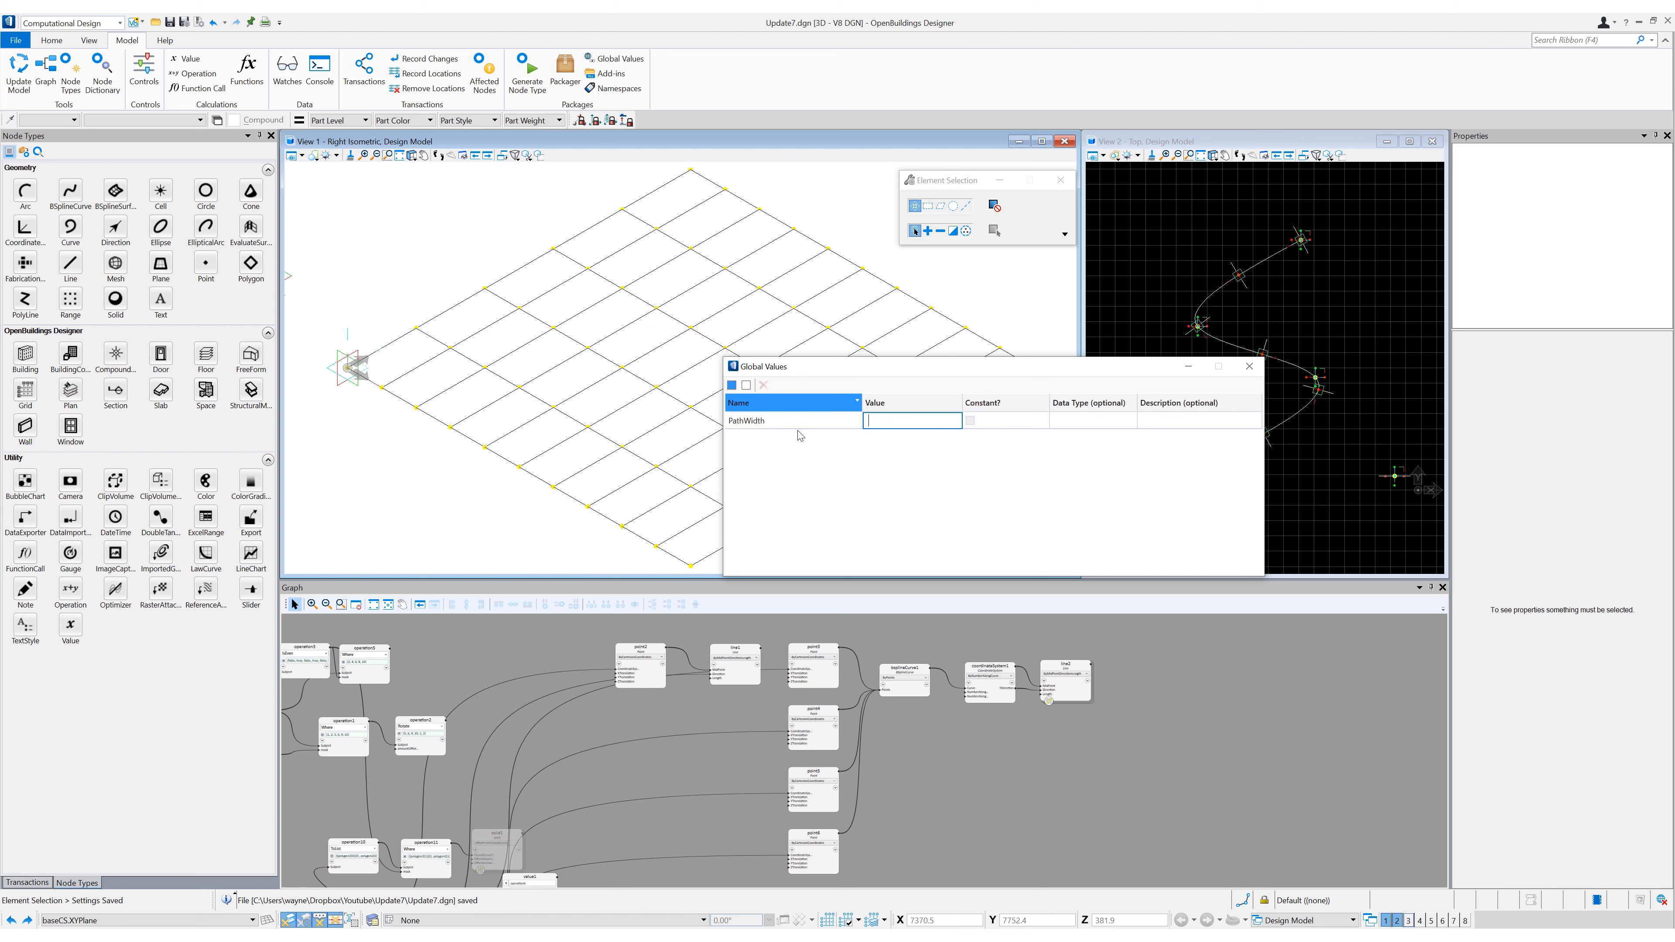
pyautogui.press('Tab')
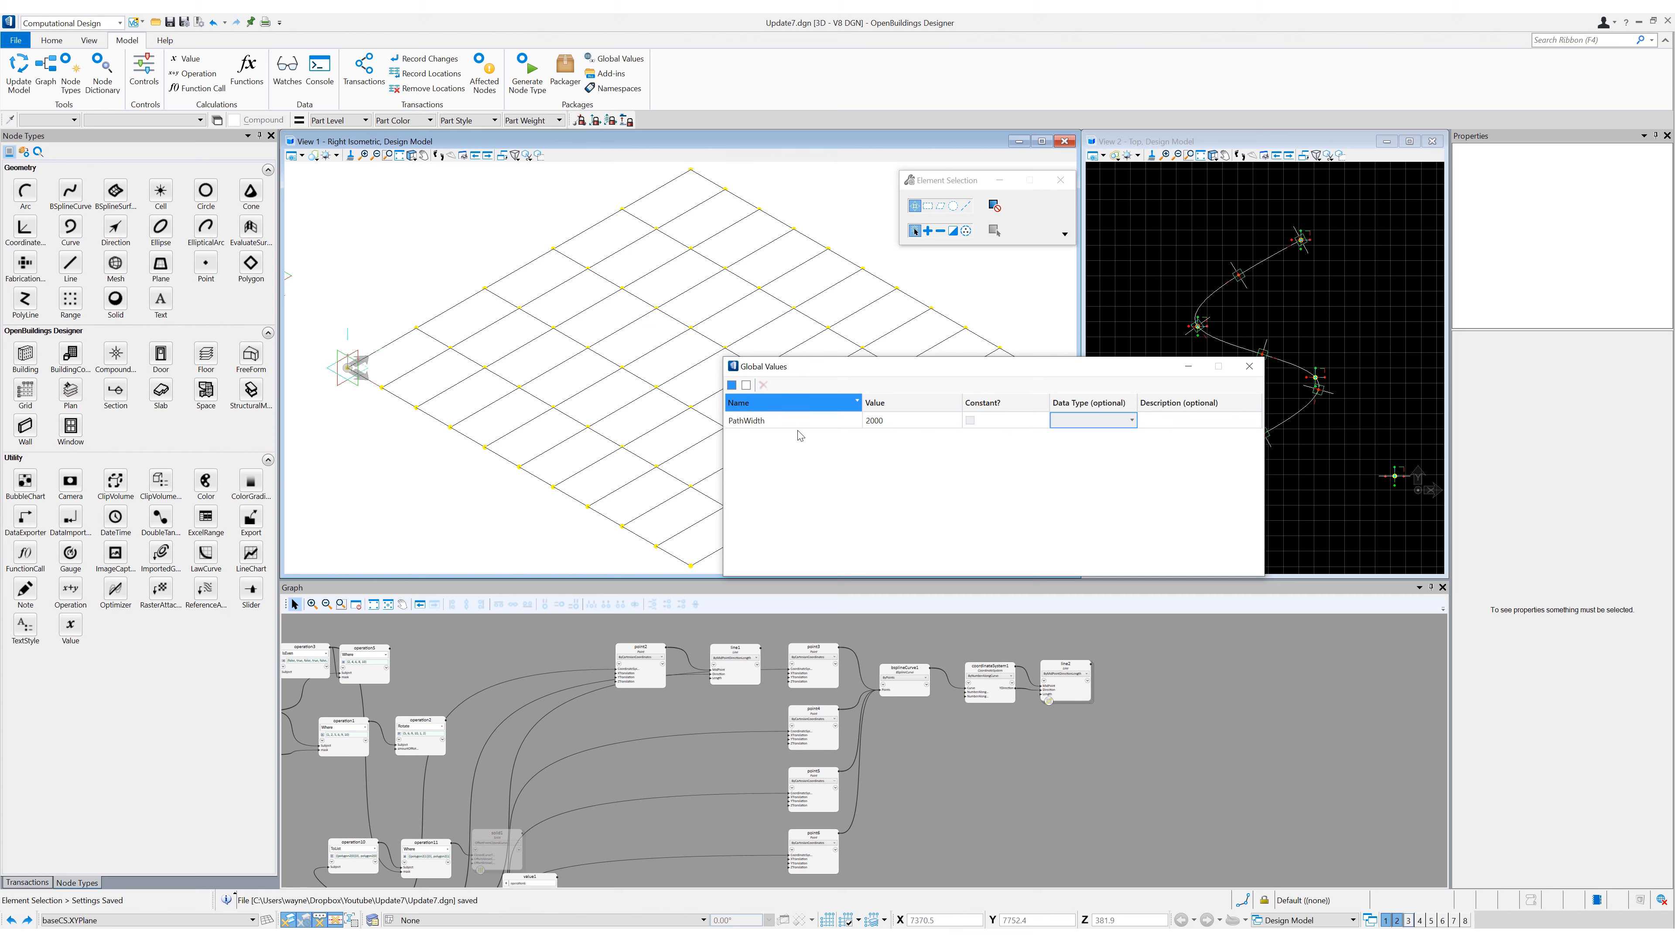
pyautogui.click(1177, 422)
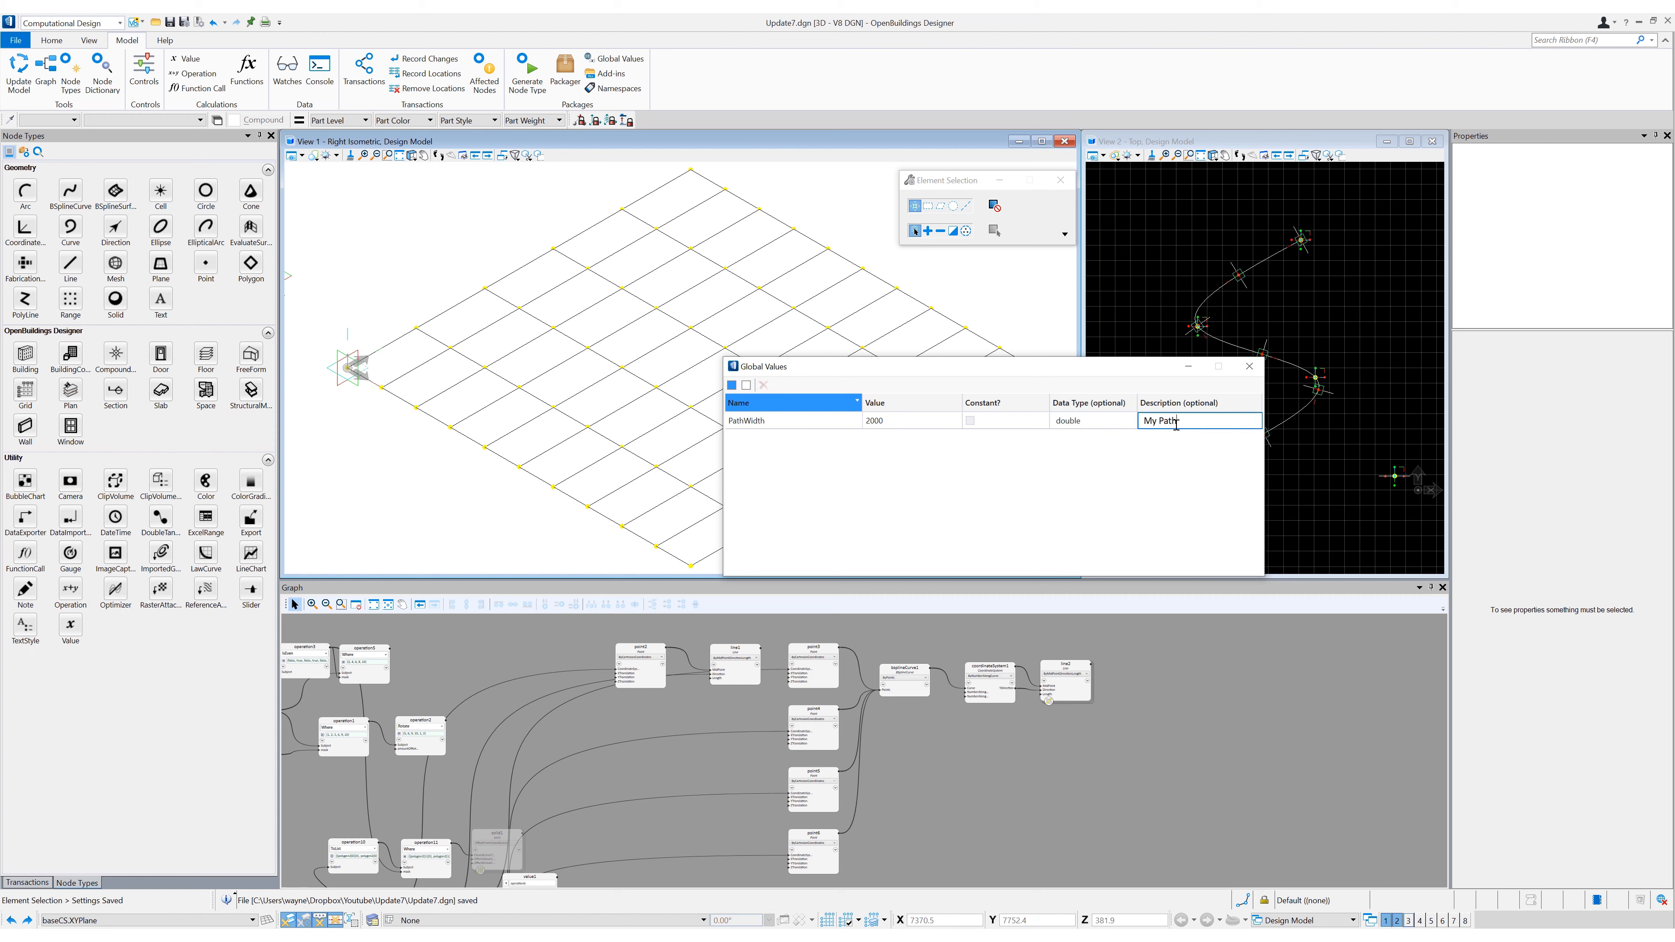
pyautogui.write('My Path Width')
pyautogui.press('Return')
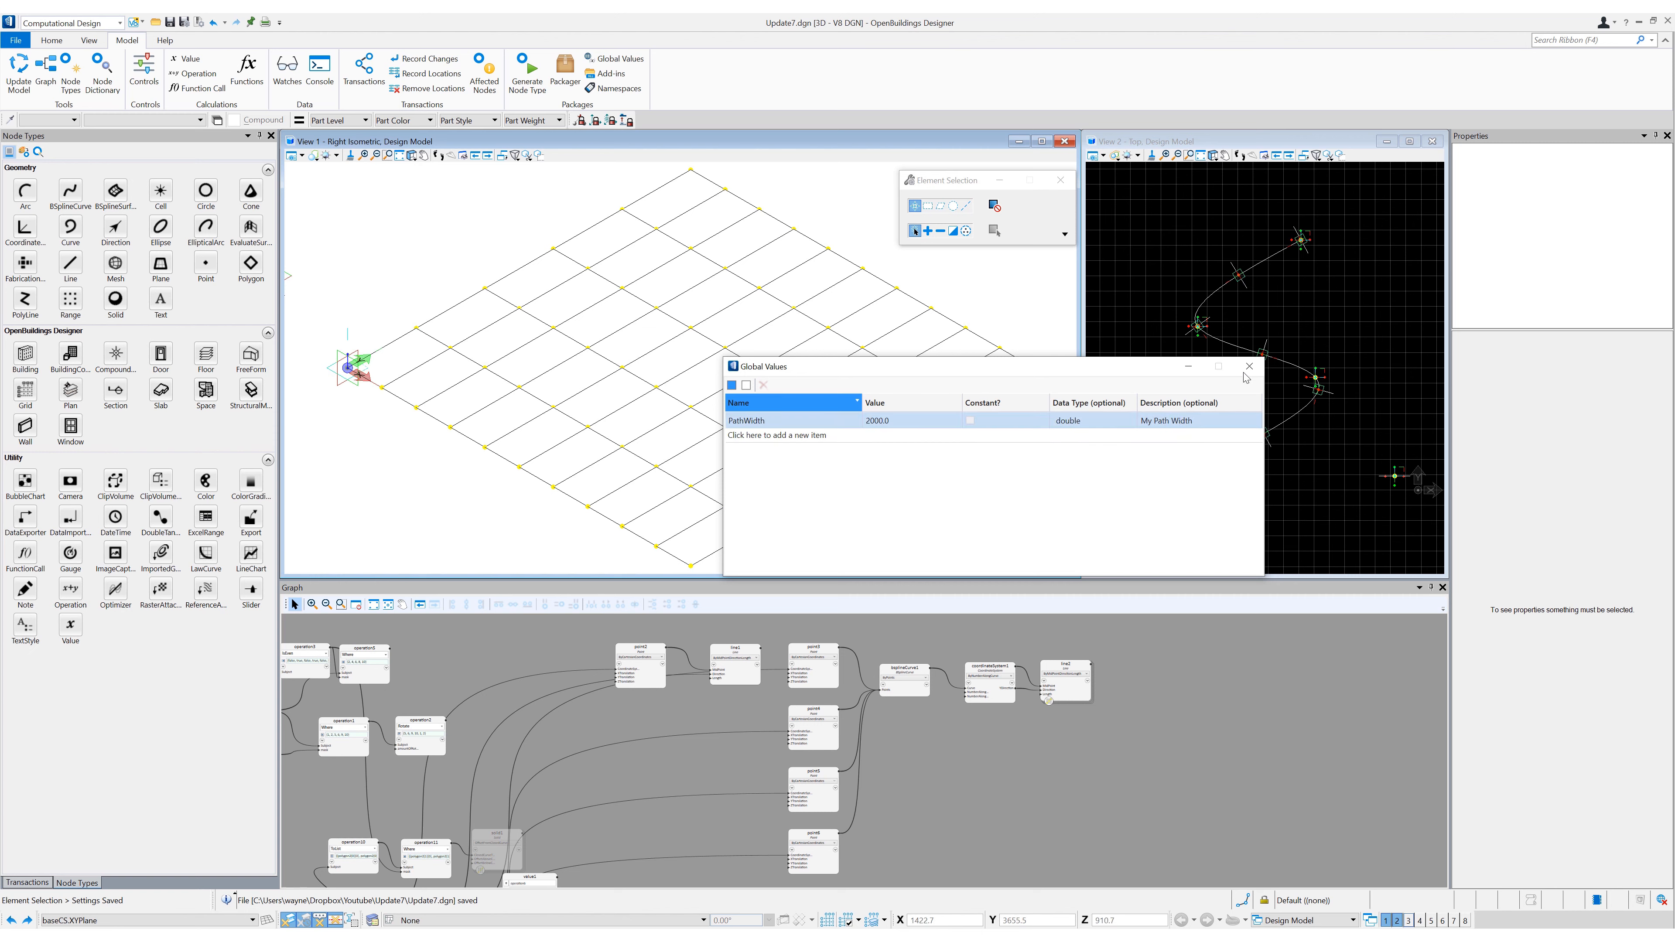
pyautogui.click(1249, 368)
# - Set the length of the second Line node to the global value PathWidth
pyautogui.click(1193, 772)
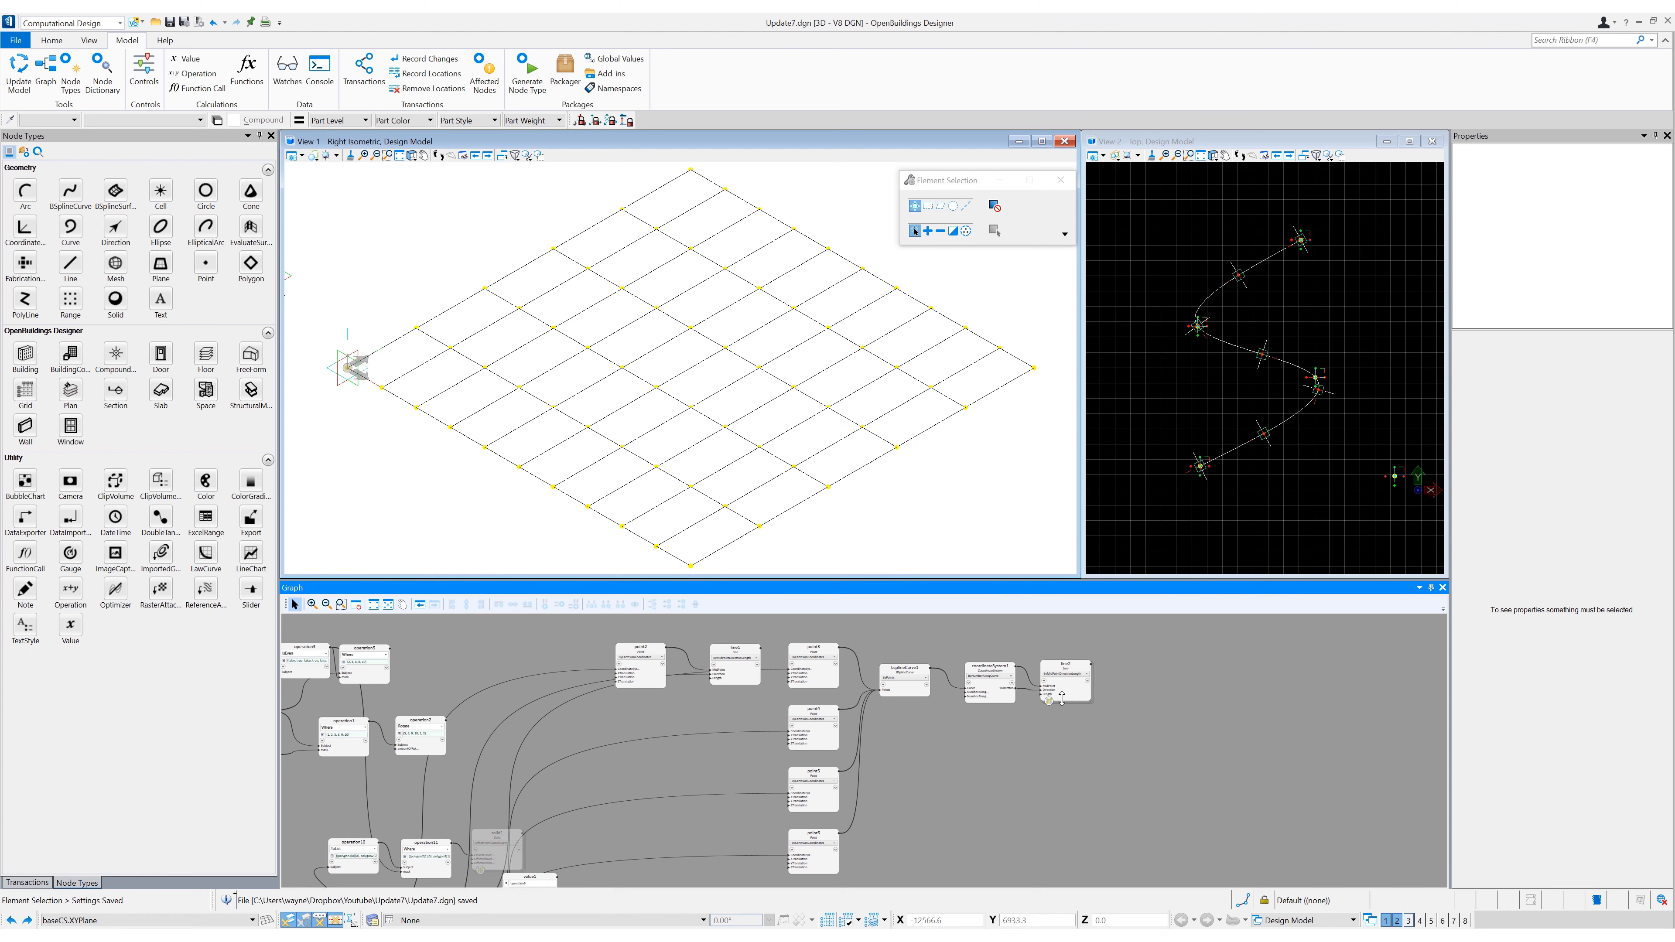
pyautogui.moveTo(1049, 694)
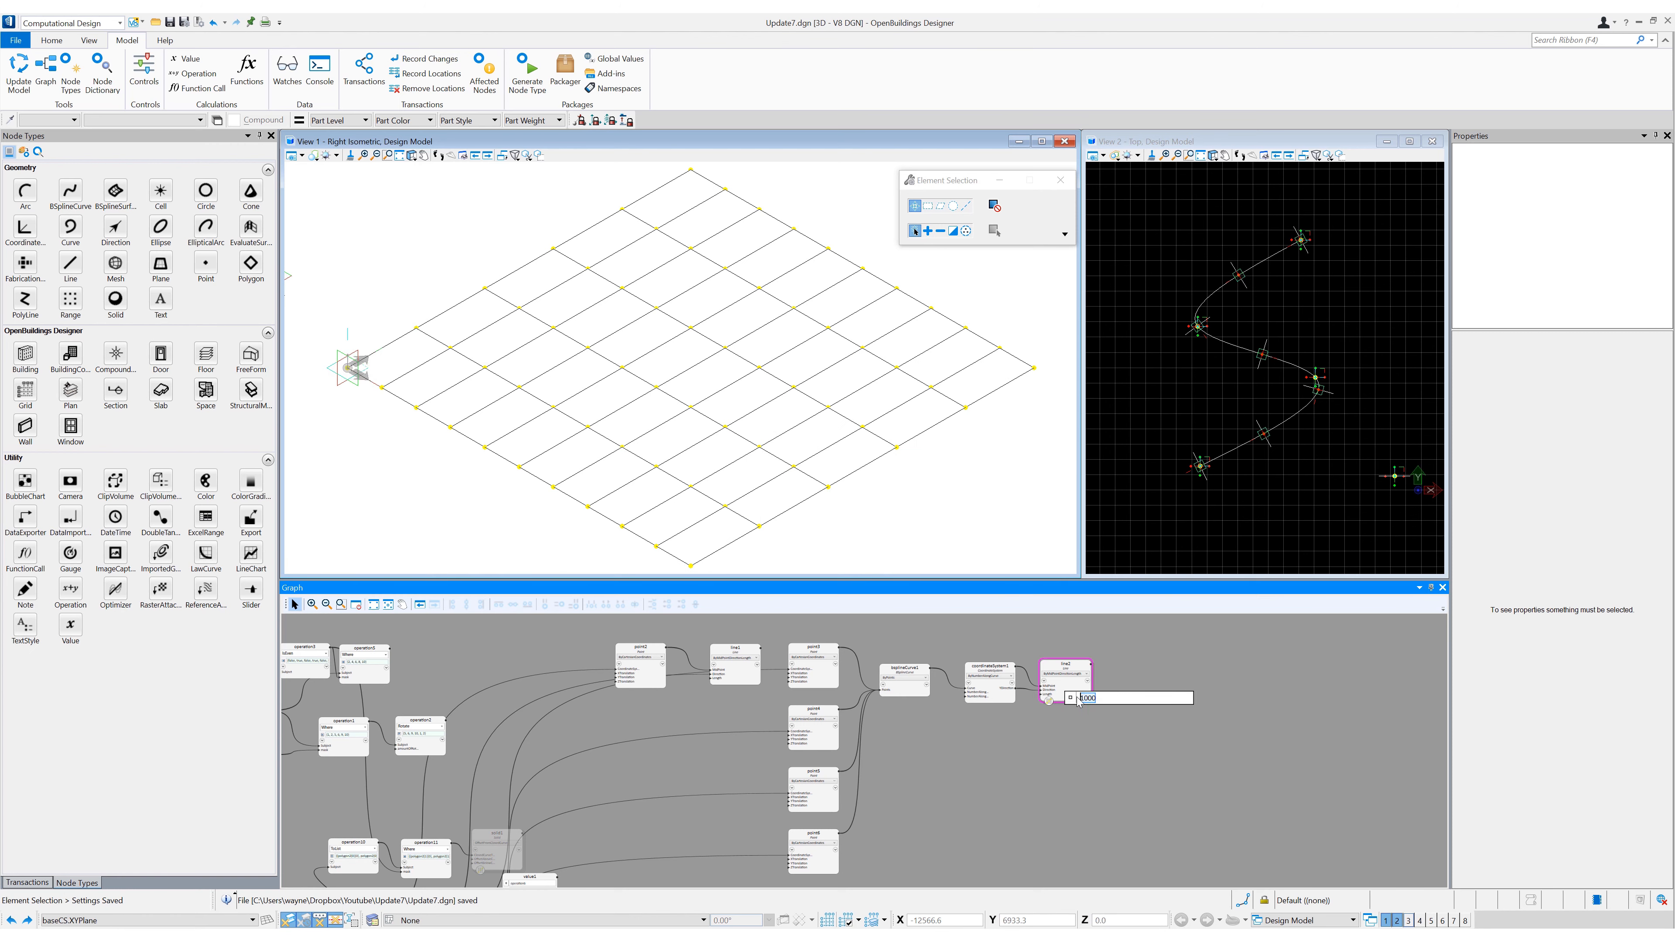
pyautogui.write('pat')
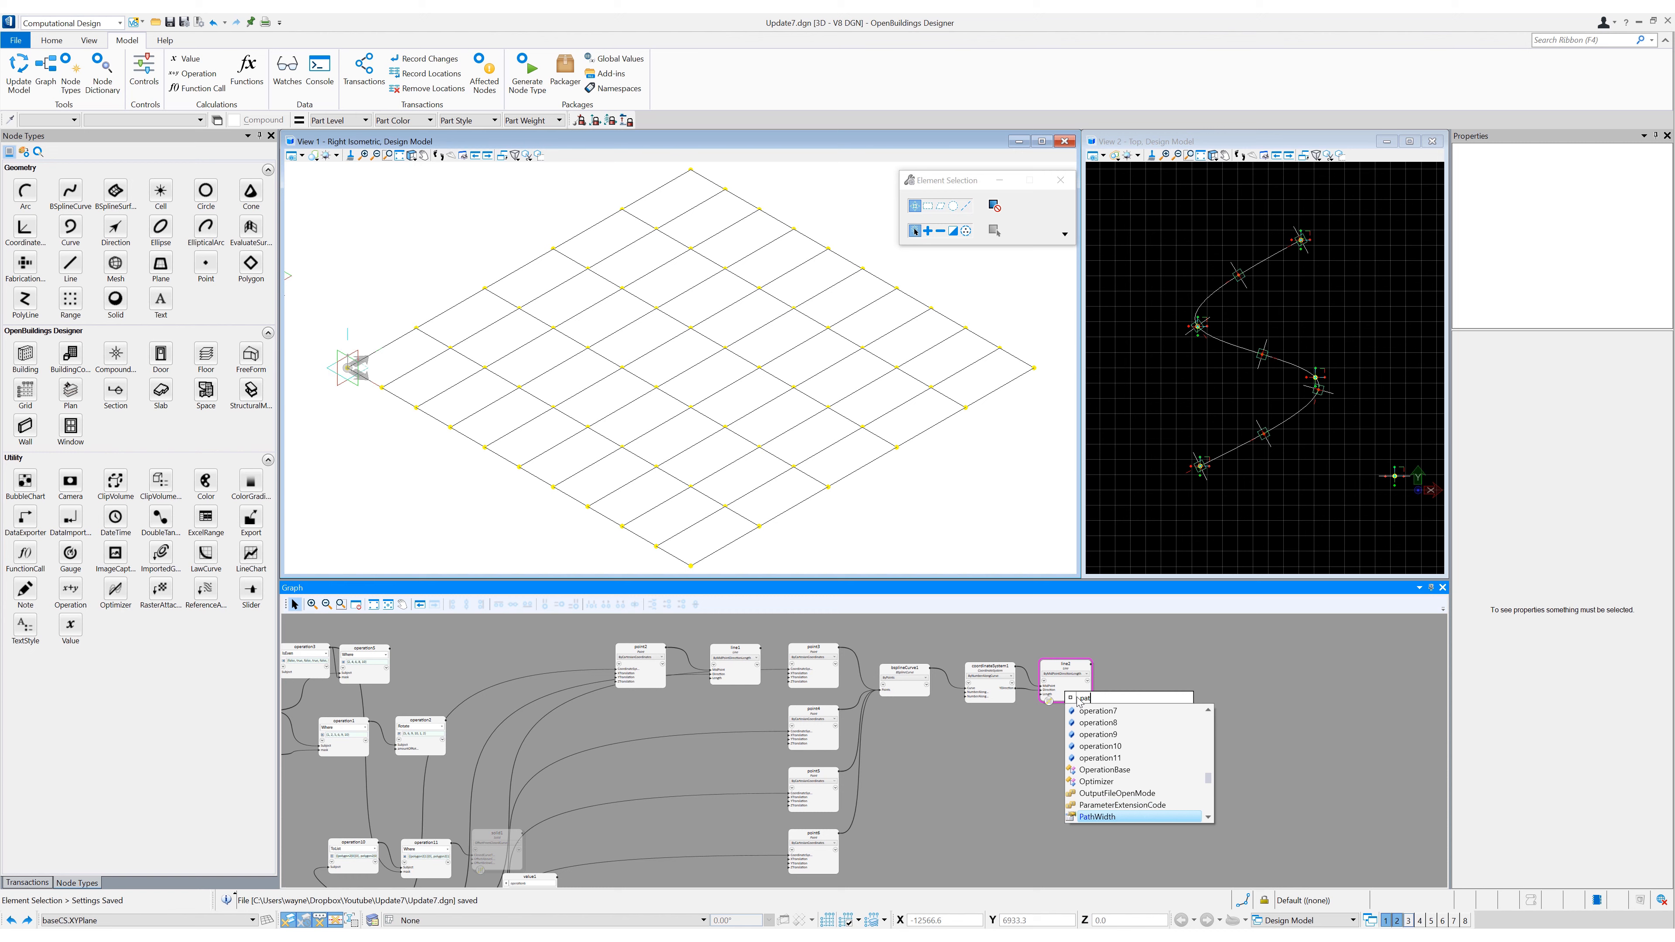
pyautogui.write('h')
pyautogui.press('Return')
pyautogui.press('Return')
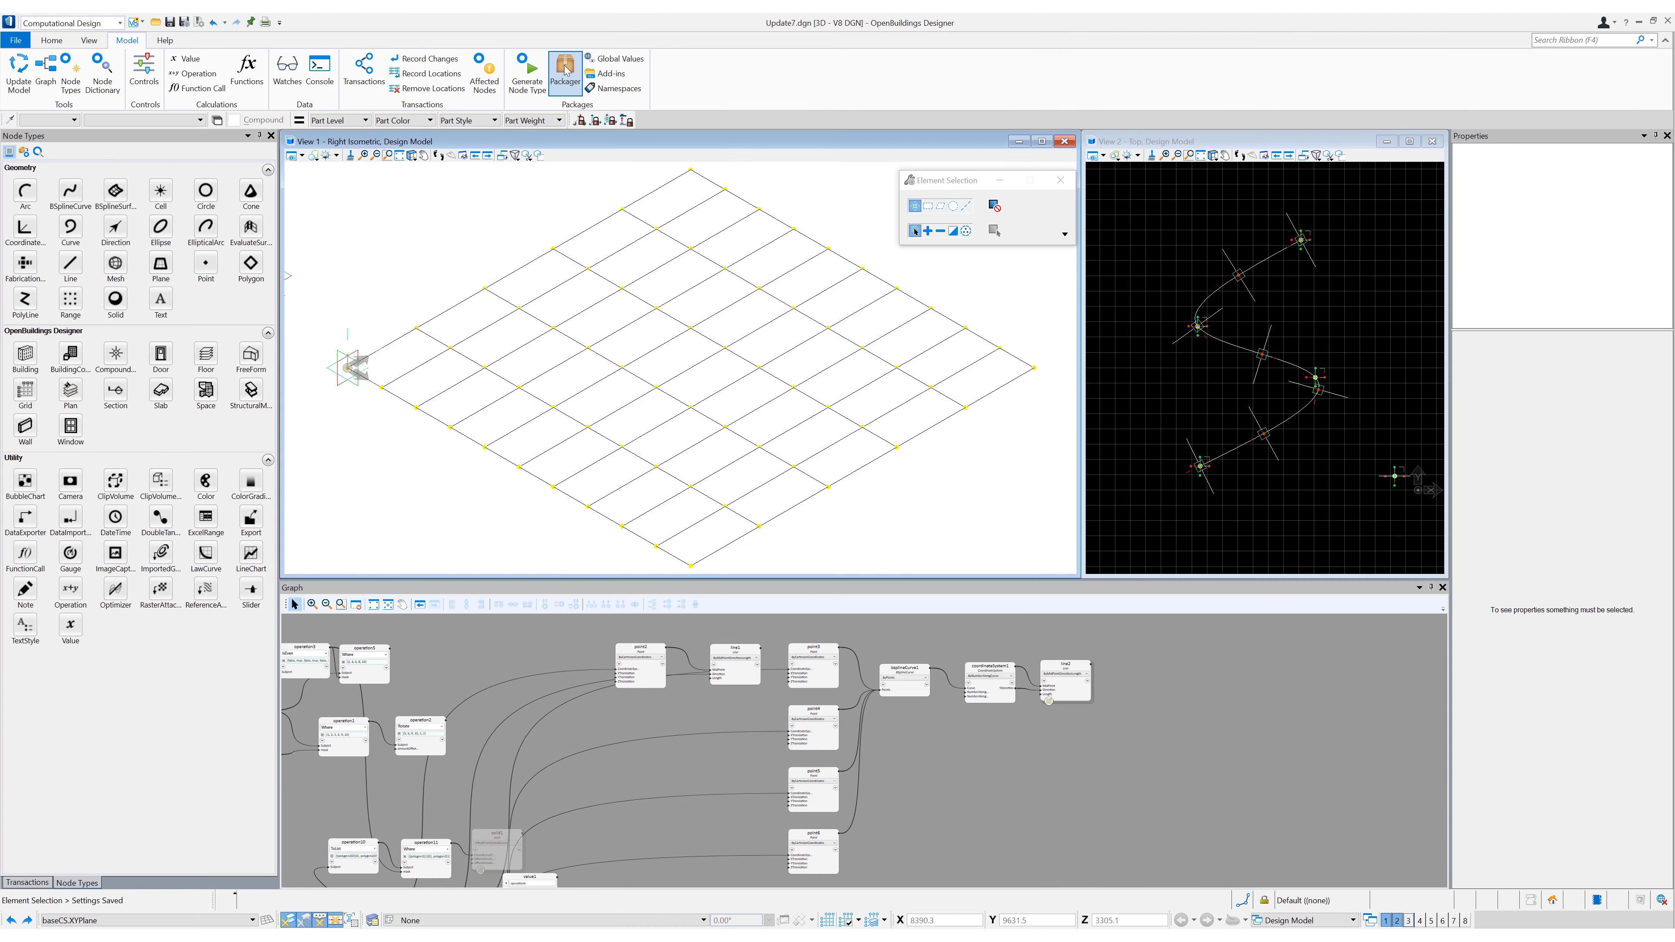
# - Open the Packager and examine the TestFunction script in the function list
pyautogui.click(564, 71)
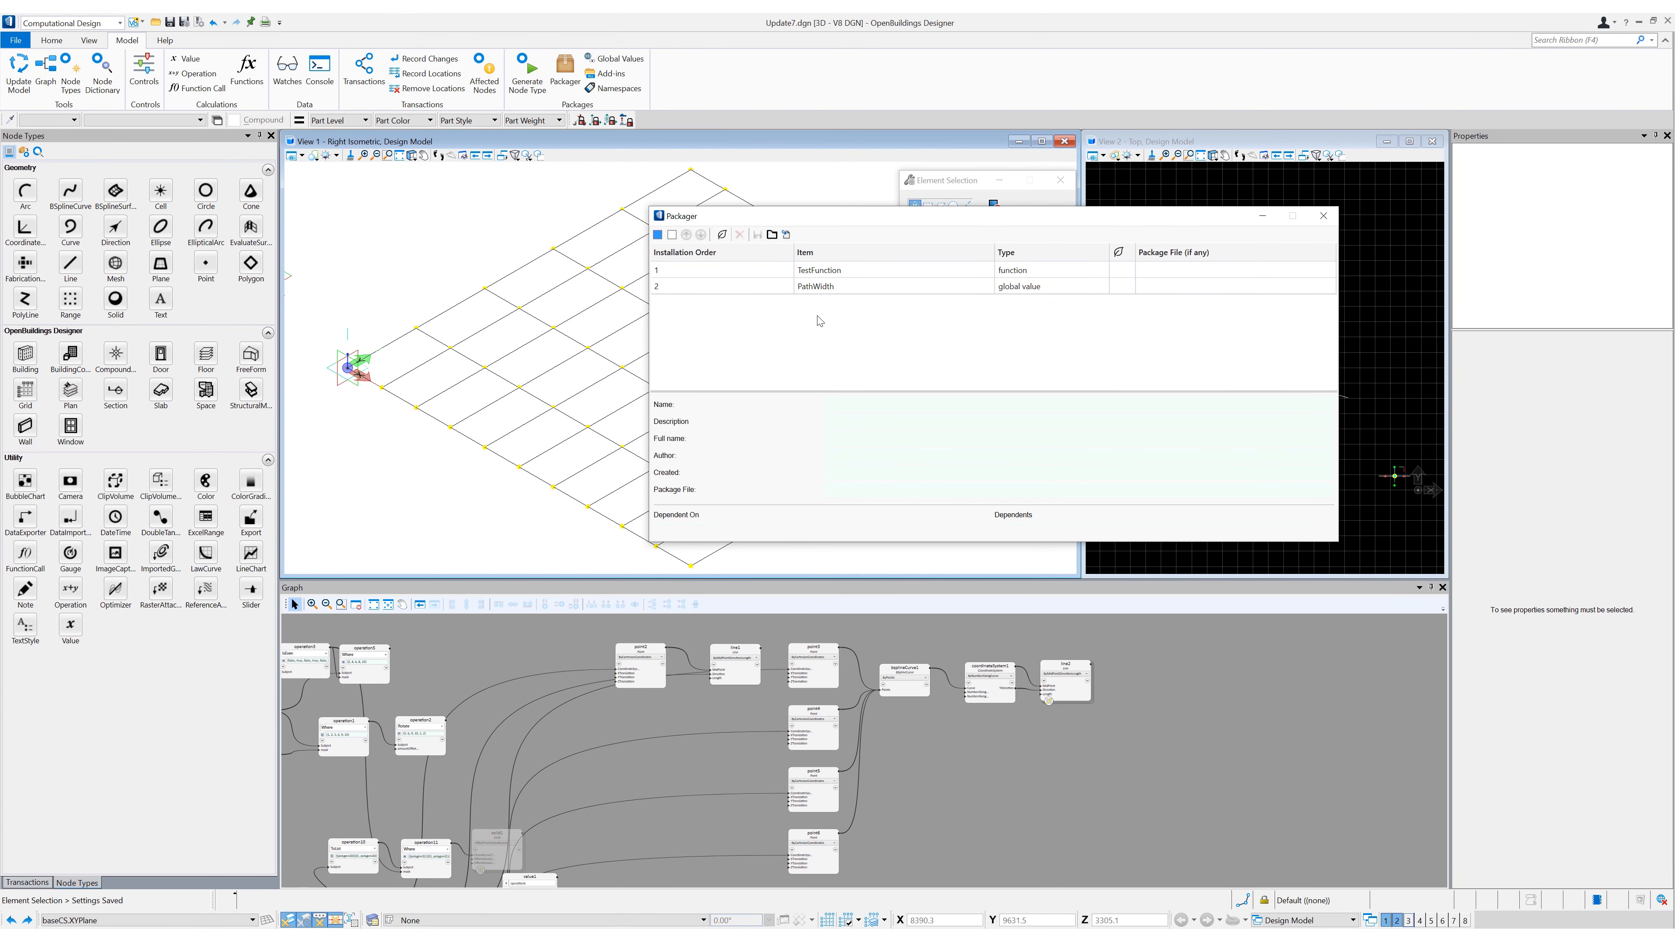
pyautogui.click(829, 273)
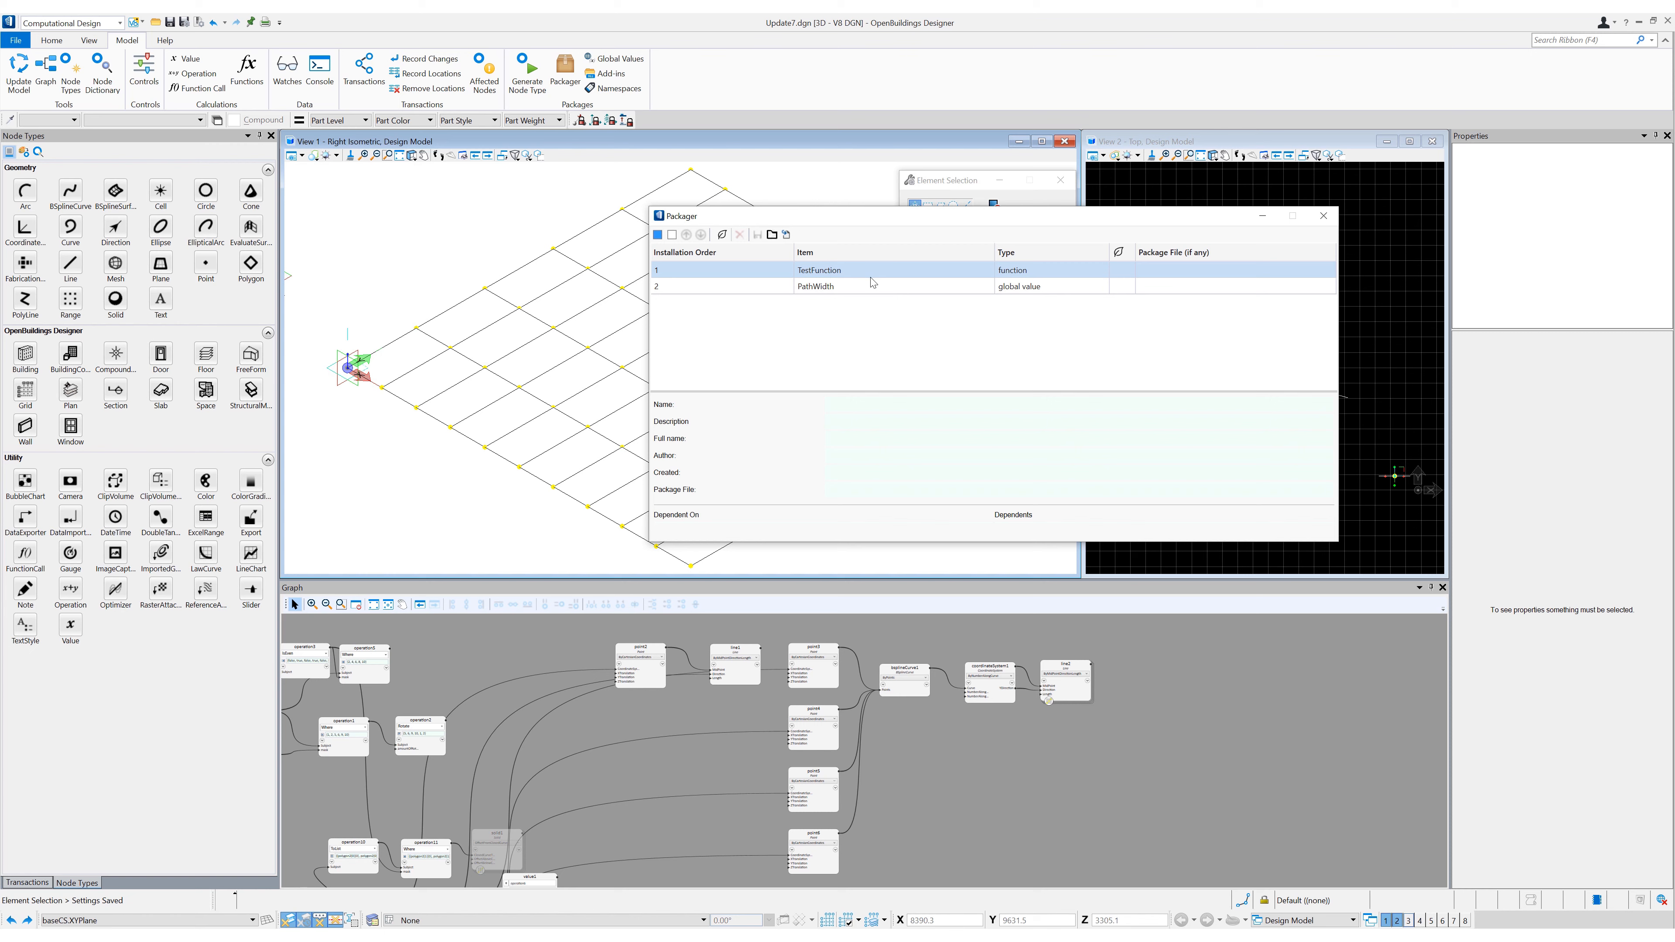
pyautogui.click(246, 68)
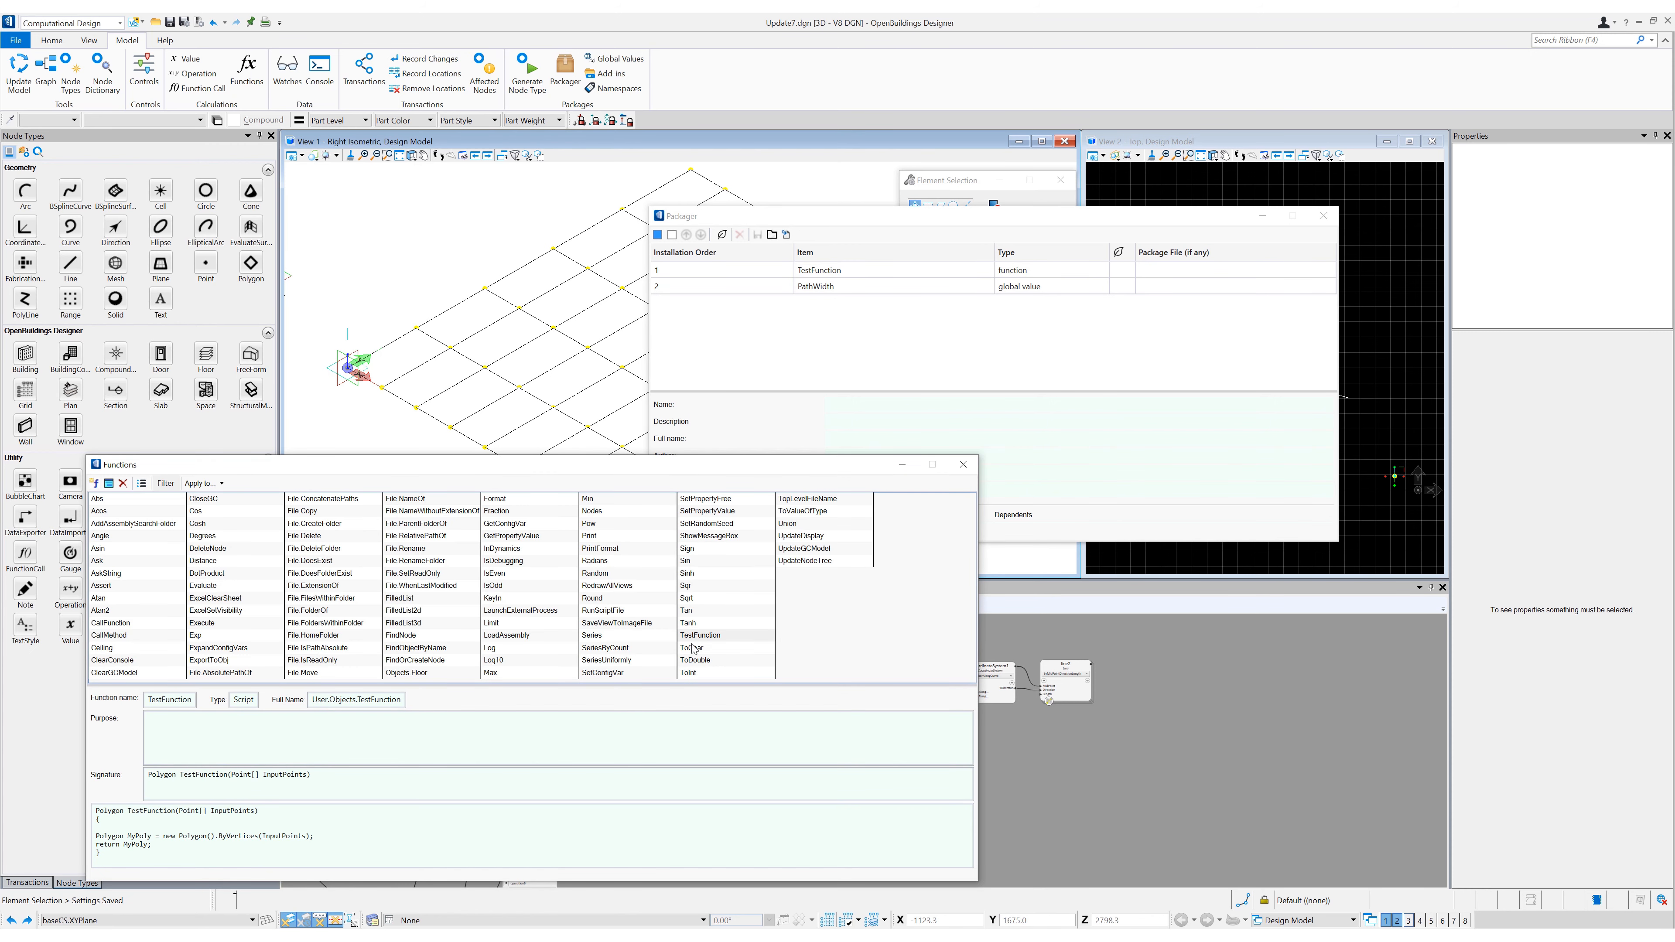
pyautogui.click(687, 637)
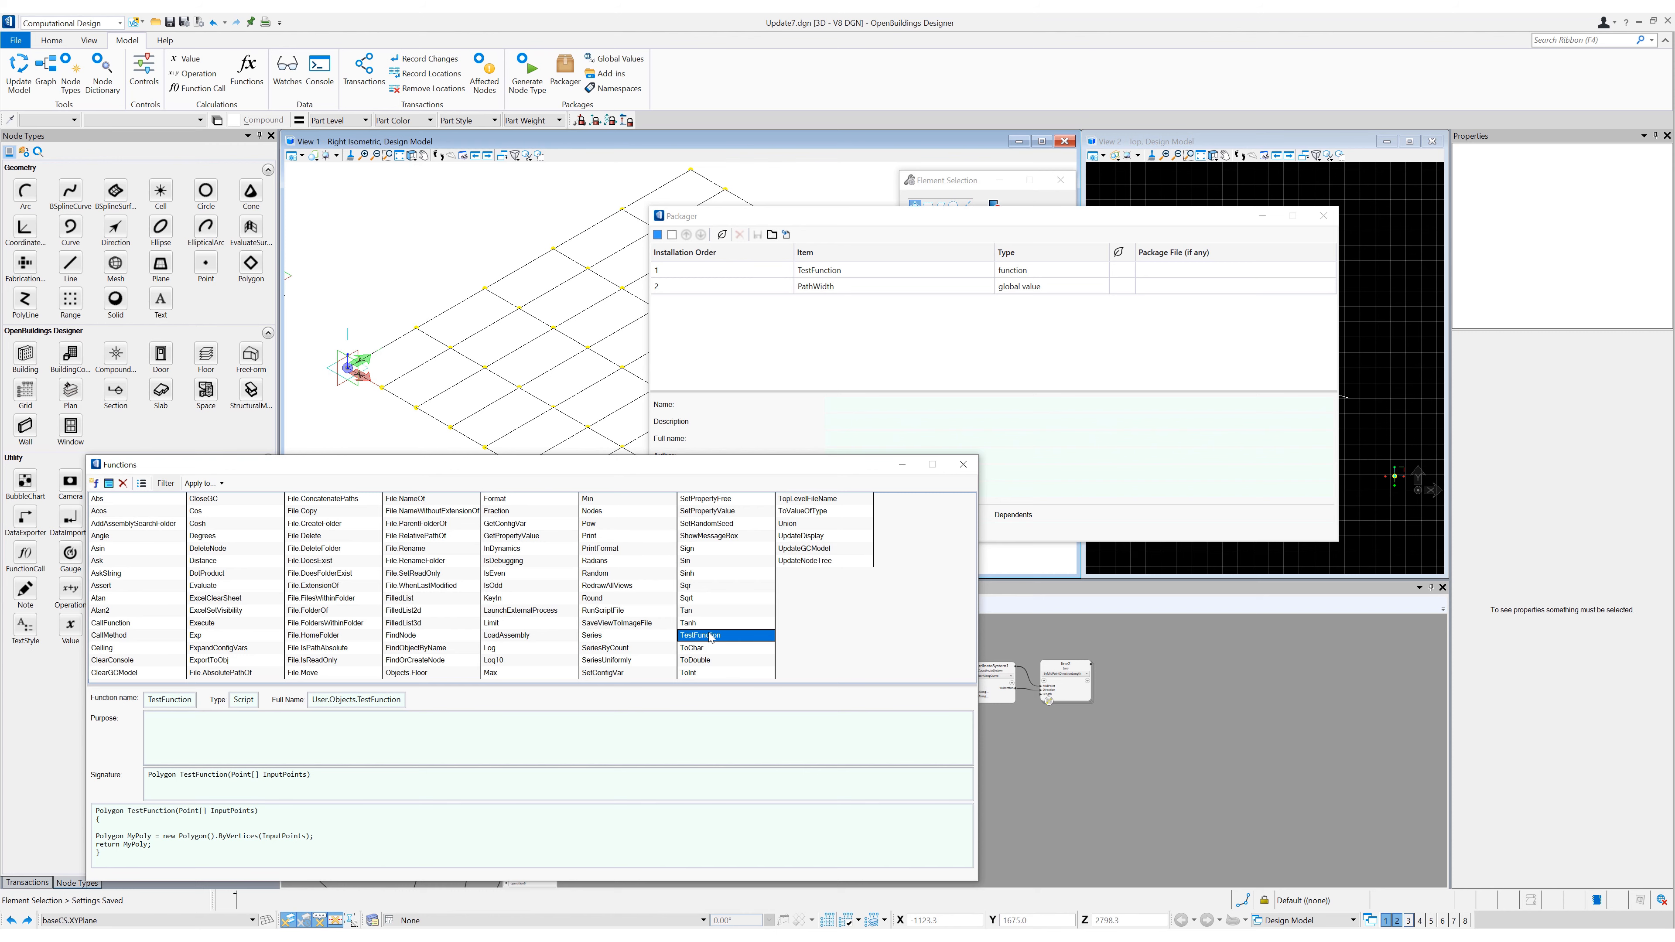
pyautogui.click(962, 465)
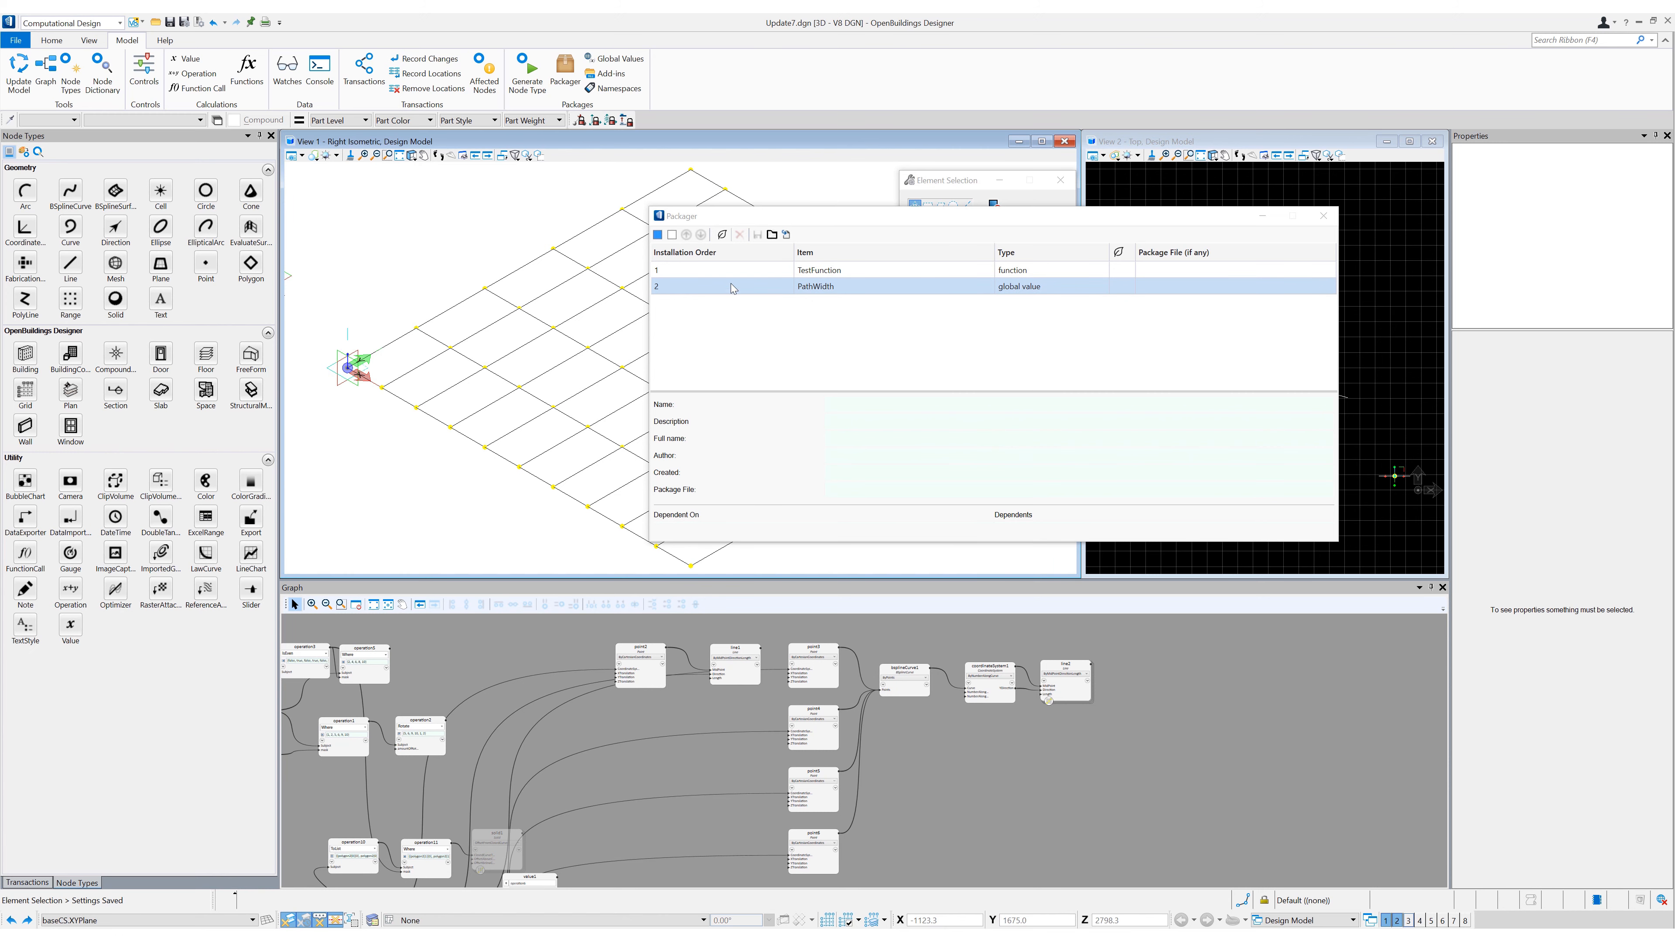
# - Save the TestFunction function and the PathWidth global value together as a GC package file named TestPackage
pyautogui.click(718, 271)
pyautogui.keyDown('shift'); pyautogui.click(726, 287); pyautogui.keyUp('shift')
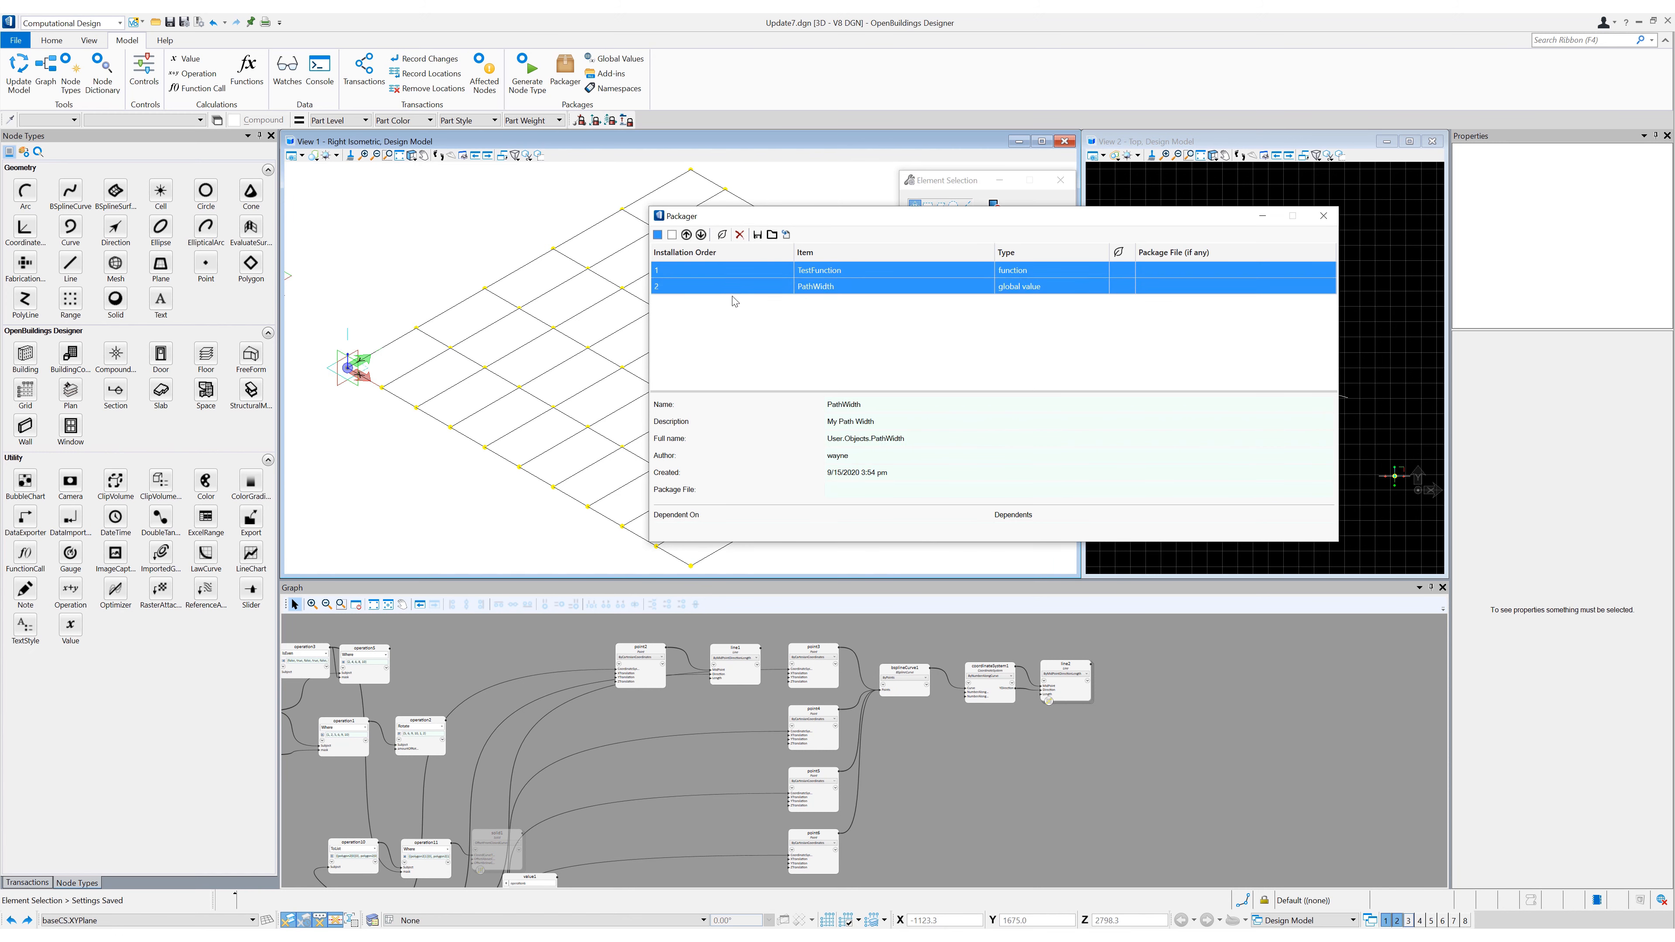
pyautogui.click(758, 235)
pyautogui.write('TestPackage')
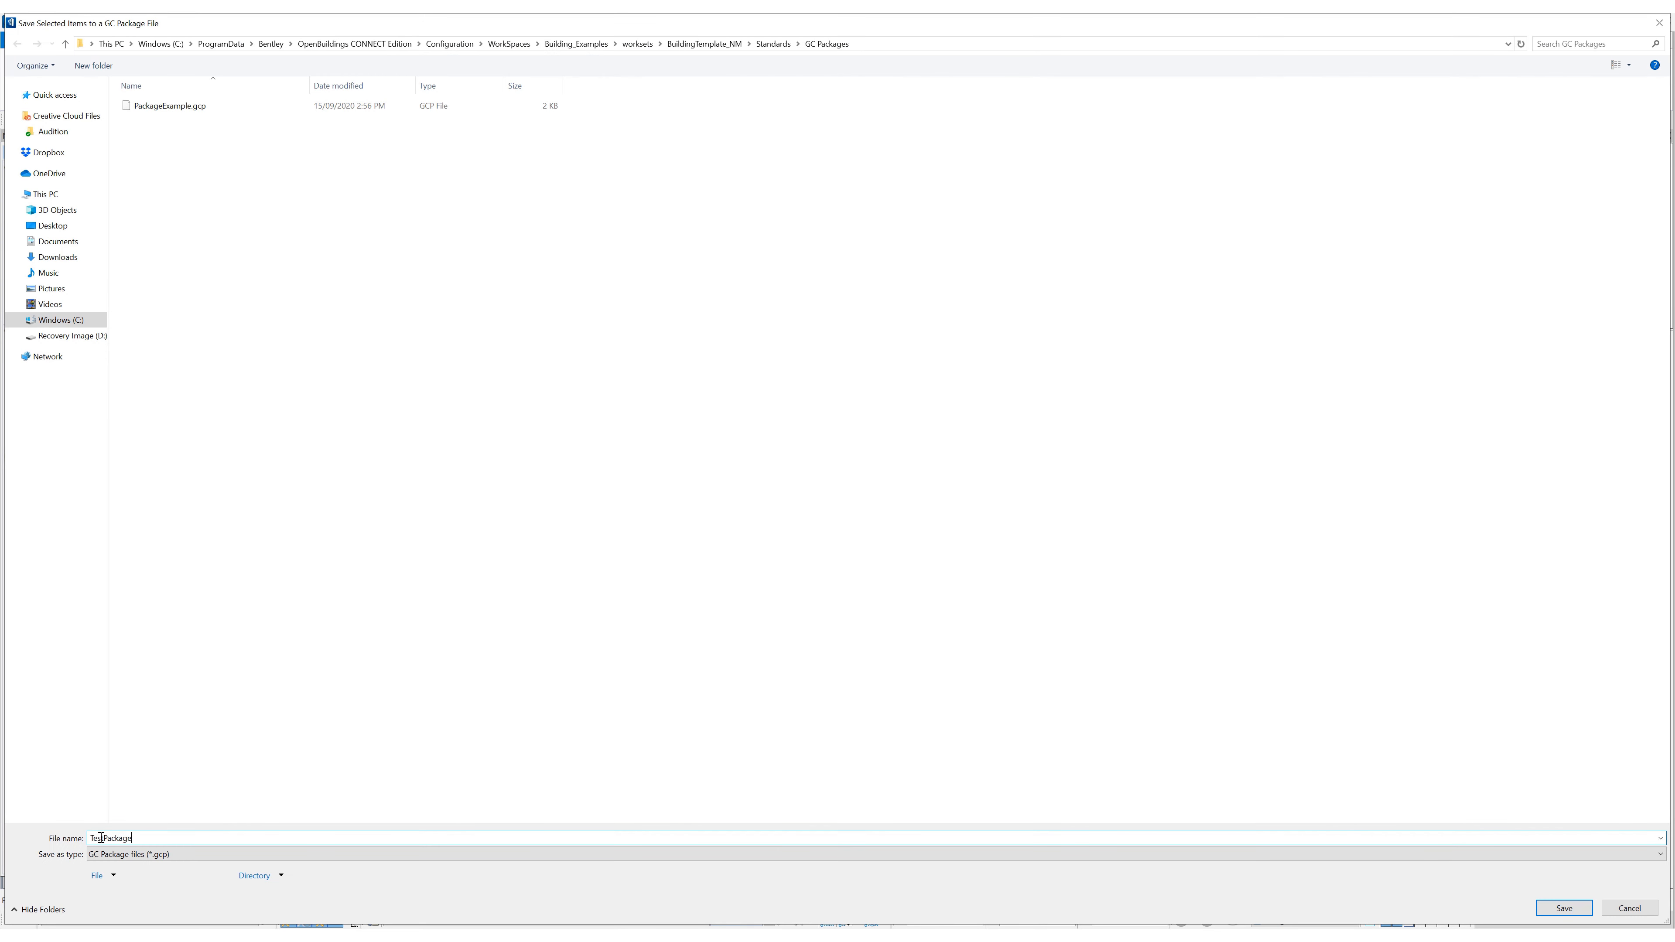
pyautogui.press('Return')
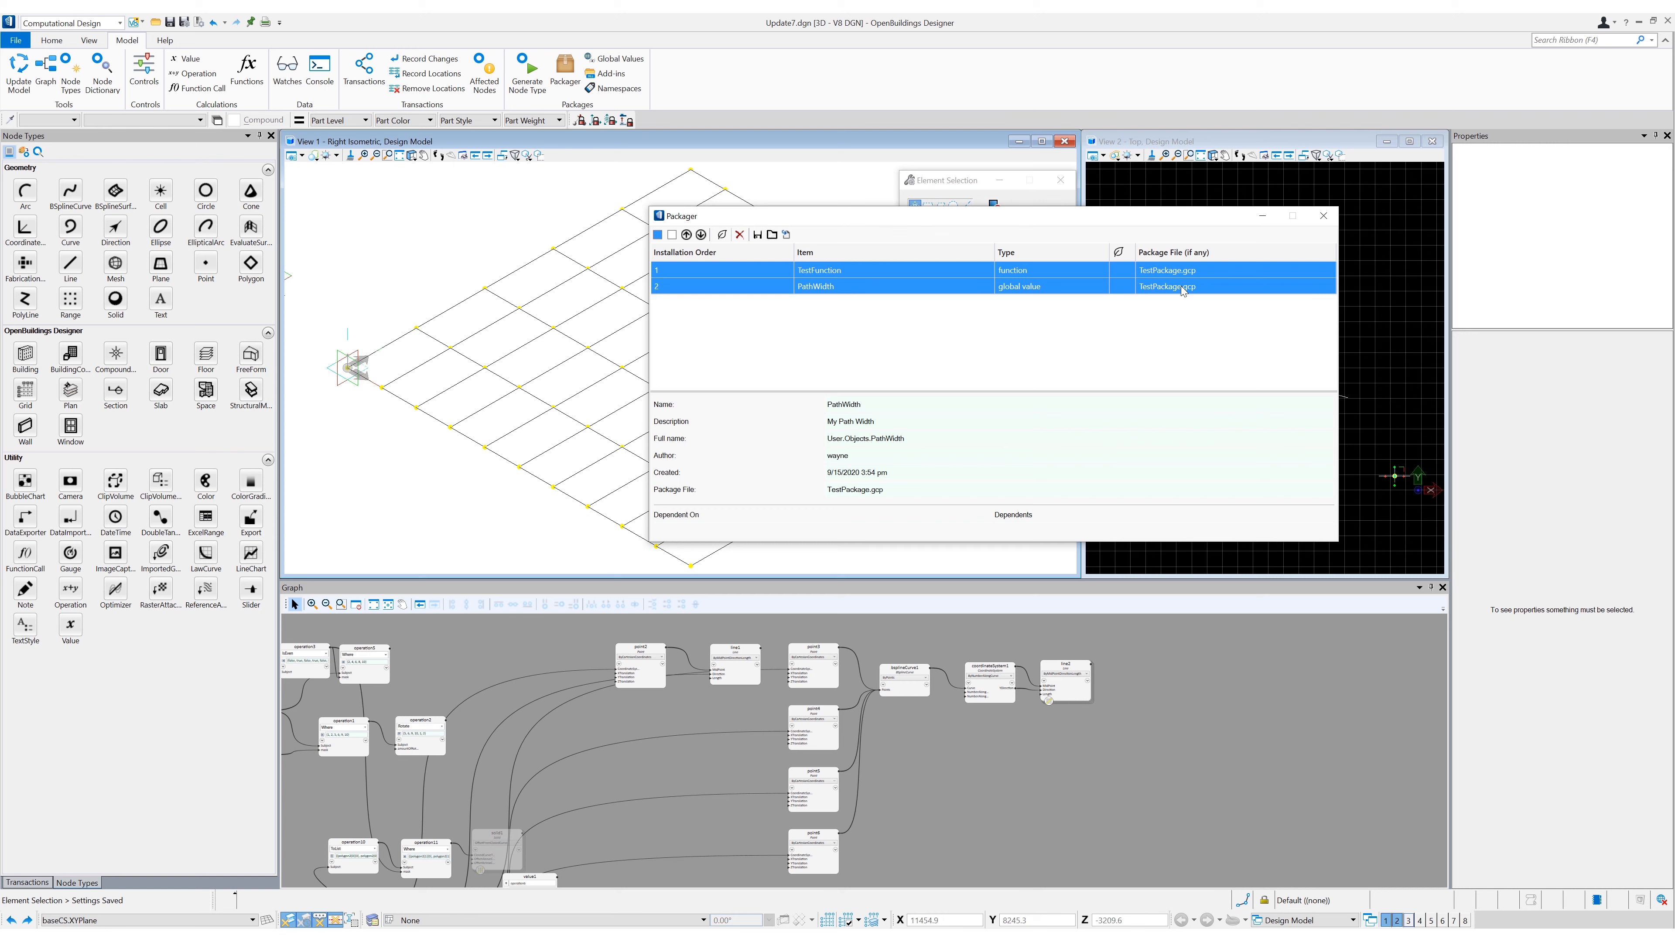
pyautogui.click(1159, 320)
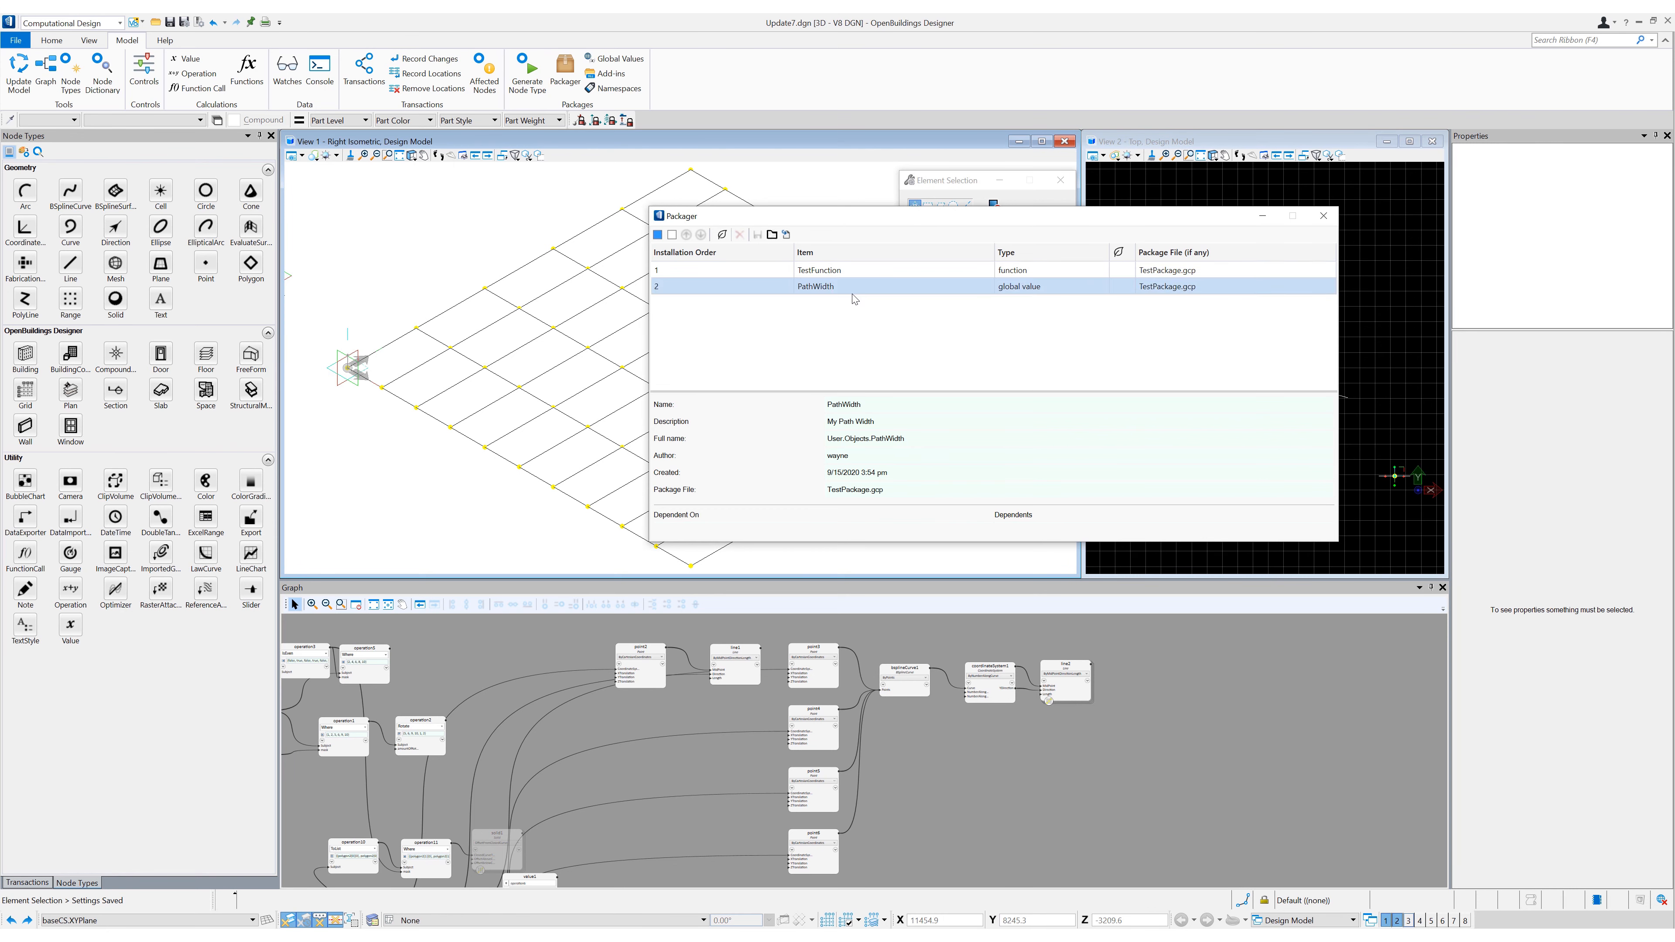
# - Install the package file PackageExample.gcp into the model and close the Packager
pyautogui.click(771, 235)
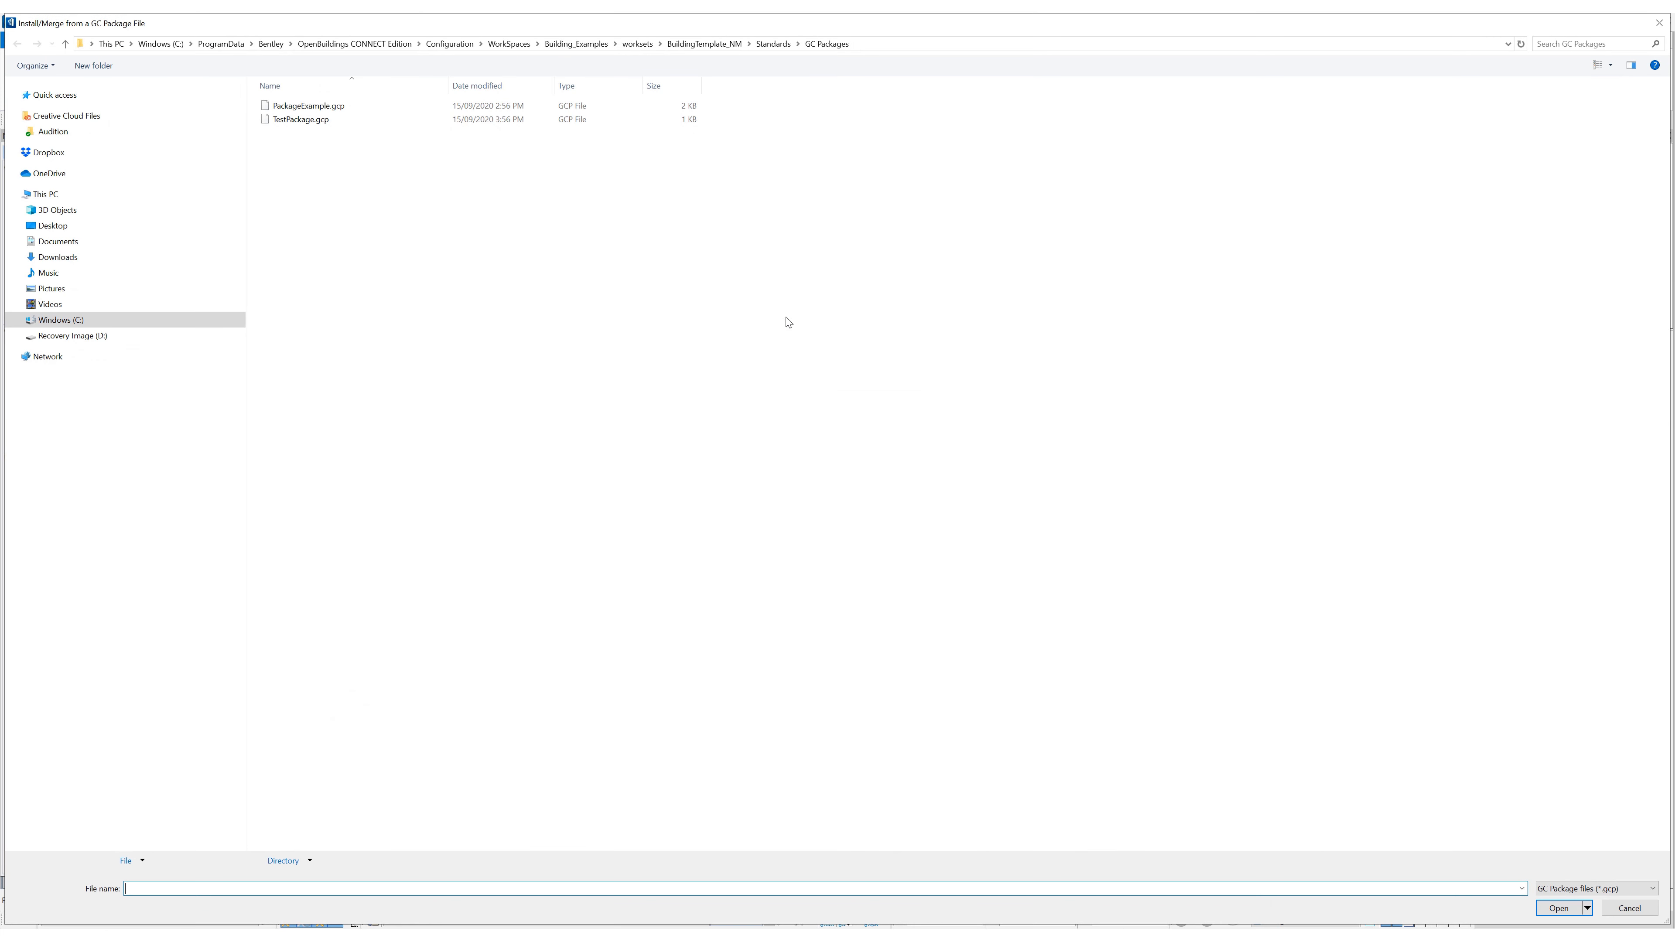
pyautogui.click(314, 109)
pyautogui.doubleClick(314, 110)
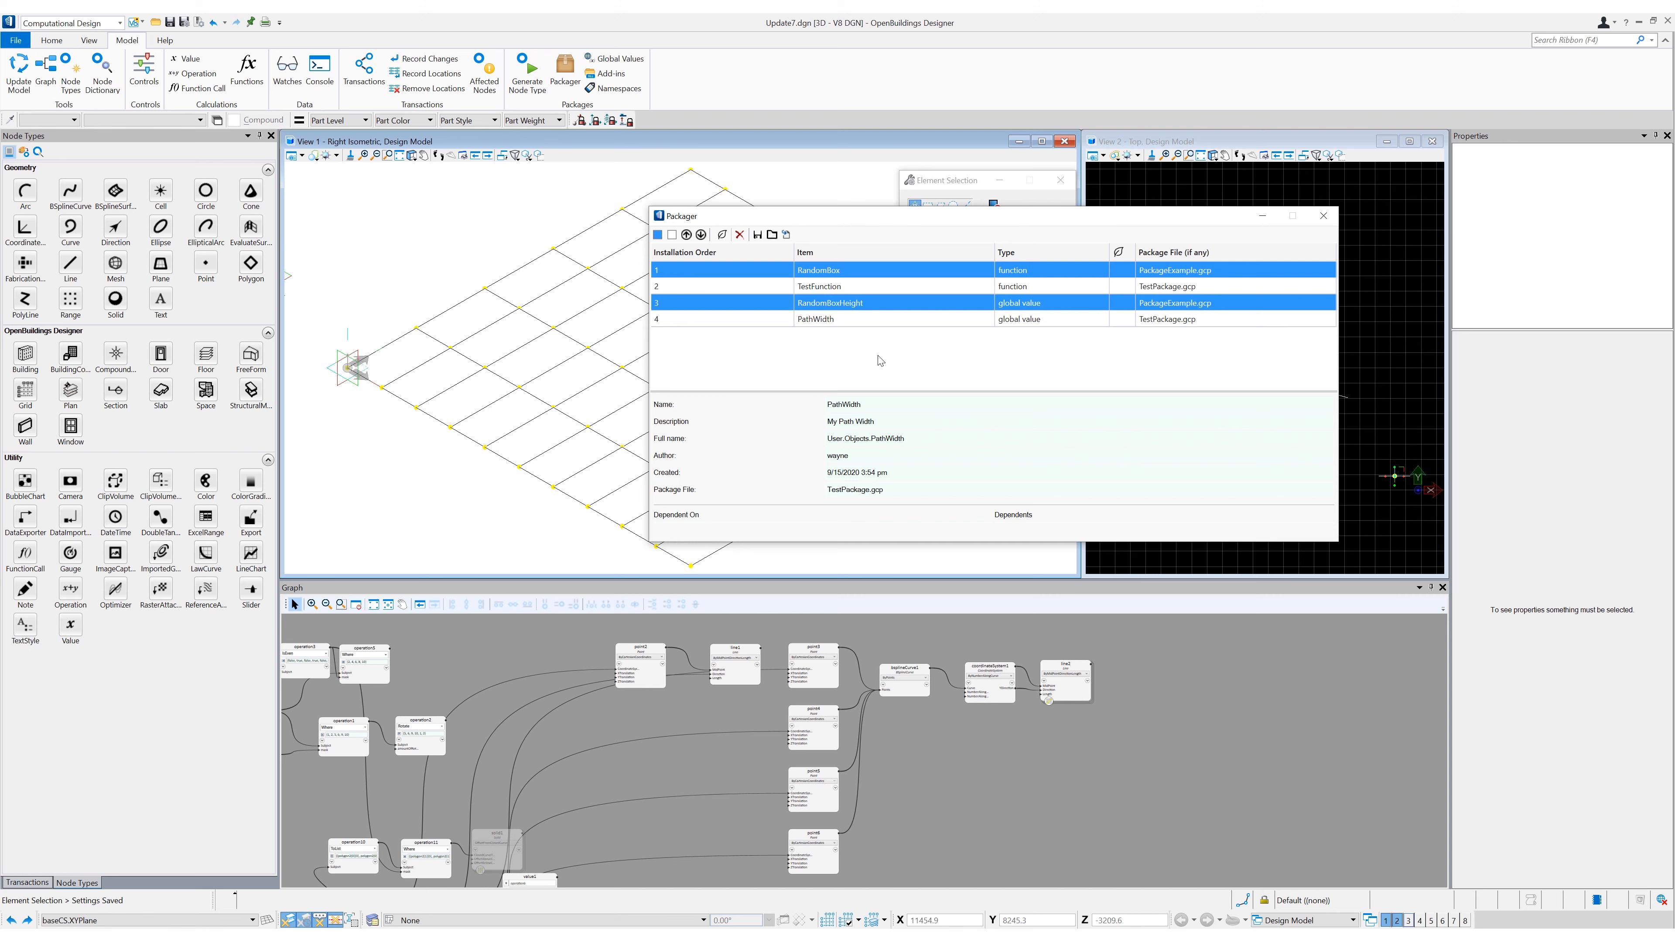
pyautogui.click(879, 359)
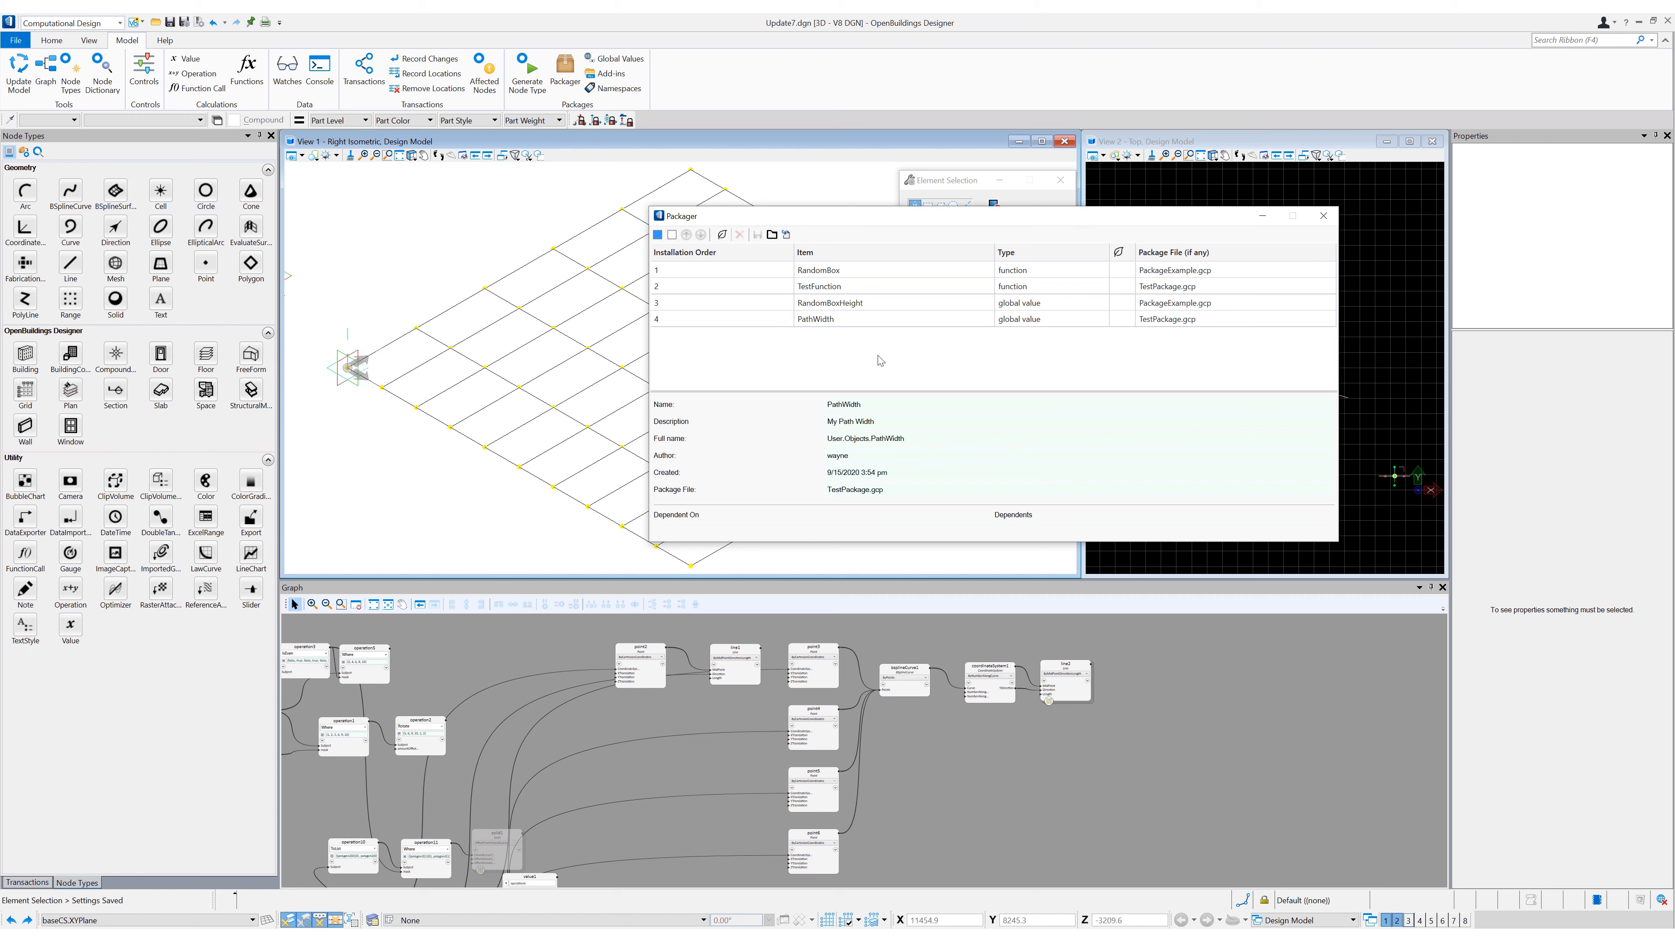
pyautogui.click(887, 269)
pyautogui.click(1323, 216)
# - Add a Solid node in an empty area of the graph and set its technique to ByFunction
pyautogui.click(116, 298)
pyautogui.click(986, 831)
pyautogui.moveTo(1051, 844); pyautogui.dragTo(1019, 690, button='middle')
pyautogui.moveTo(969, 693); pyautogui.dragTo(713, 807)
pyautogui.click(691, 784)
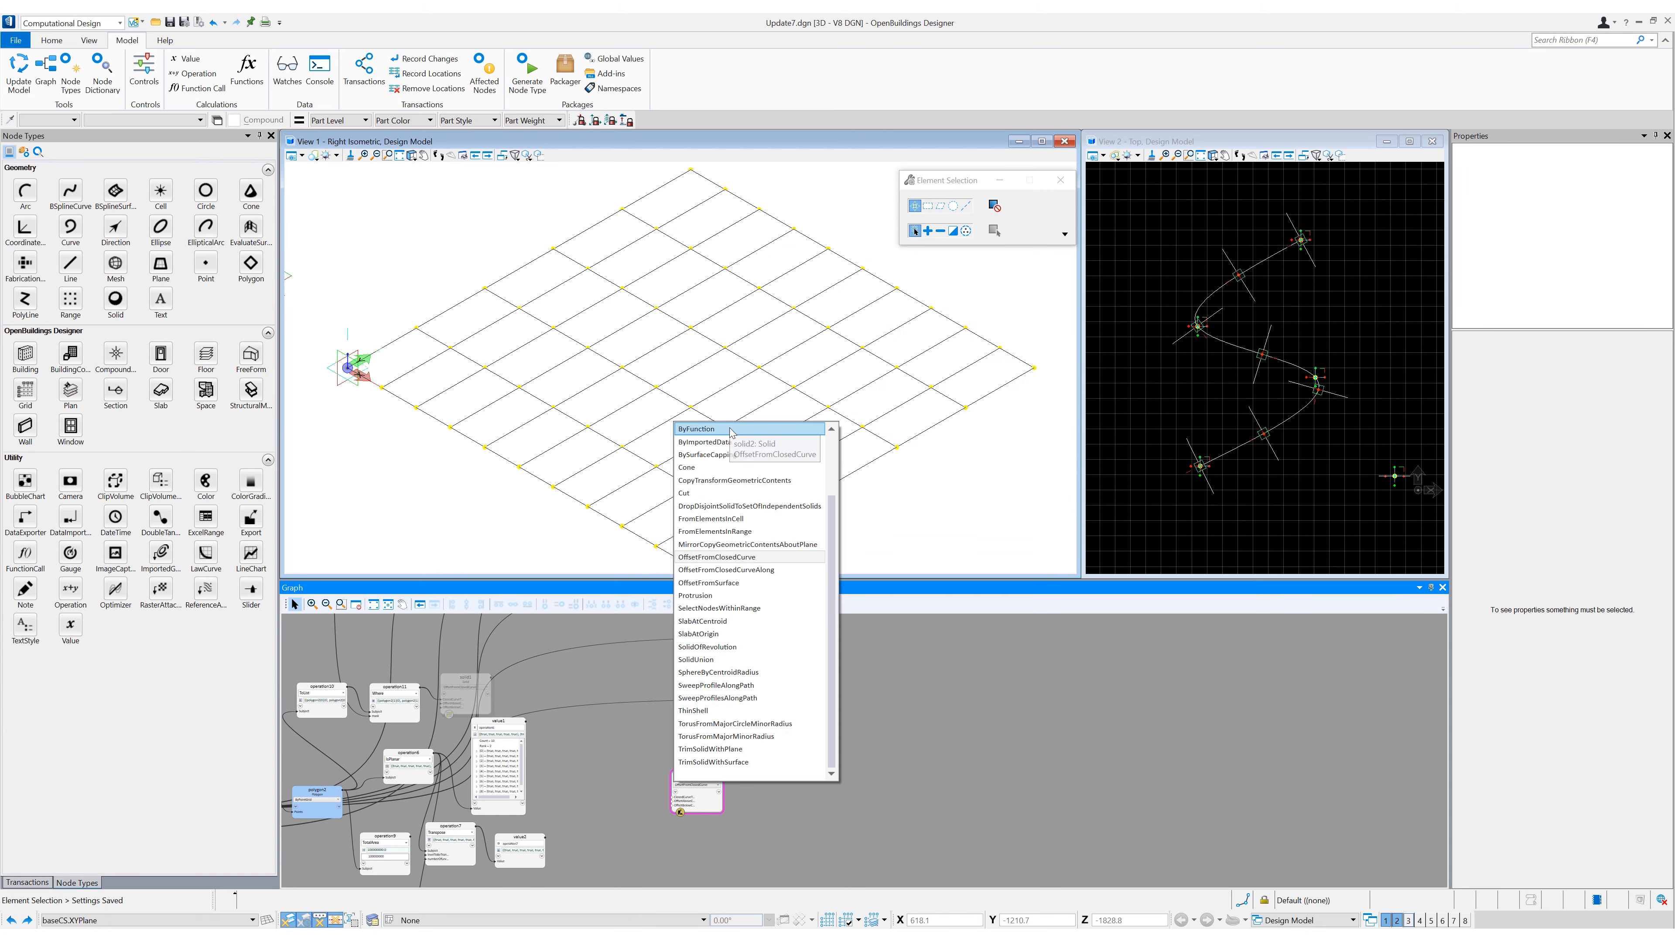
pyautogui.click(702, 430)
# - Set the function of the new Solid node to RandomBox
pyautogui.scroll(2, 689, 800)
pyautogui.doubleClick(689, 795)
pyautogui.write('Ra')
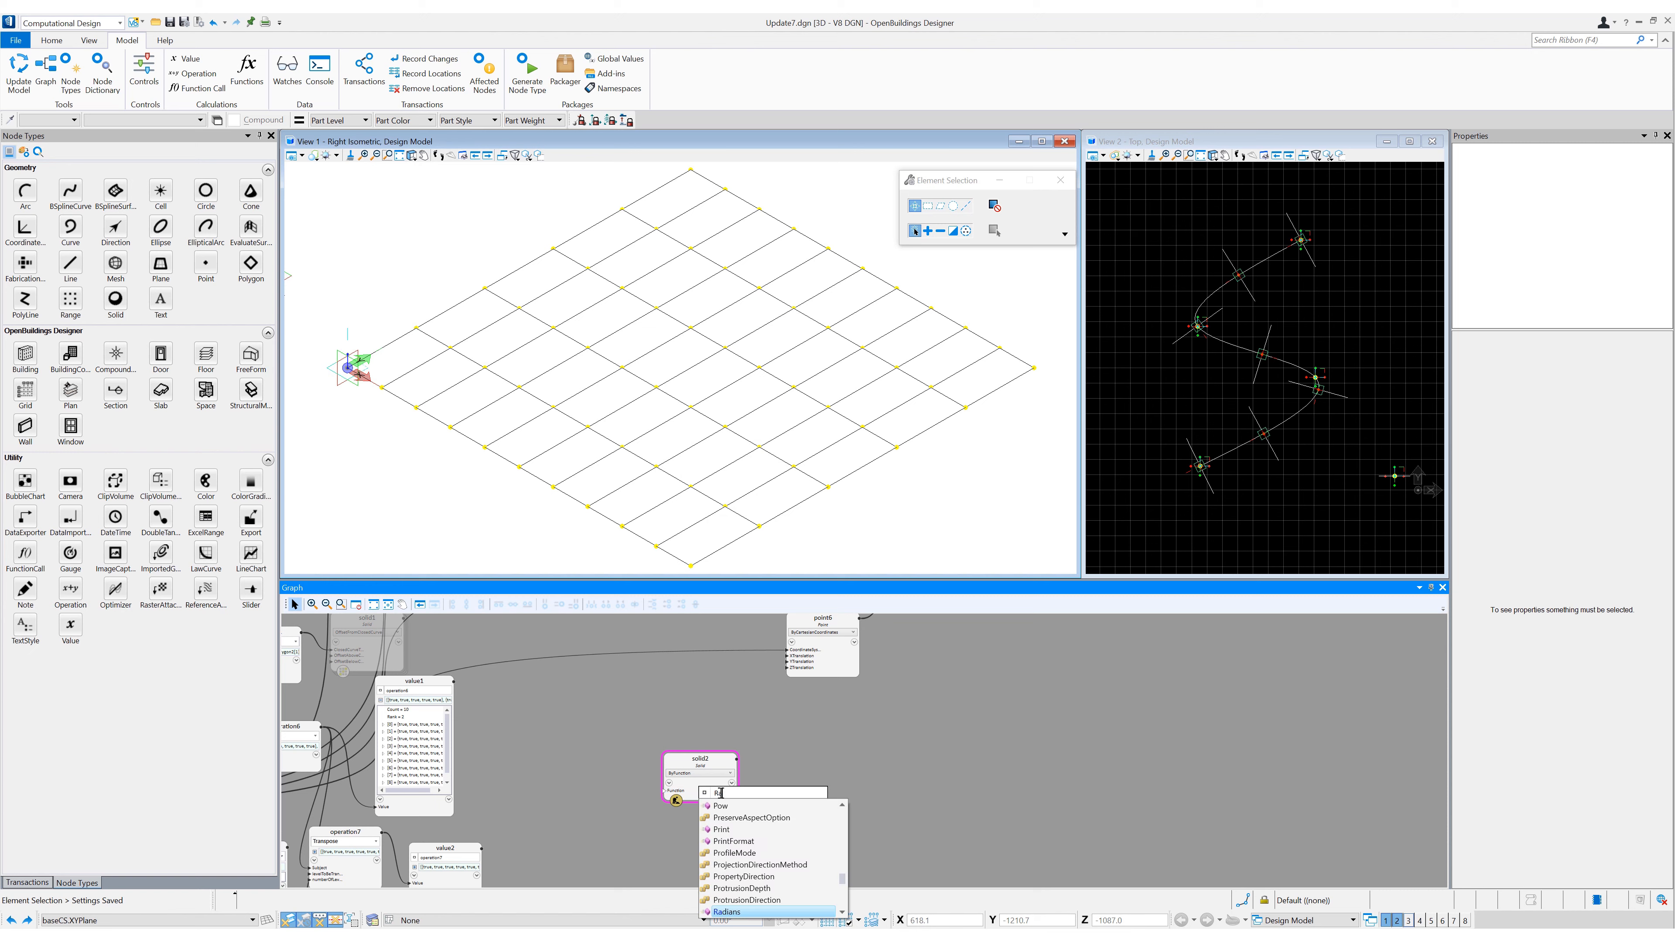
pyautogui.write('ndomBox')
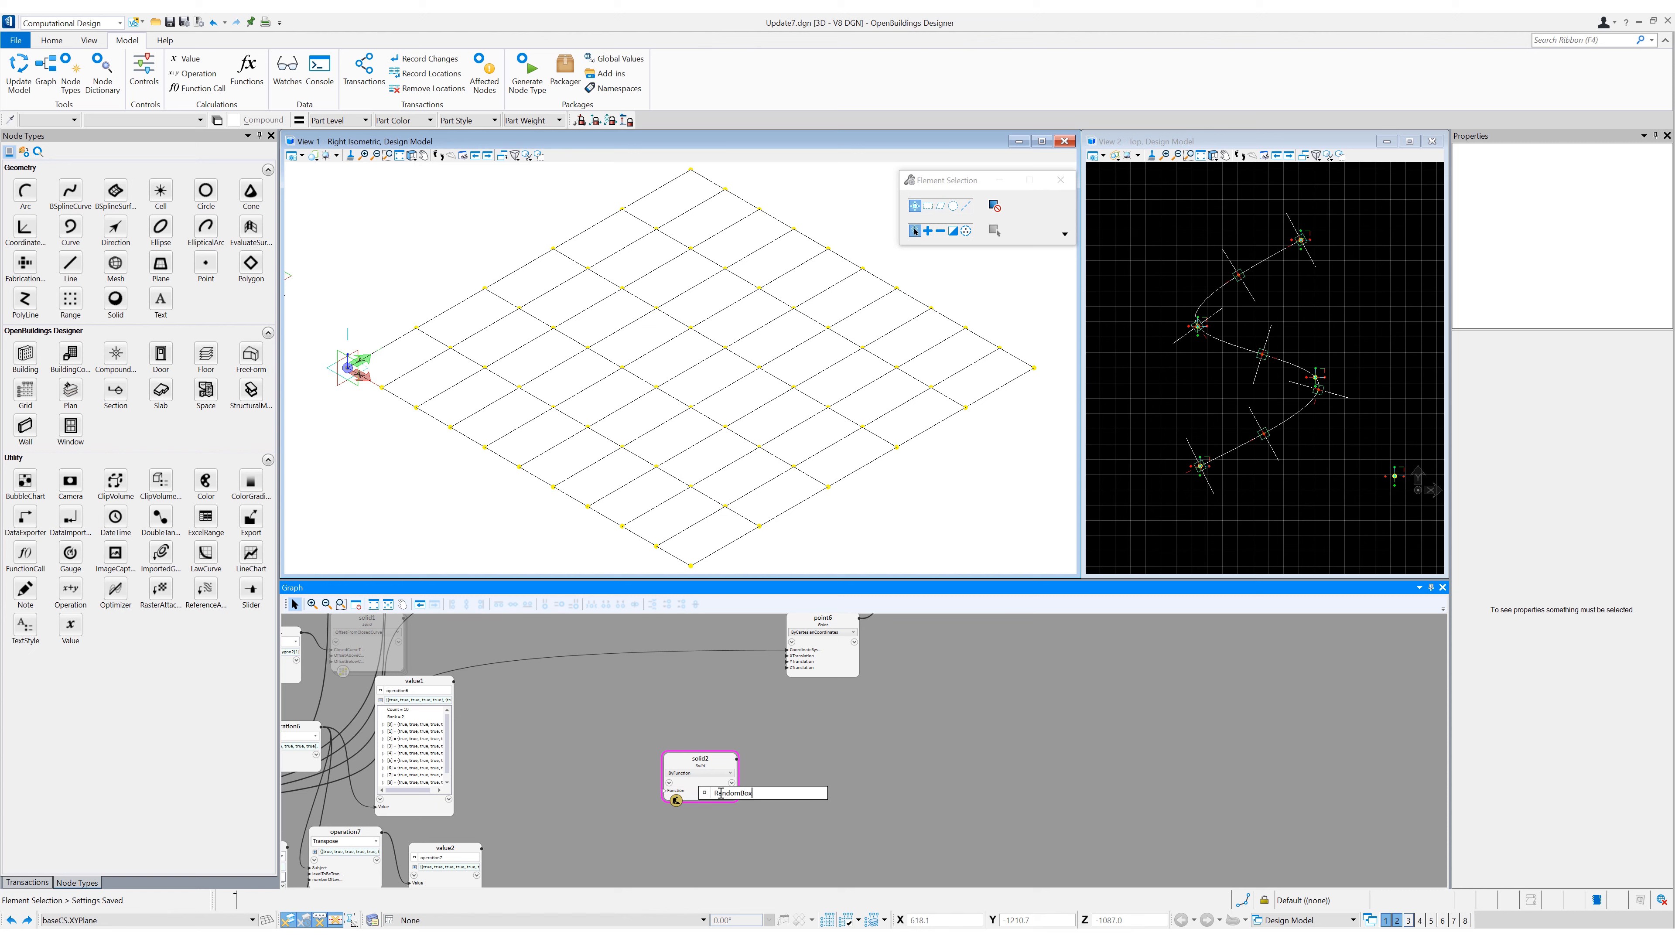
pyautogui.press('Return')
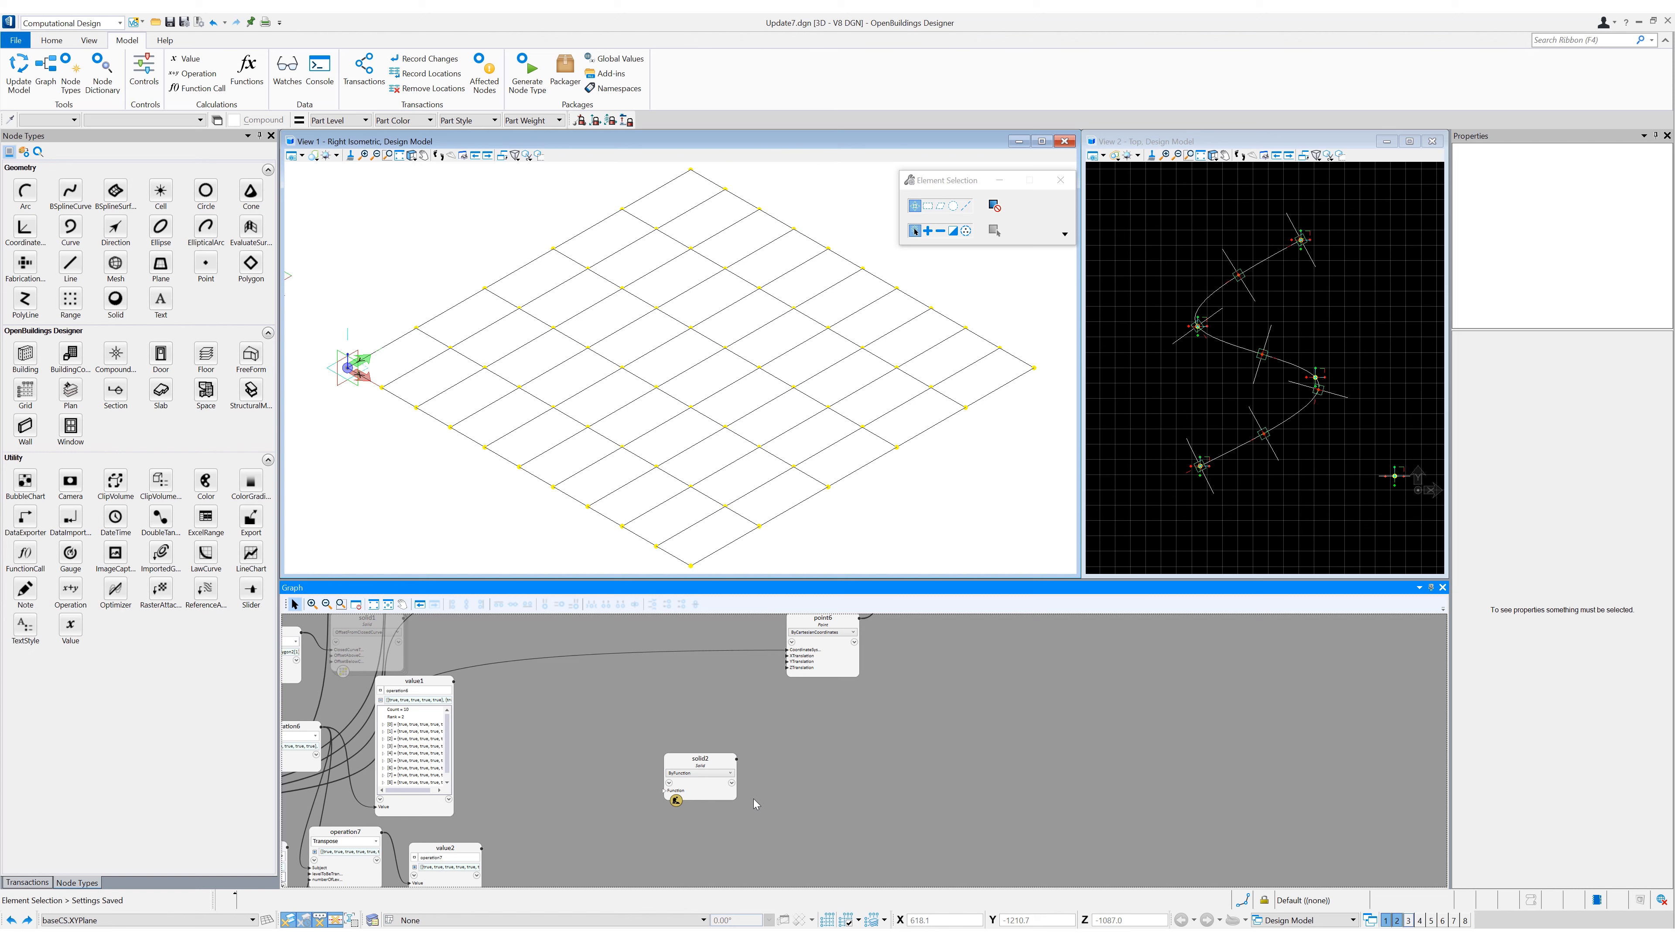
# - Use the grid polygons as the solid's input polygon and the global value RandomBoxHeight as its box height
pyautogui.click(703, 799)
pyautogui.write('polygon2')
pyautogui.press('Return')
pyautogui.write('100')
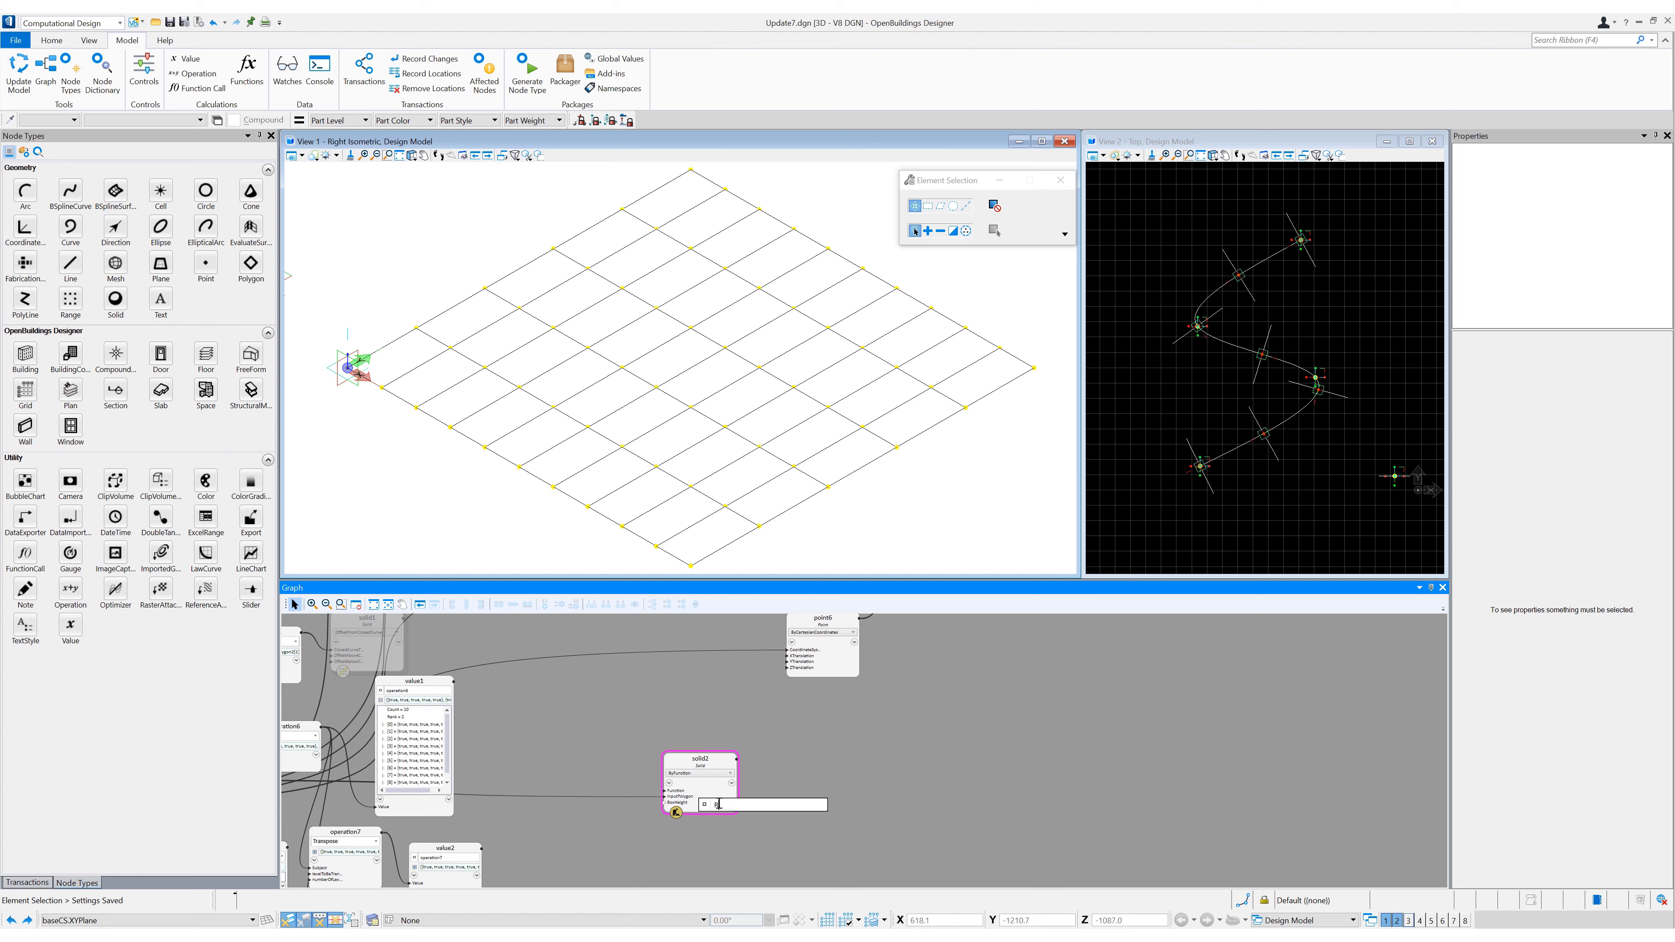
pyautogui.press('BackSpace')
pyautogui.press('BackSpace')
pyautogui.press('BackSpace')
pyautogui.write('Random')
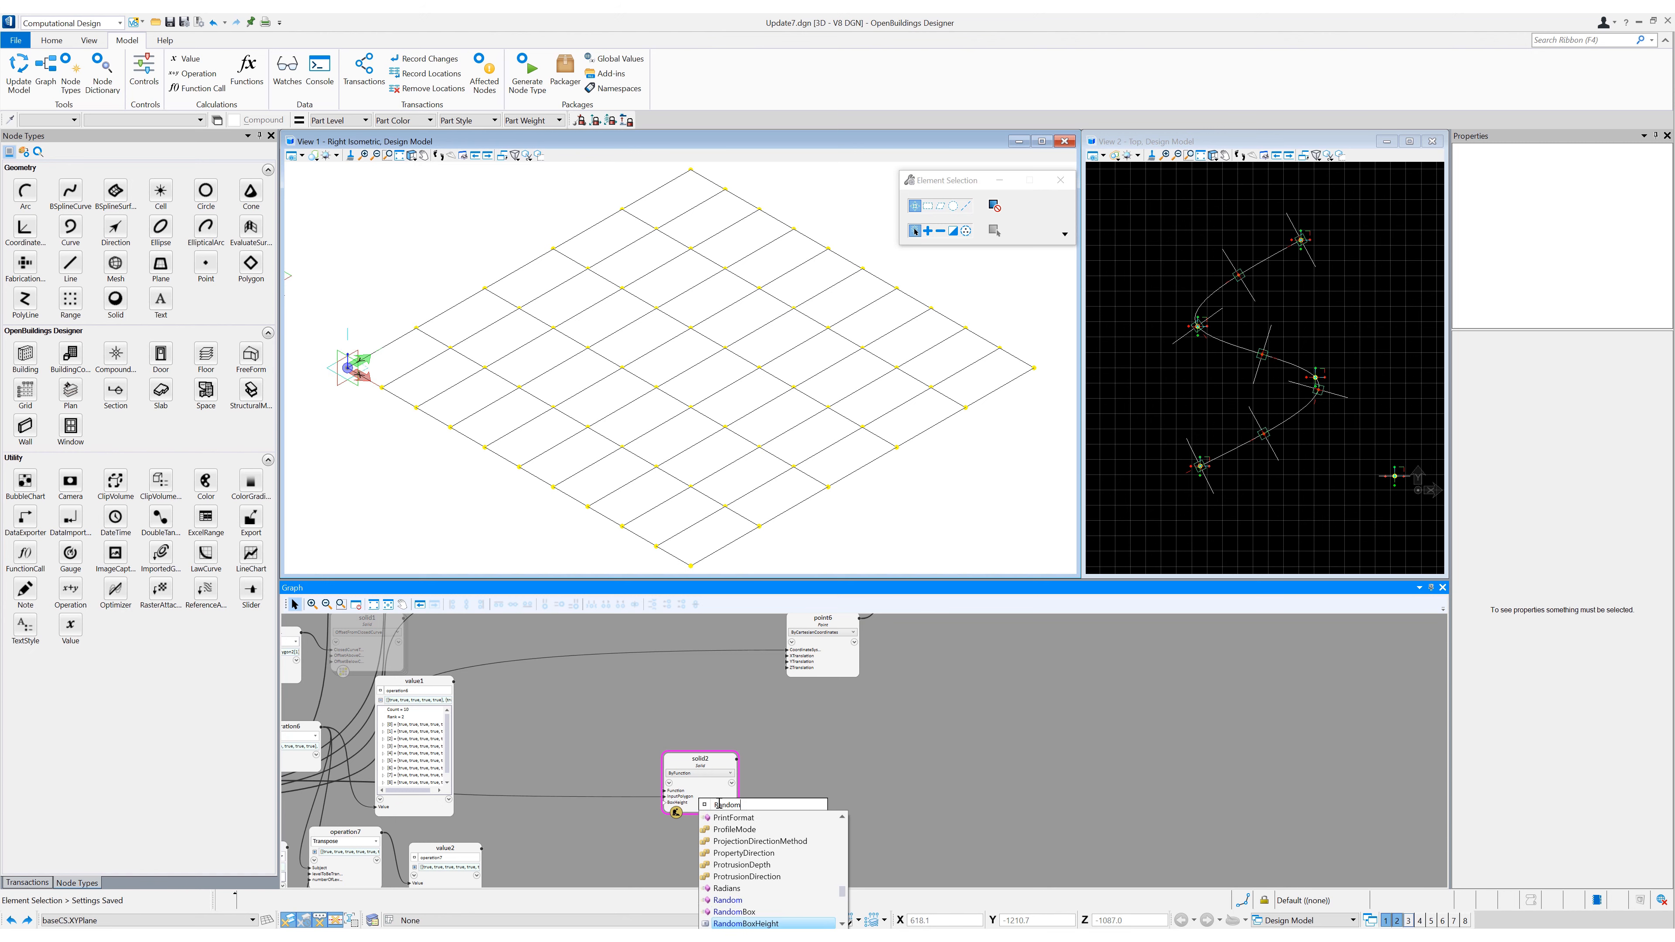
pyautogui.press('Return')
# - Update the model twice to regenerate the random boxes on the polygon grid
pyautogui.click(412, 156)
pyautogui.click(450, 169)
pyautogui.moveTo(568, 481); pyautogui.dragTo(502, 479)
pyautogui.rightClick(502, 479)
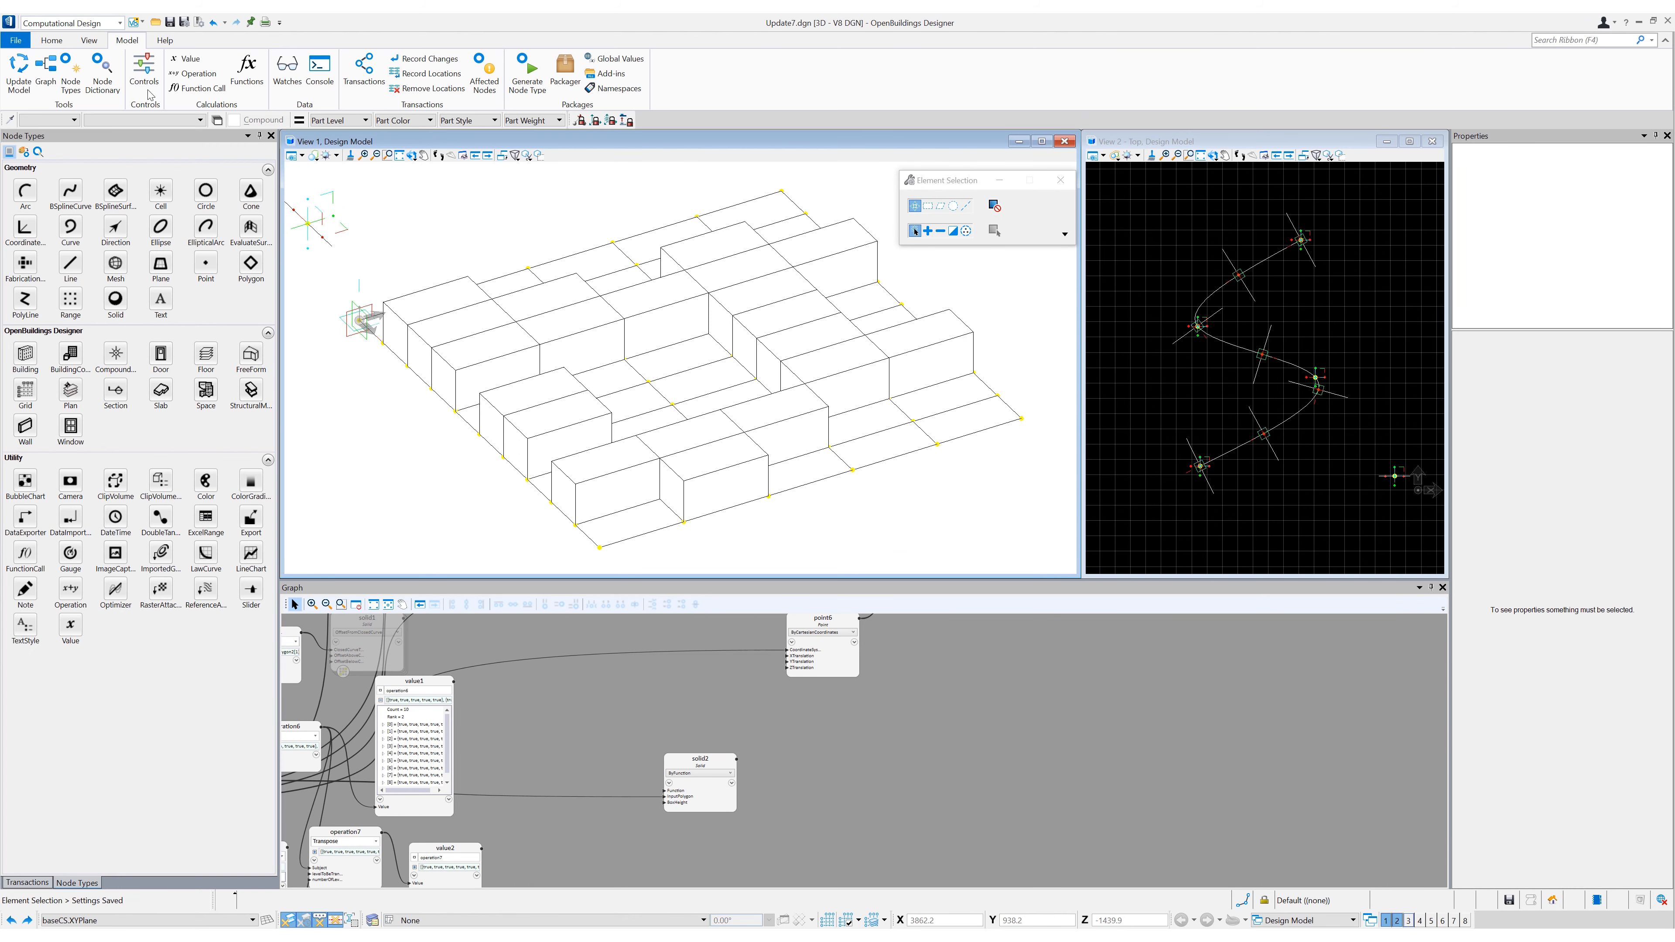
pyautogui.click(19, 67)
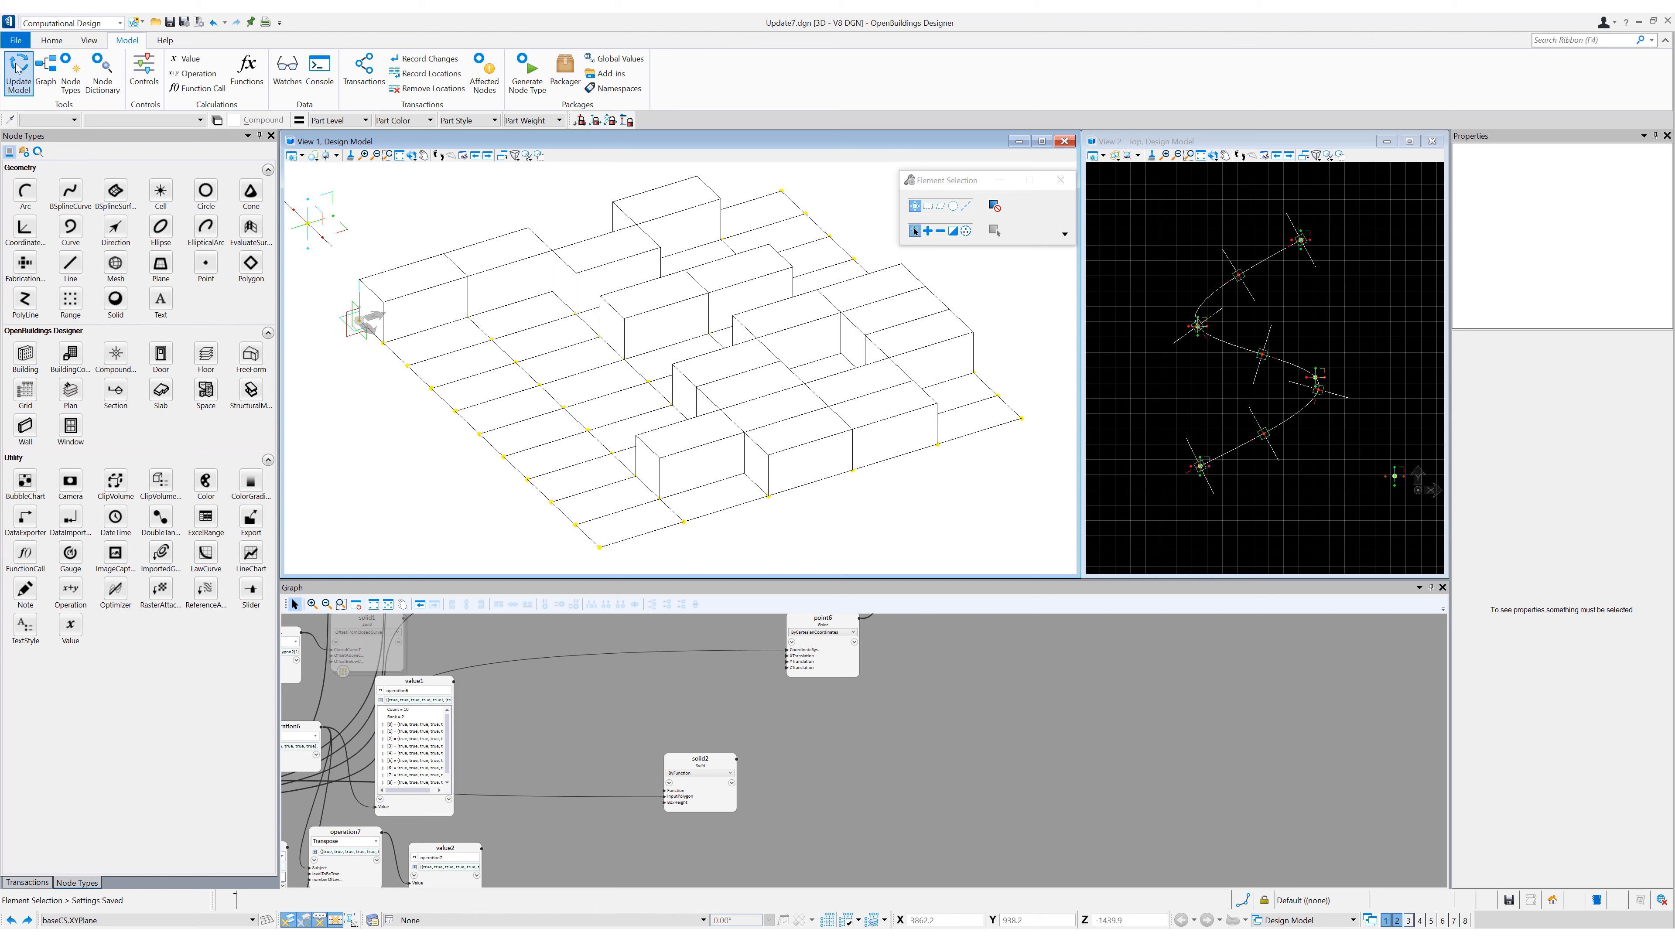
pyautogui.click(18, 67)
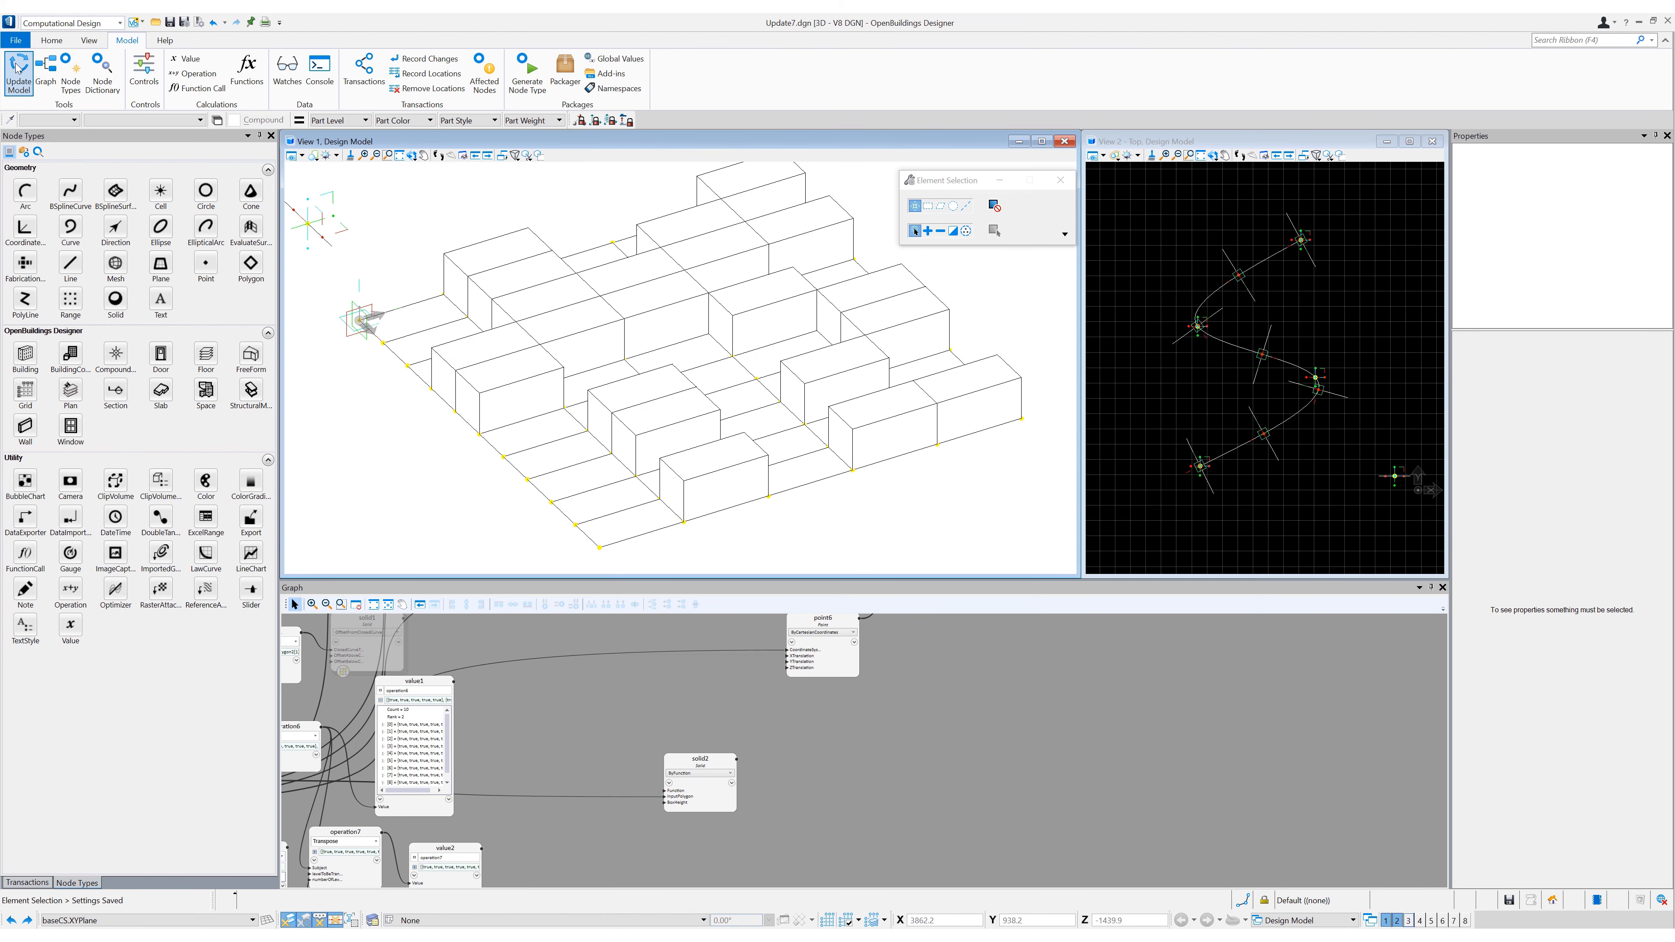